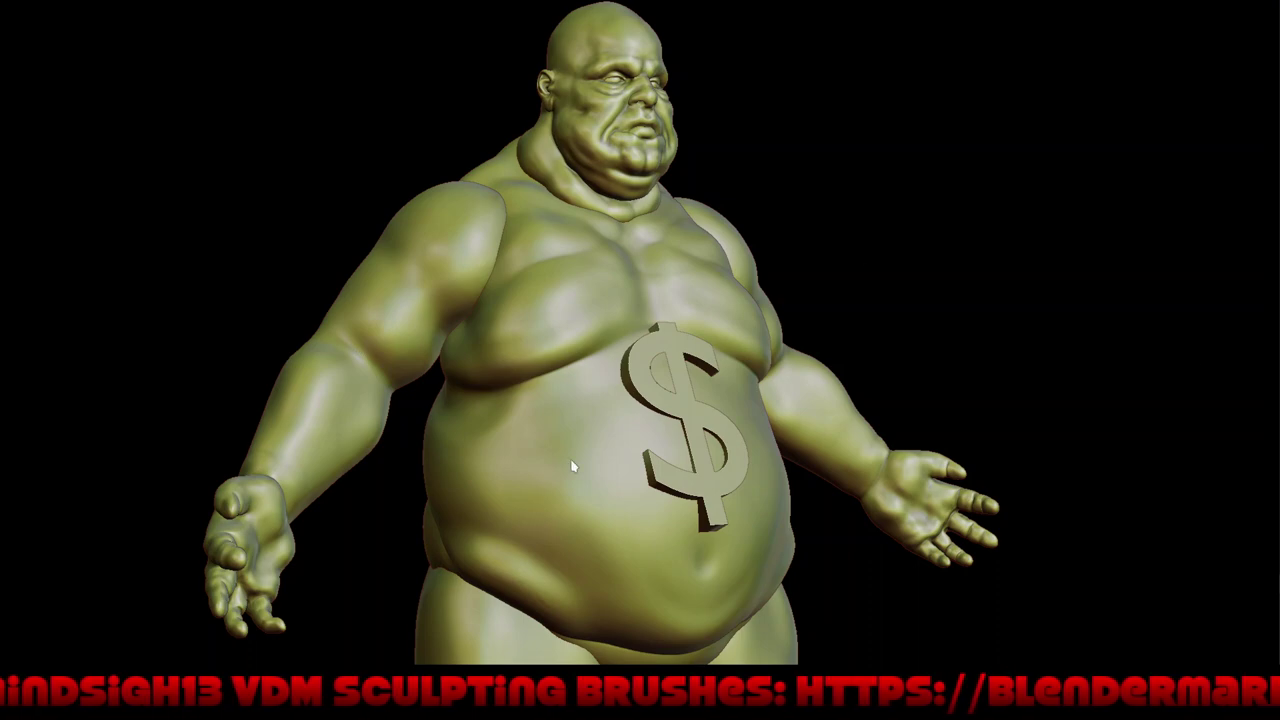
# Orbit and zoom around the green sculpted man to inspect him from the front, side and three-quarter angles
pyautogui.moveTo(995, 353); pyautogui.dragTo(929, 377, button='middle')
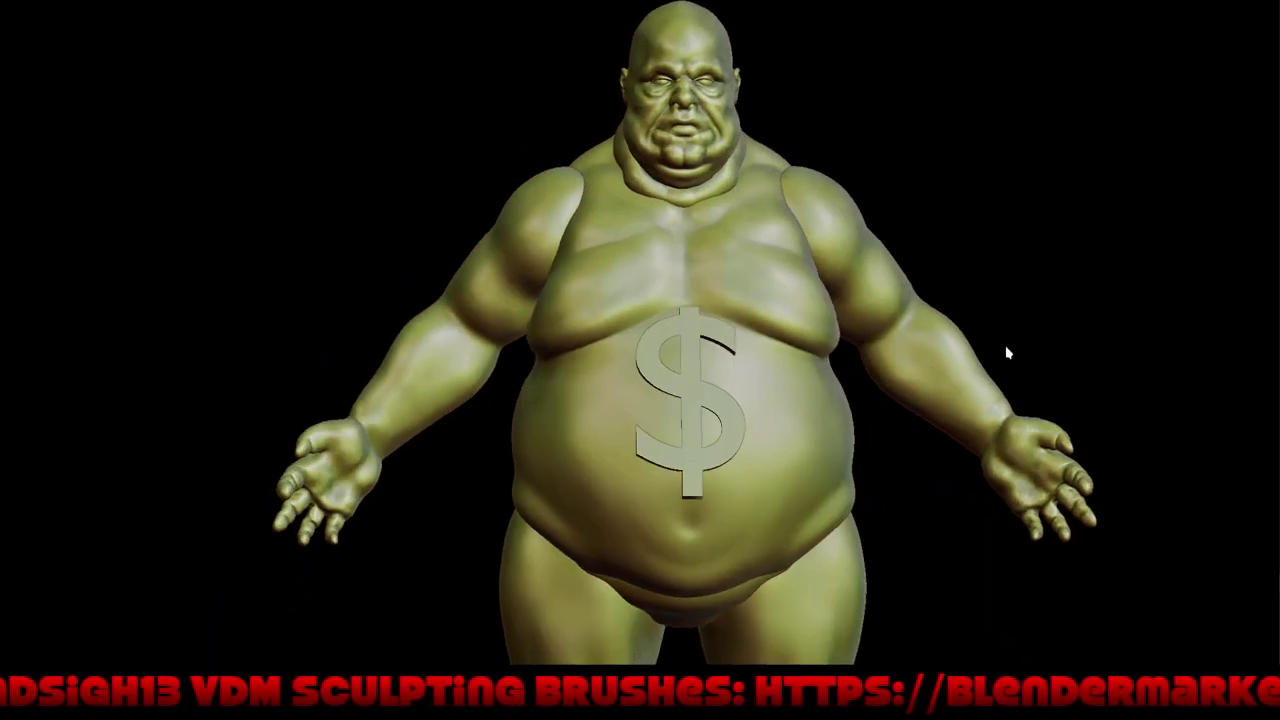
pyautogui.moveTo(1005, 357)
pyautogui.keyDown('shift'); pyautogui.mouseDown(button='middle')
pyautogui.moveTo(925, 383)
pyautogui.moveTo(931, 416)
pyautogui.mouseUp(button='middle'); pyautogui.keyUp('shift')
pyautogui.moveTo(957, 511)
pyautogui.mouseDown(button='middle')
pyautogui.moveTo(988, 583)
pyautogui.moveTo(860, 634)
pyautogui.moveTo(720, 491)
pyautogui.moveTo(748, 516)
pyautogui.moveTo(571, 381)
pyautogui.moveTo(729, 437)
pyautogui.moveTo(697, 480)
pyautogui.moveTo(478, 515)
pyautogui.moveTo(580, 528)
pyautogui.moveTo(720, 514)
pyautogui.moveTo(683, 531)
pyautogui.moveTo(847, 552)
pyautogui.mouseUp(button='middle')
pyautogui.scroll(-3, 595, 400)
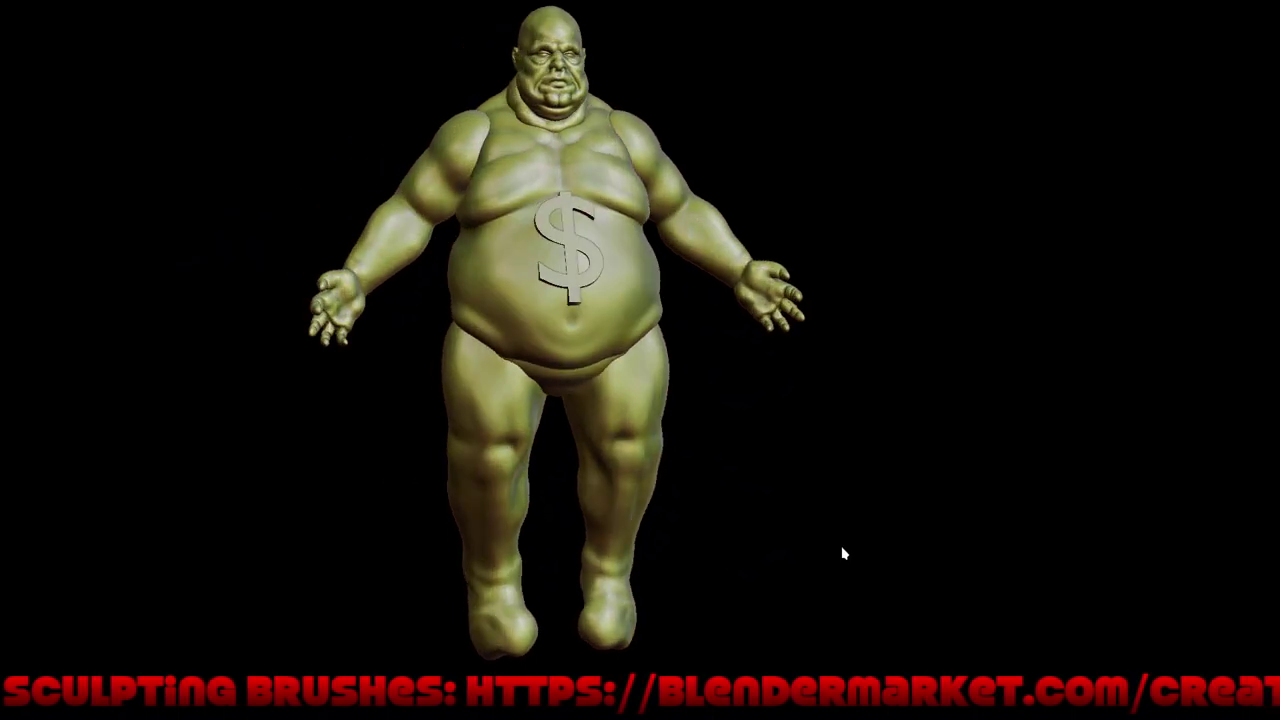
pyautogui.moveTo(781, 542)
pyautogui.mouseDown(button='middle')
pyautogui.moveTo(834, 543)
pyautogui.moveTo(791, 537)
pyautogui.moveTo(820, 551)
pyautogui.mouseUp(button='middle')
# Restore the normal layout and give the model a plain grey MatCap
pyautogui.hotkey('ctrl', 'alt', 'space')
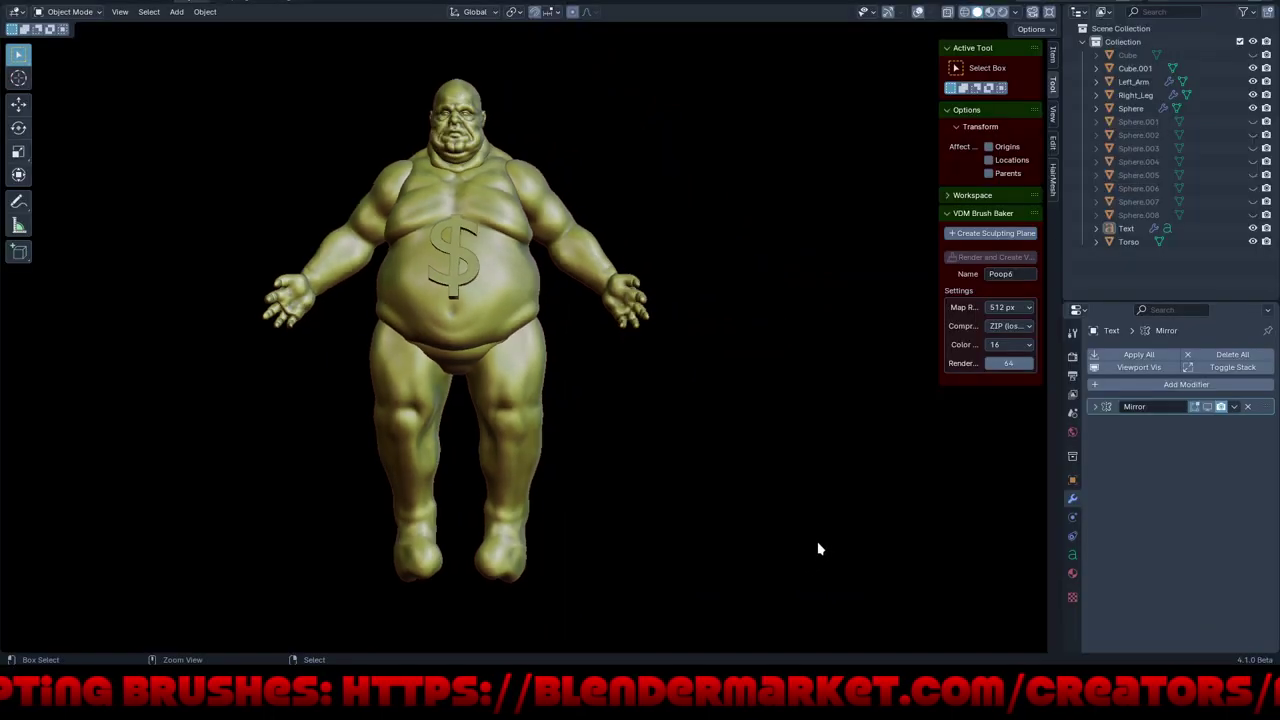
pyautogui.click(1014, 14)
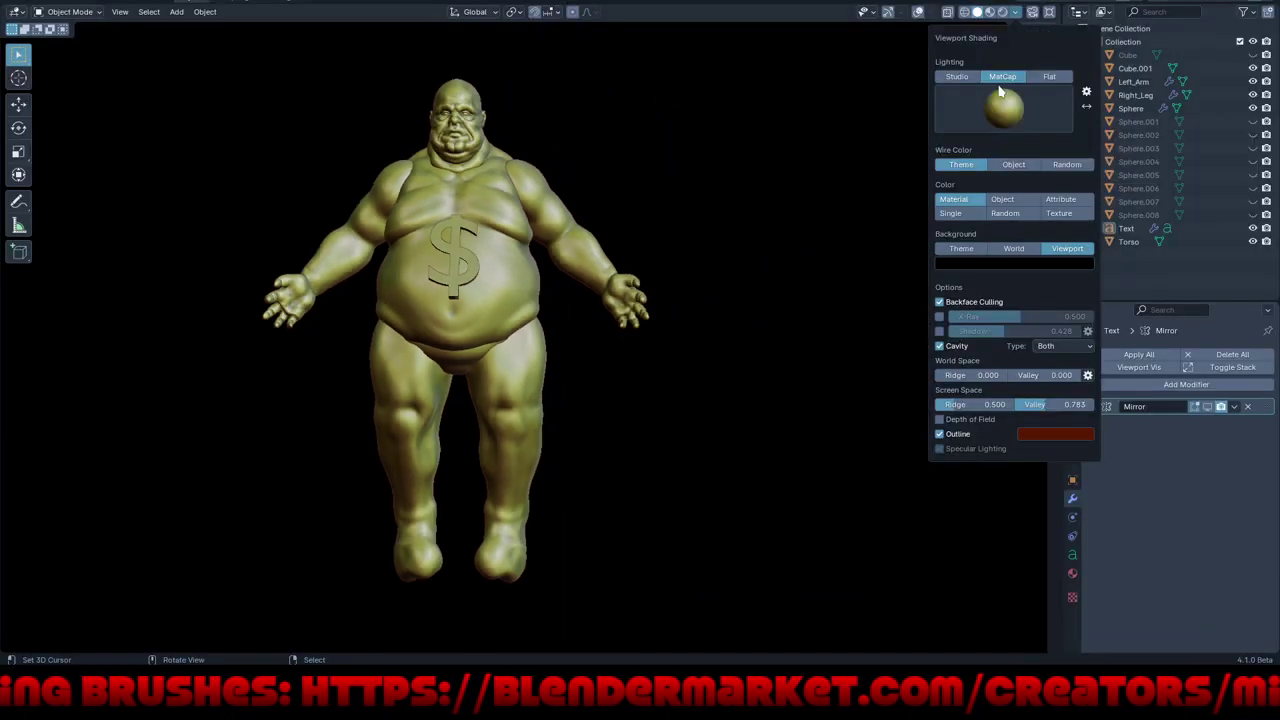
pyautogui.click(1003, 107)
pyautogui.click(891, 402)
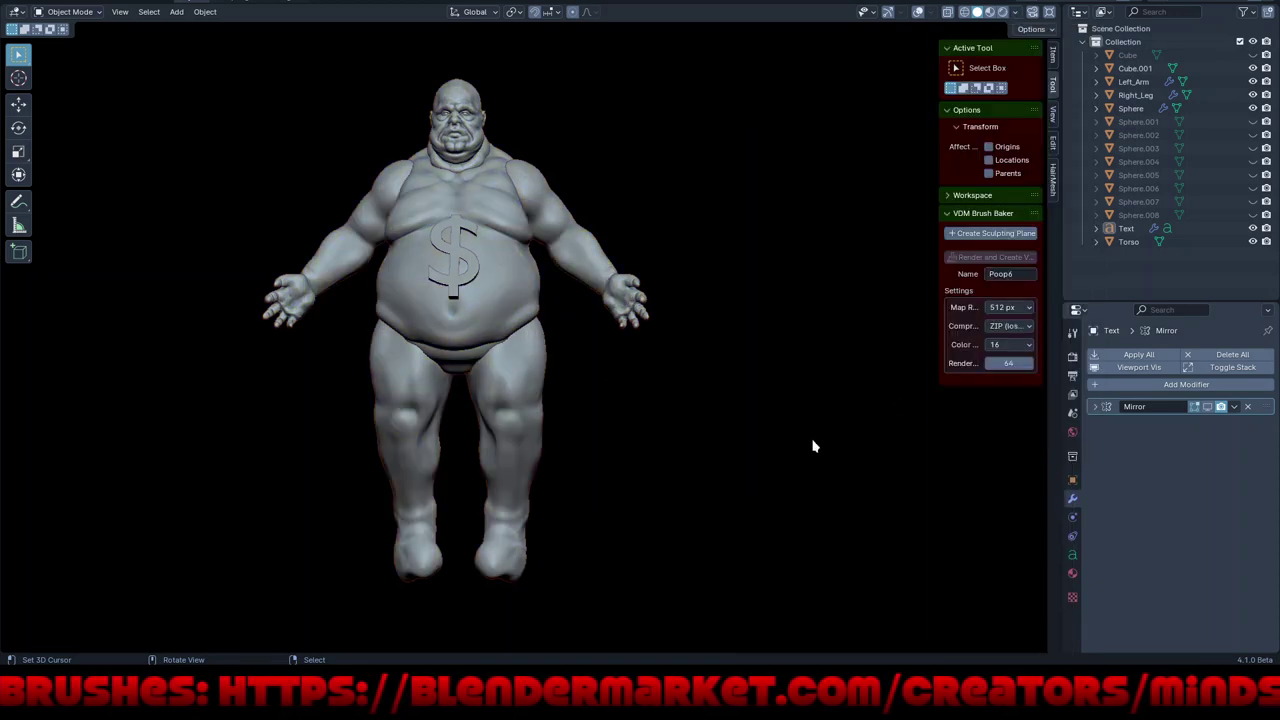
pyautogui.moveTo(811, 443)
pyautogui.mouseDown(button='middle')
pyautogui.moveTo(819, 452)
pyautogui.moveTo(806, 457)
pyautogui.moveTo(777, 451)
pyautogui.mouseUp(button='middle')
# Switch to a pinkish MatCap, disable Specular Lighting, and brighten the outline to a lighter red
pyautogui.click(1014, 12)
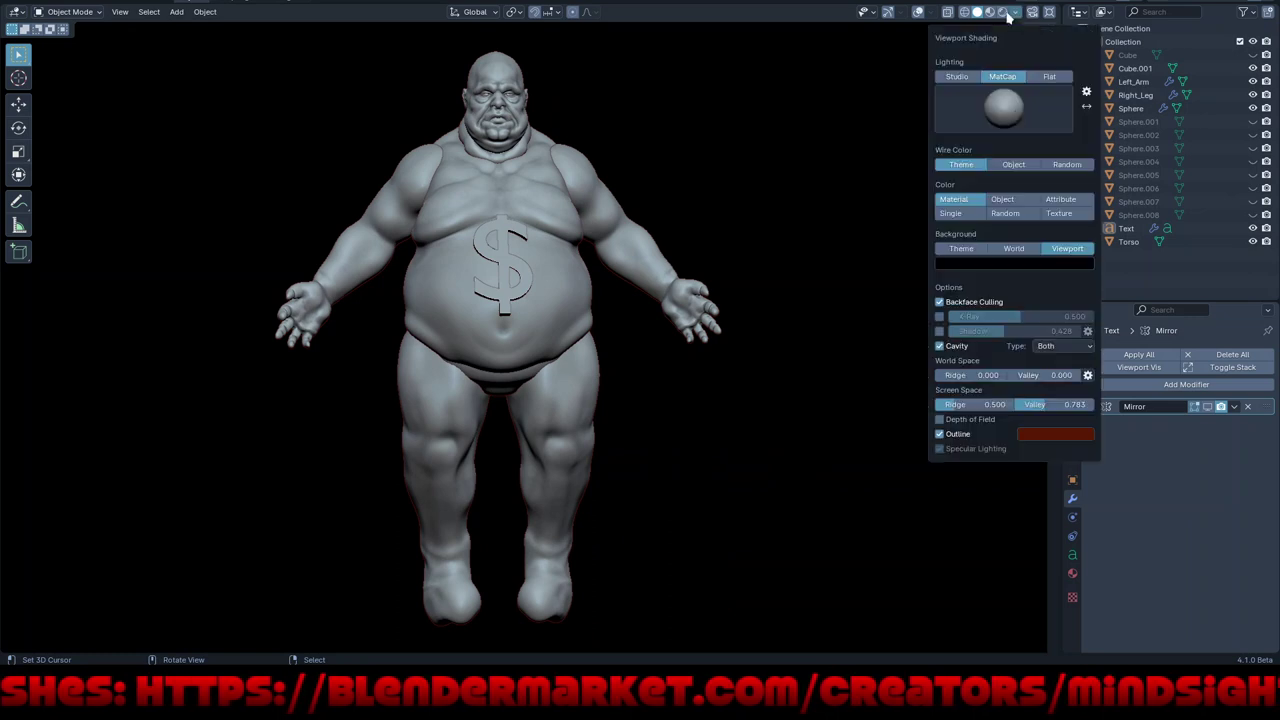
pyautogui.click(1003, 110)
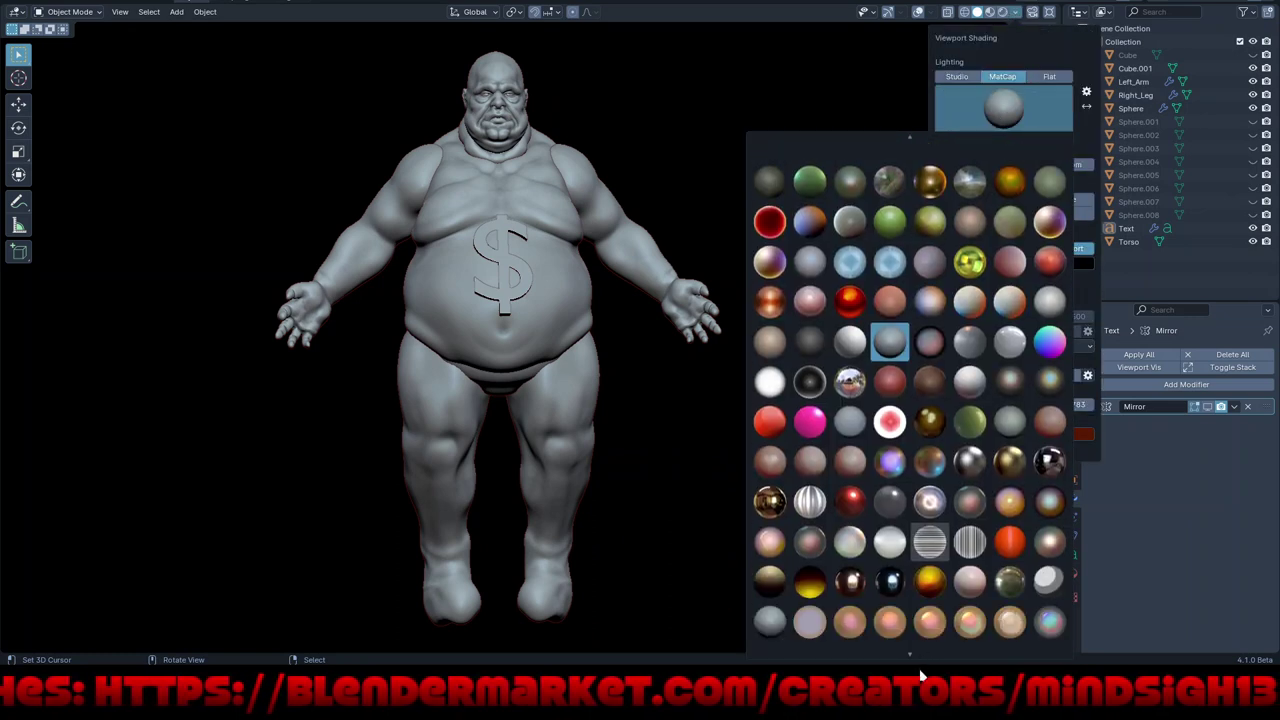
pyautogui.scroll(-2, 945, 595)
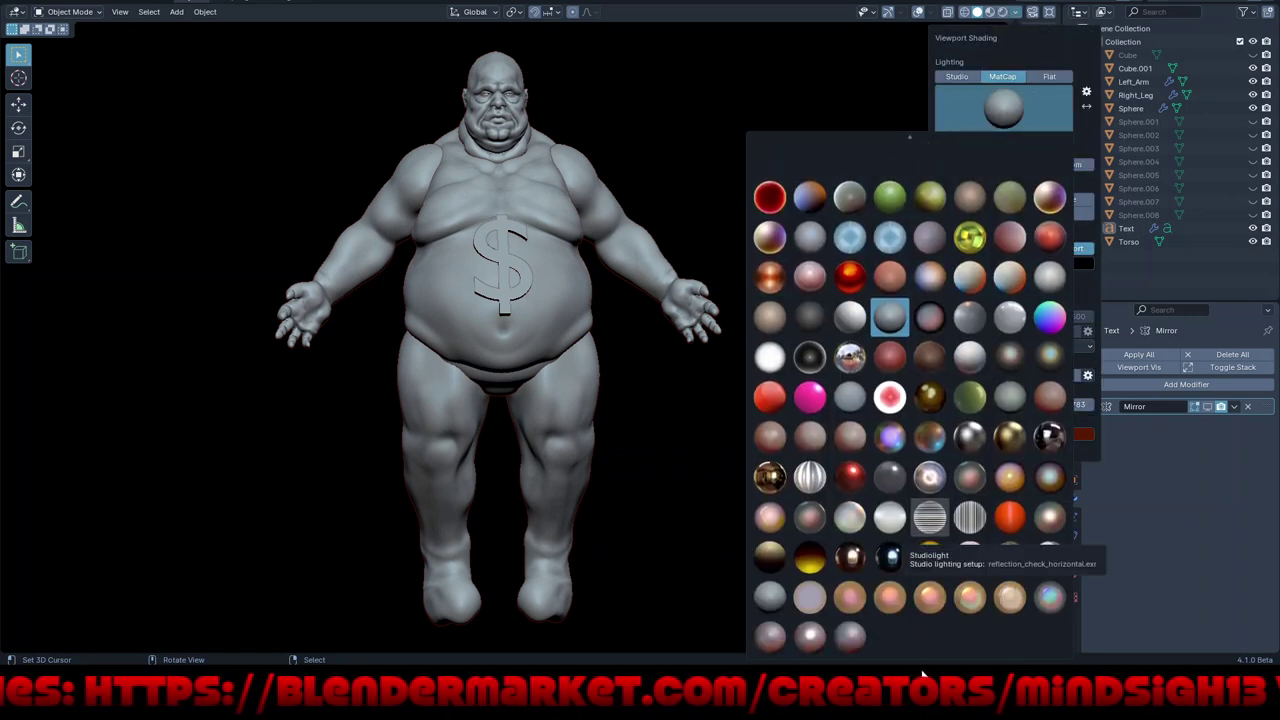
pyautogui.click(849, 640)
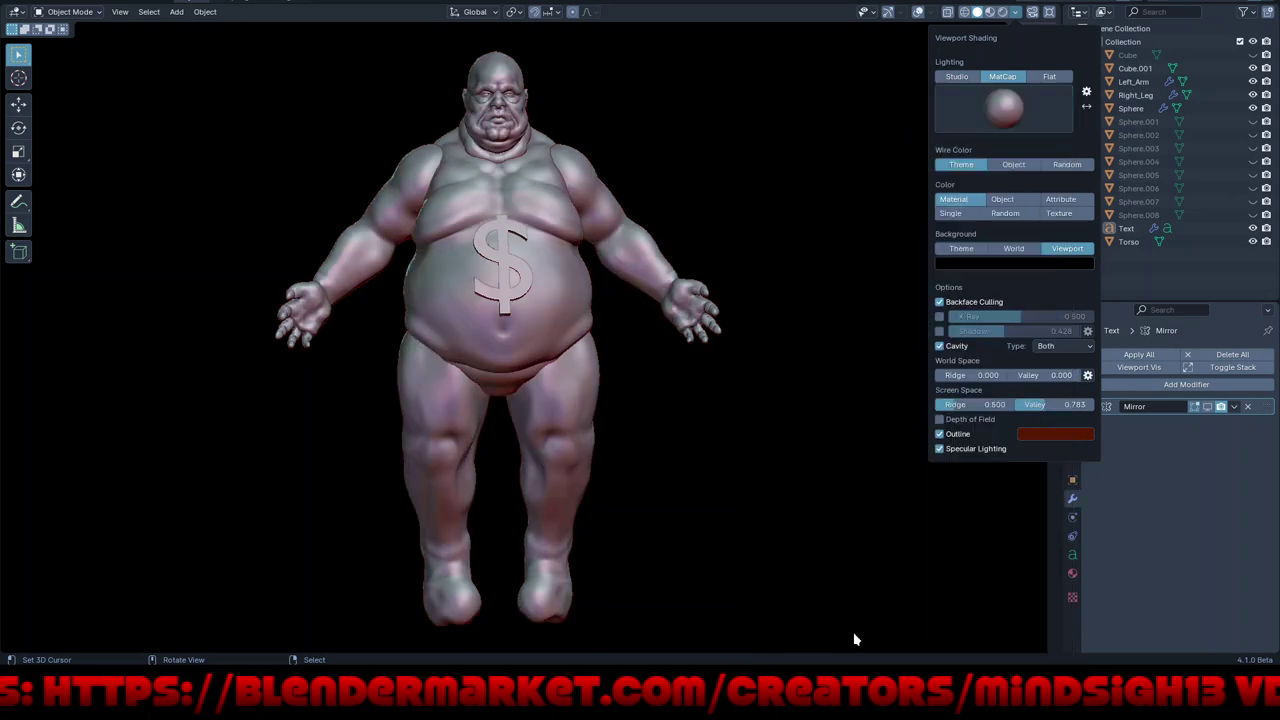
pyautogui.click(939, 451)
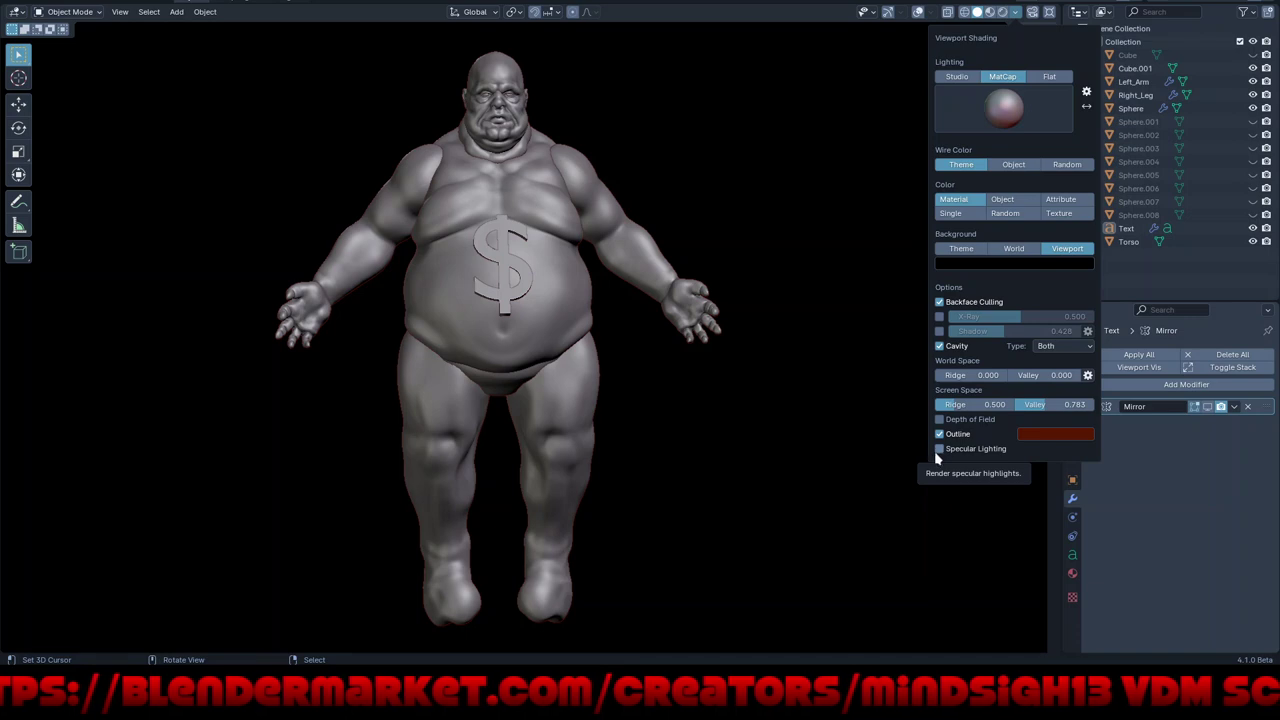
pyautogui.click(1058, 434)
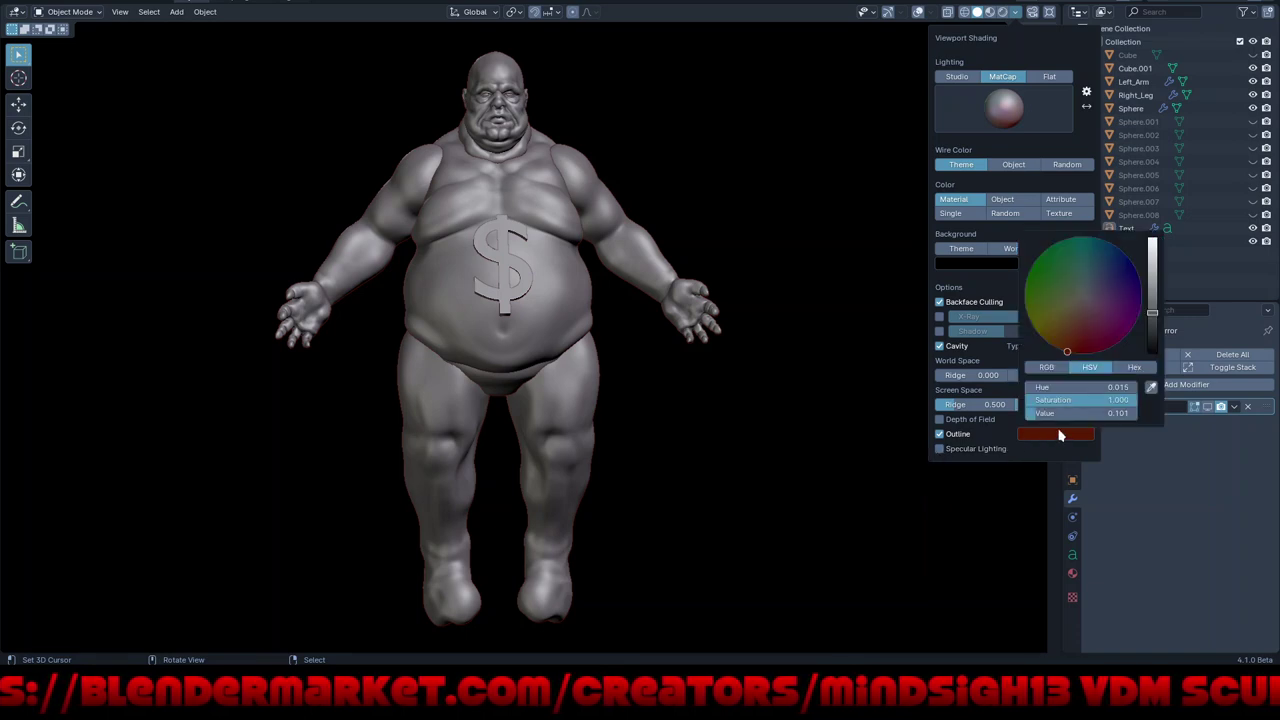
pyautogui.moveTo(1152, 312); pyautogui.dragTo(1150, 264)
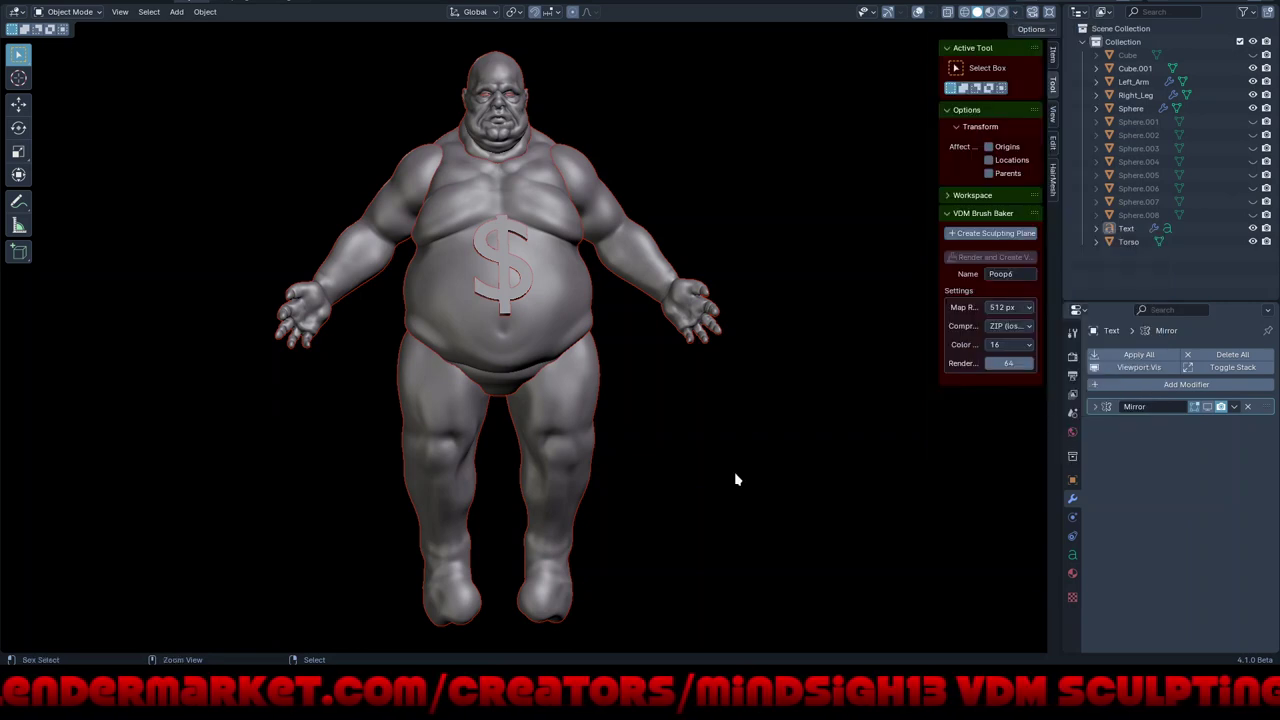
# Maximize the 3D view and orbit the character through side, back and front views
pyautogui.hotkey('ctrl', 'space')
pyautogui.scroll(-1, 735, 458)
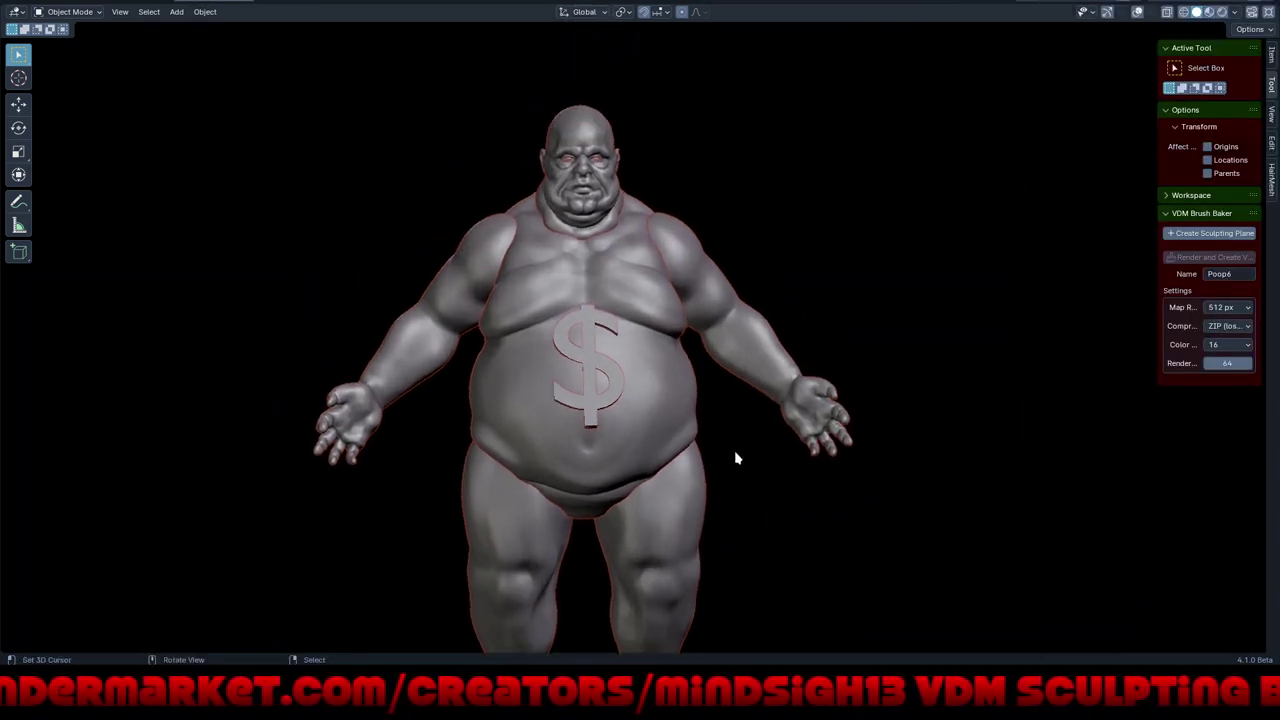
pyautogui.moveTo(735, 458); pyautogui.dragTo(706, 375, button='middle')
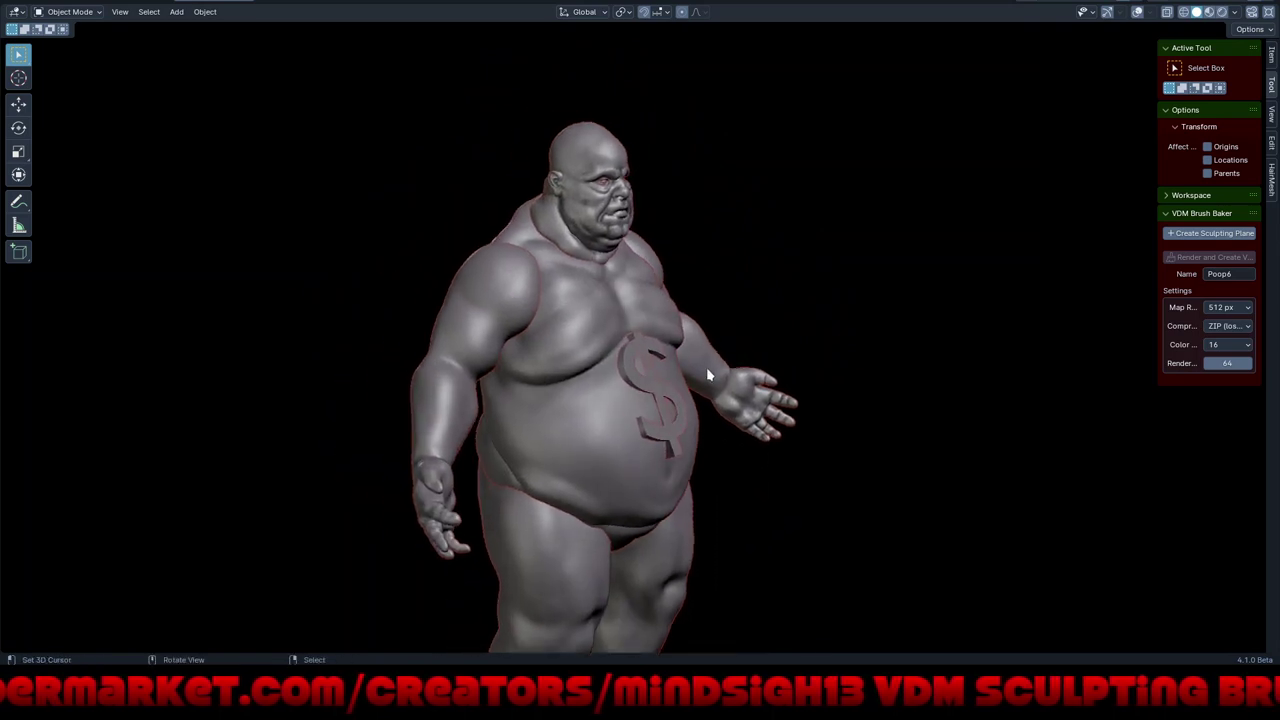
pyautogui.scroll(3, 700, 300)
pyautogui.moveTo(654, 320); pyautogui.dragTo(740, 316, button='middle')
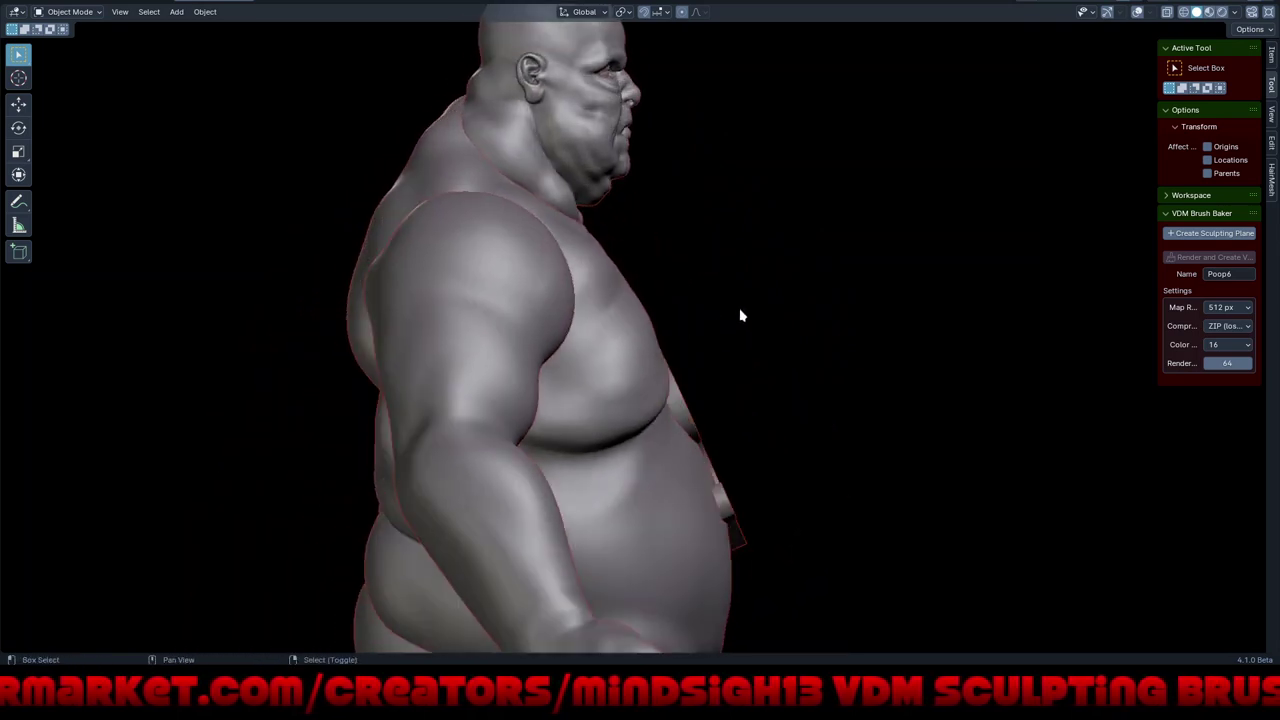
pyautogui.scroll(-2, 754, 451)
pyautogui.moveTo(743, 403)
pyautogui.mouseDown(button='middle')
pyautogui.moveTo(769, 448)
pyautogui.moveTo(789, 329)
pyautogui.moveTo(783, 266)
pyautogui.moveTo(834, 380)
pyautogui.moveTo(743, 349)
pyautogui.moveTo(771, 417)
pyautogui.moveTo(578, 395)
pyautogui.mouseUp(button='middle')
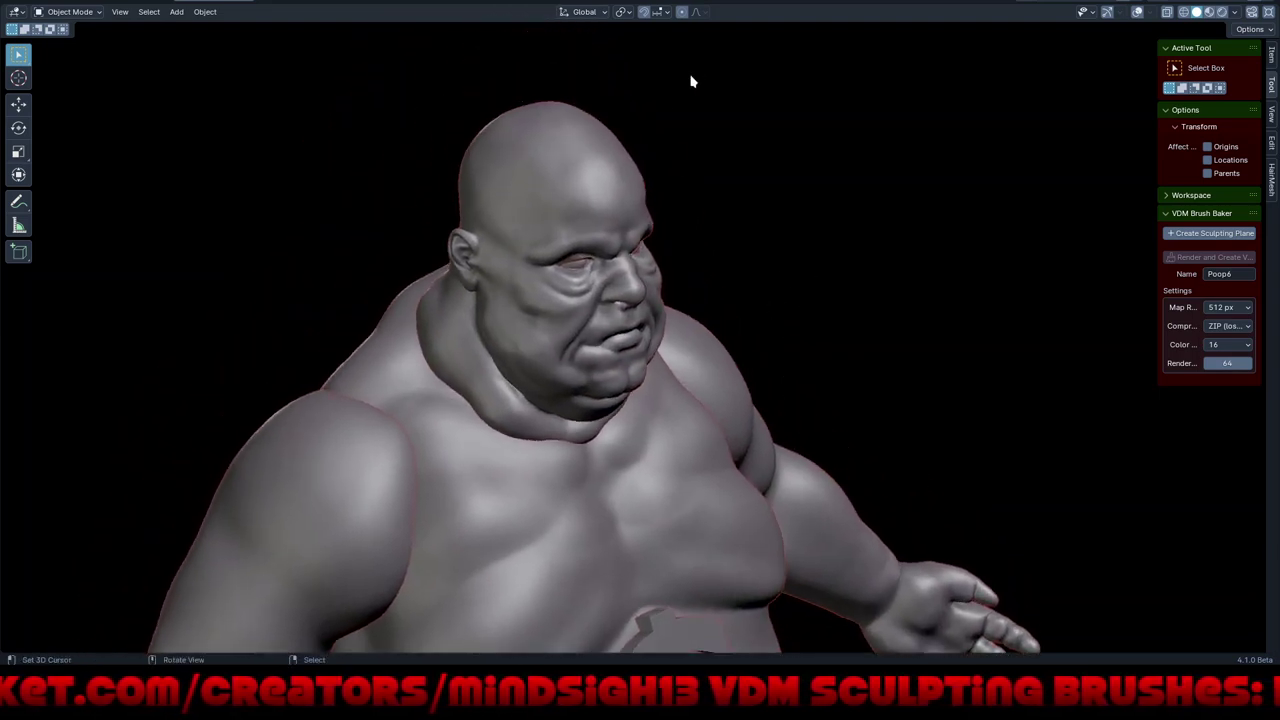
pyautogui.moveTo(665, 109); pyautogui.dragTo(556, 167)
pyautogui.moveTo(846, 326)
pyautogui.mouseDown(button='middle')
pyautogui.moveTo(846, 306)
pyautogui.moveTo(803, 286)
pyautogui.moveTo(809, 298)
pyautogui.mouseUp(button='middle')
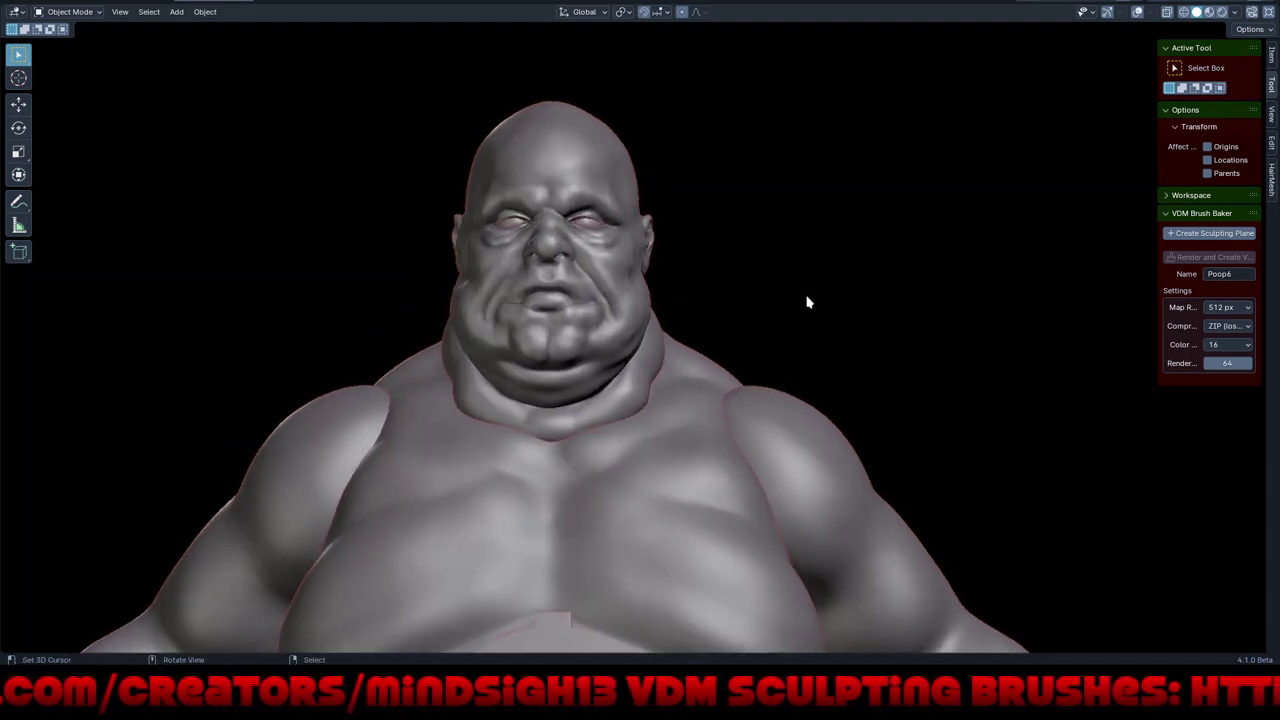
# Stay in Object Mode and zoom in close on the jowly face and neck folds
pyautogui.hotkey('ctrl', 'Tab')
pyautogui.click(734, 305)
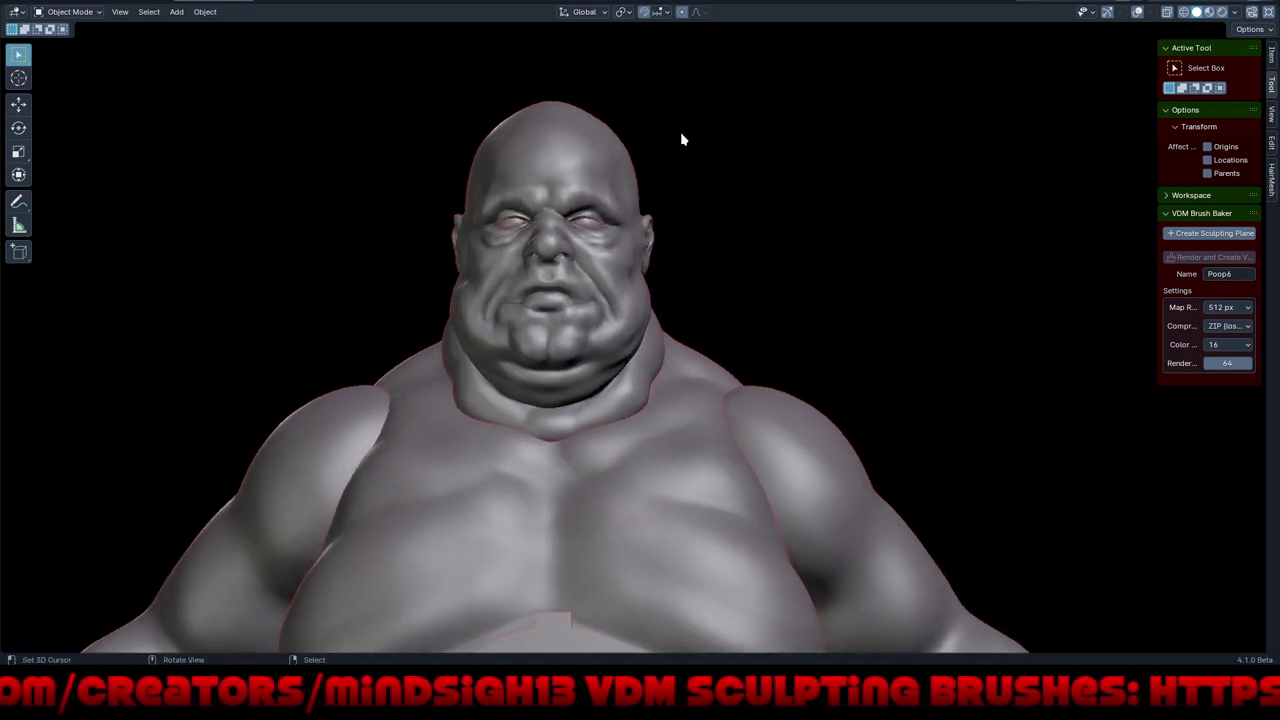
pyautogui.moveTo(607, 182); pyautogui.dragTo(702, 227)
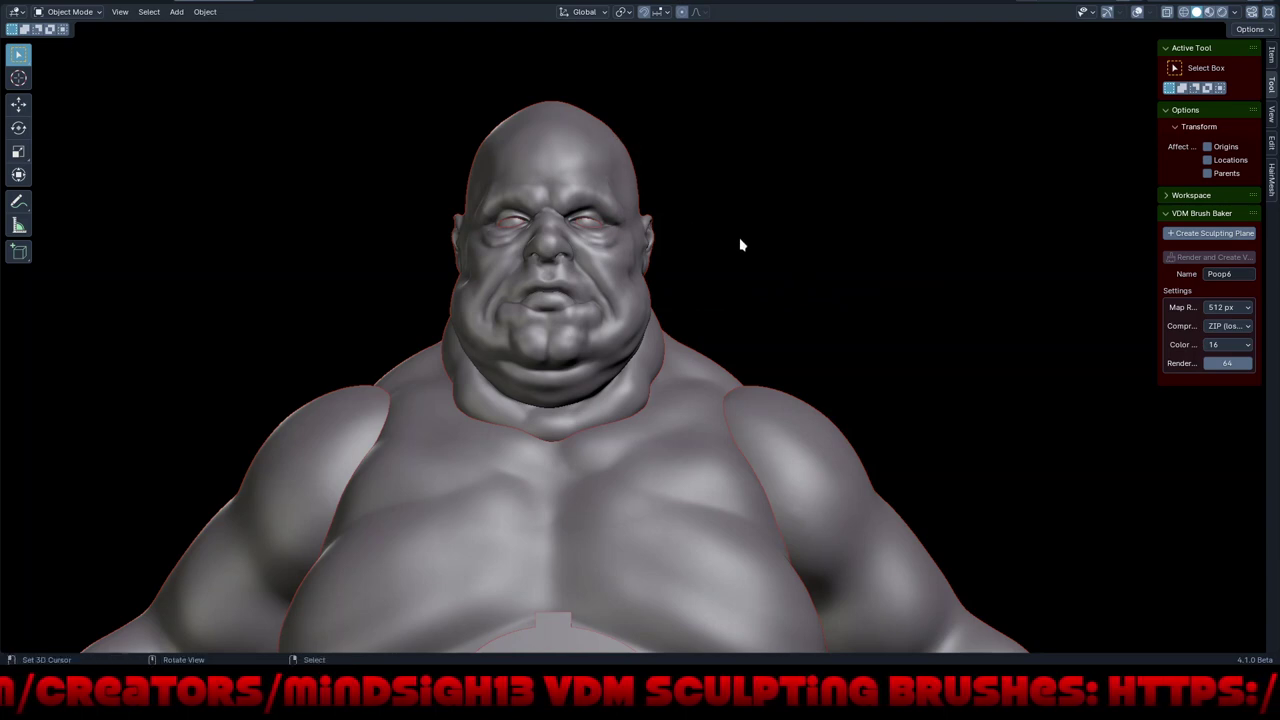
pyautogui.keyDown('ctrl'); pyautogui.moveTo(702, 229); pyautogui.dragTo(670, 197, button='middle'); pyautogui.keyUp('ctrl')
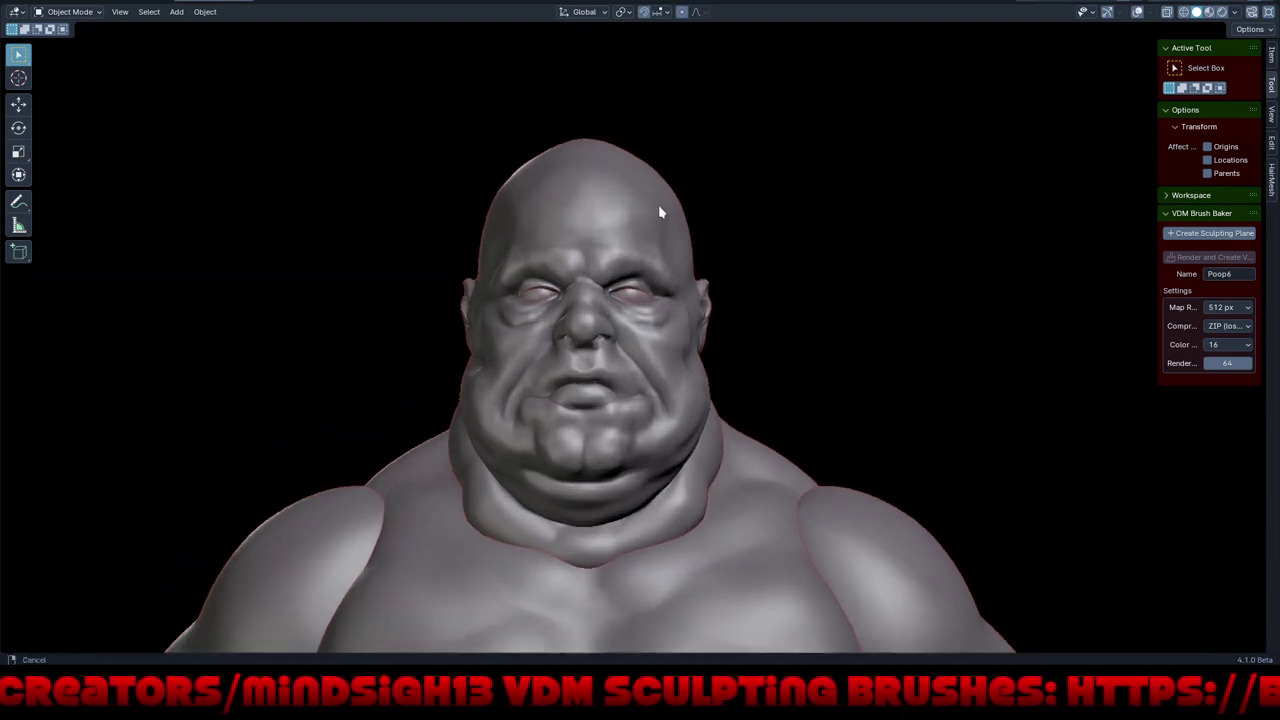
pyautogui.keyDown('ctrl'); pyautogui.moveTo(670, 197); pyautogui.dragTo(869, 302, button='middle'); pyautogui.keyUp('ctrl')
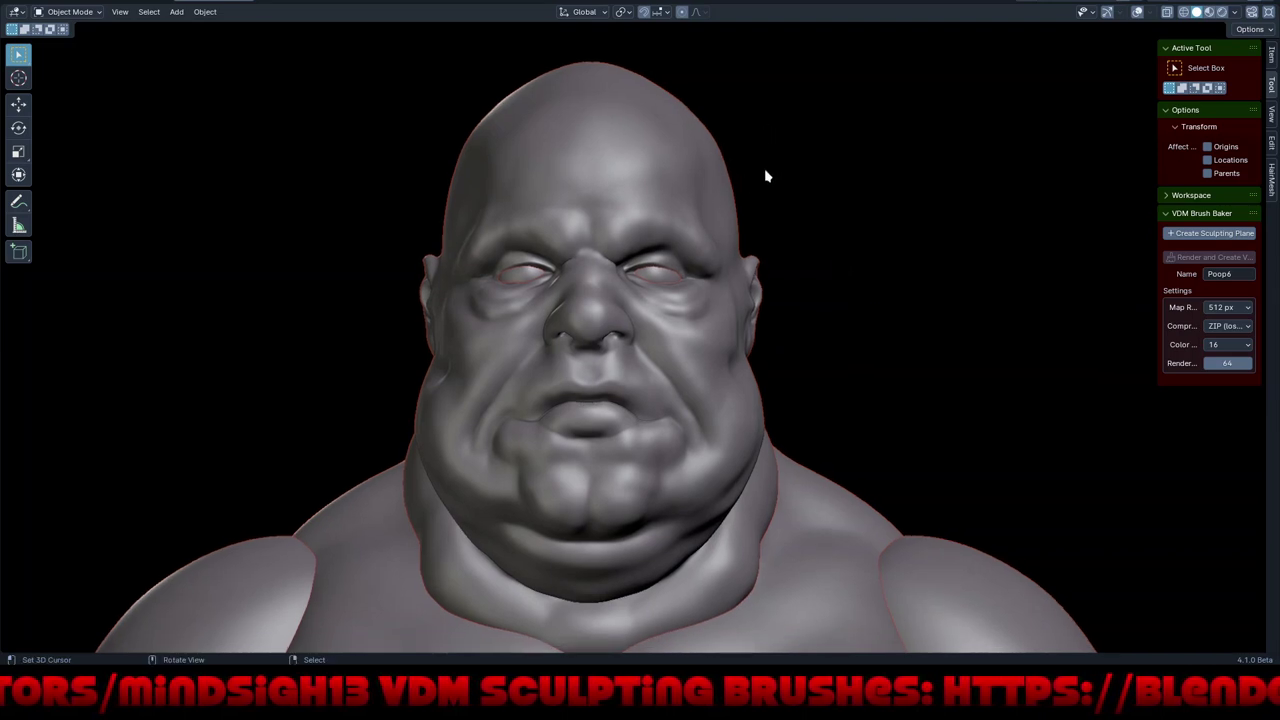
pyautogui.moveTo(765, 176)
pyautogui.mouseDown(button='middle')
pyautogui.moveTo(770, 232)
pyautogui.moveTo(893, 213)
pyautogui.moveTo(971, 189)
pyautogui.moveTo(966, 174)
pyautogui.moveTo(863, 174)
pyautogui.moveTo(845, 230)
pyautogui.moveTo(829, 231)
pyautogui.mouseUp(button='middle')
# Switch the head into Edit Mode and back to Object Mode
pyautogui.hotkey('ctrl', 'Tab')
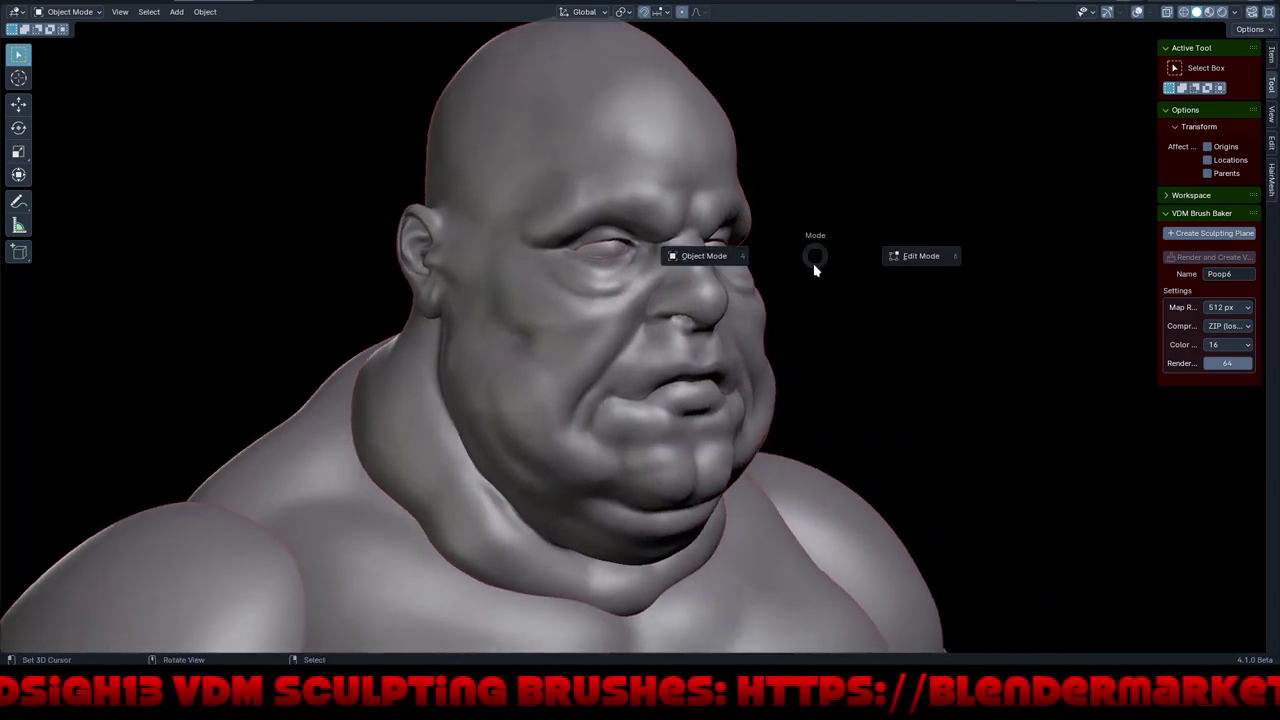
pyautogui.click(920, 361)
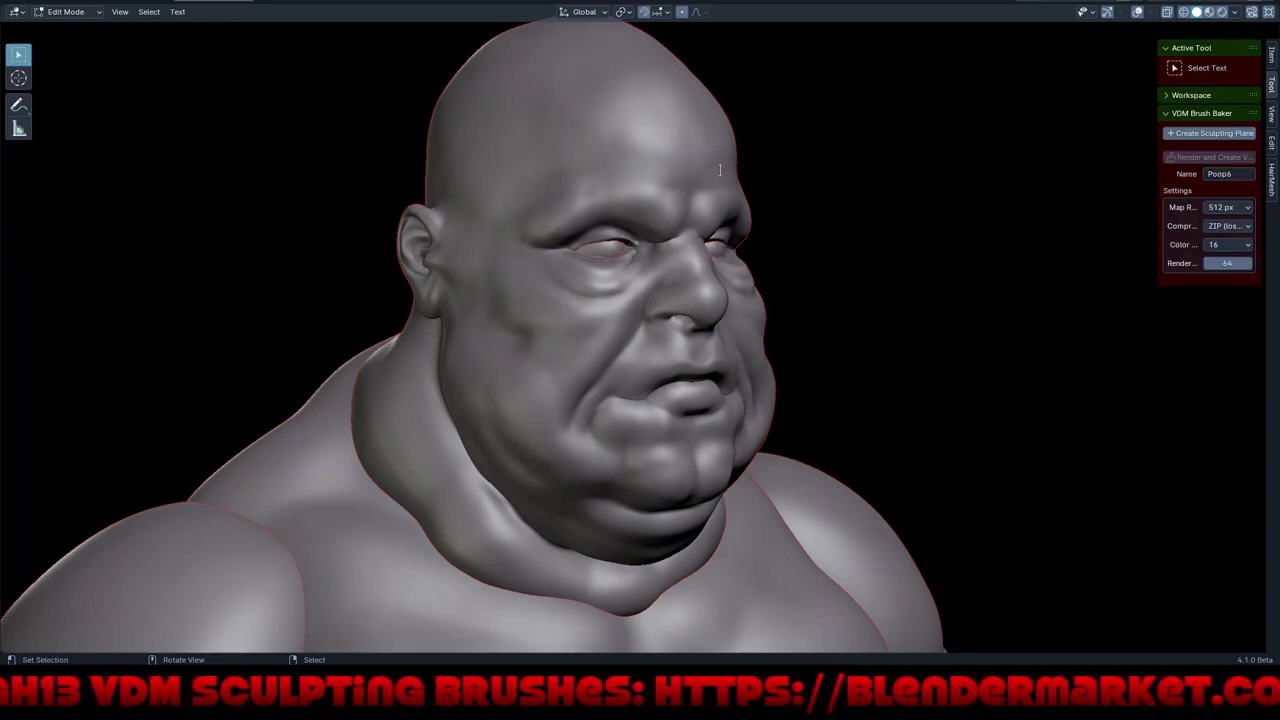
pyautogui.hotkey('ctrl', 'Tab')
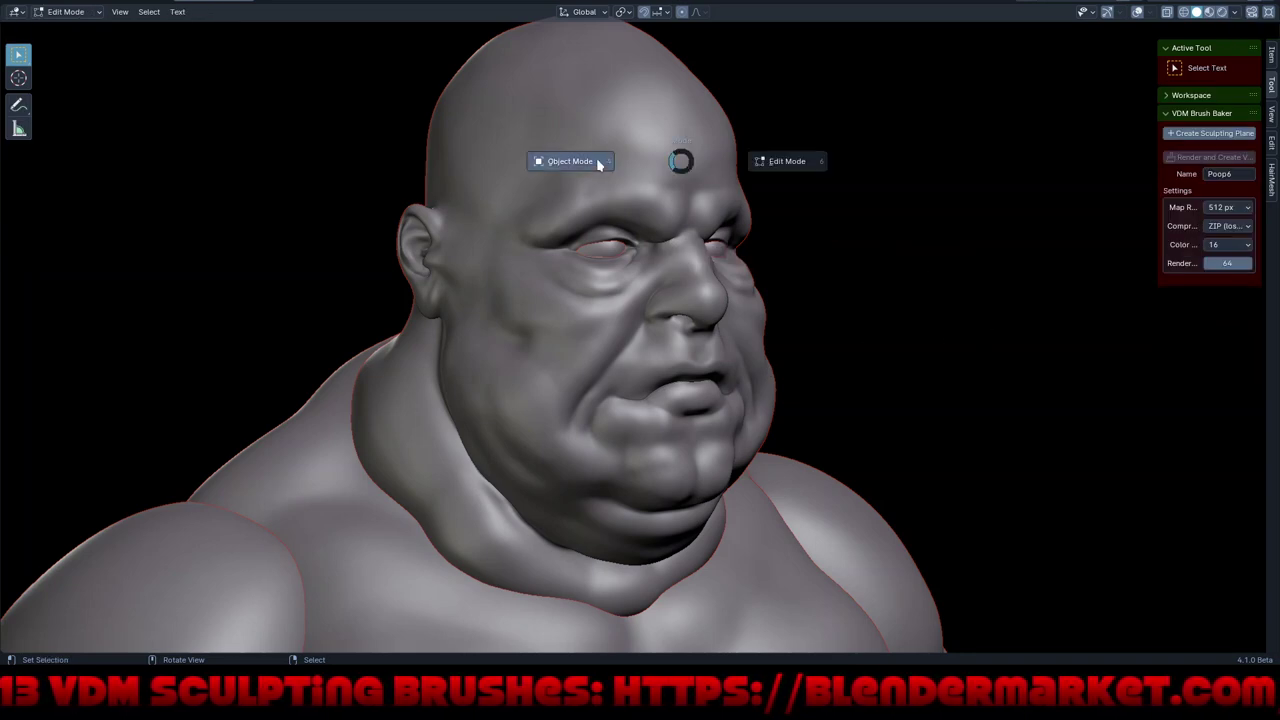
pyautogui.click(599, 164)
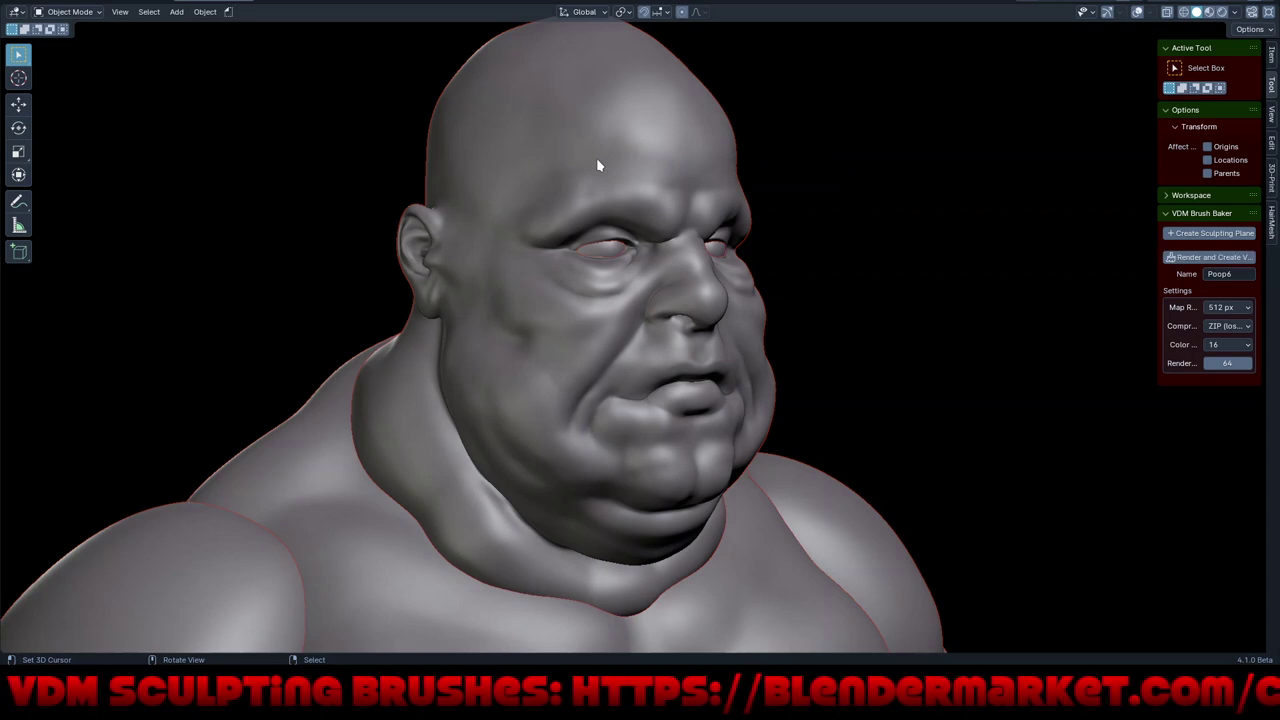
# Show overlays with scene statistics and put Cube.001 into Sculpt Mode
pyautogui.click(1138, 12)
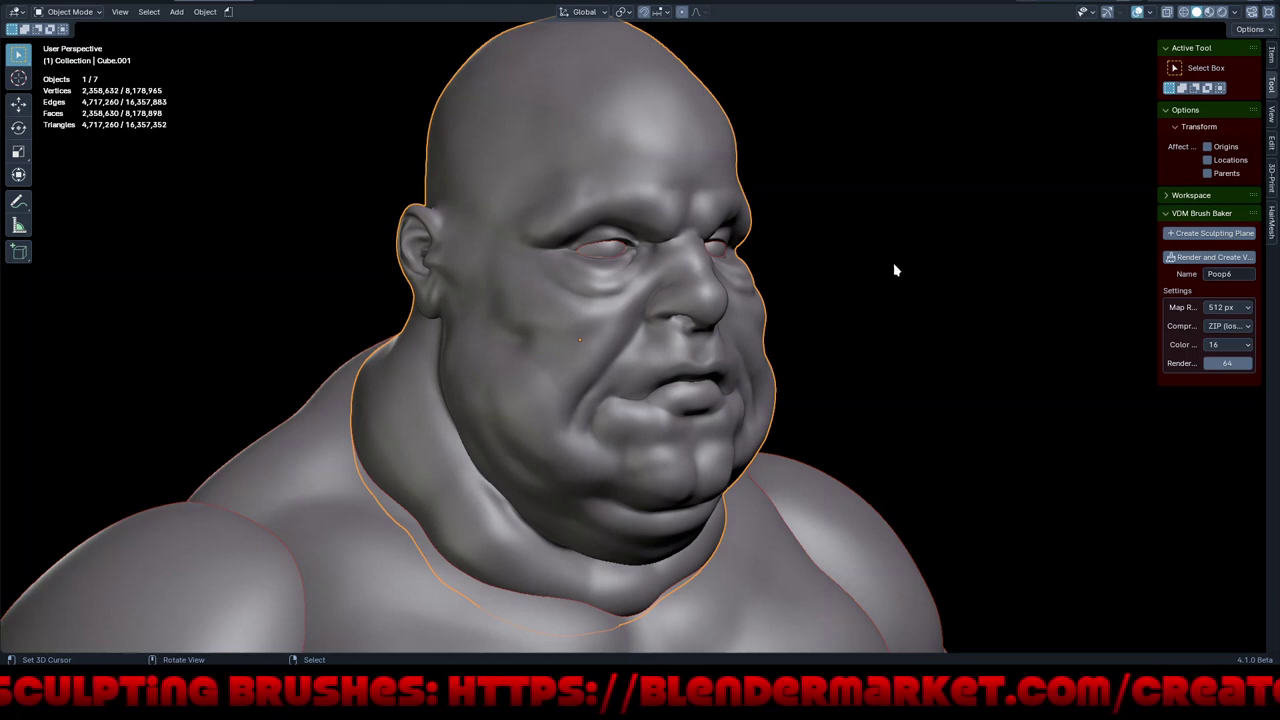
pyautogui.hotkey('ctrl', 'Tab')
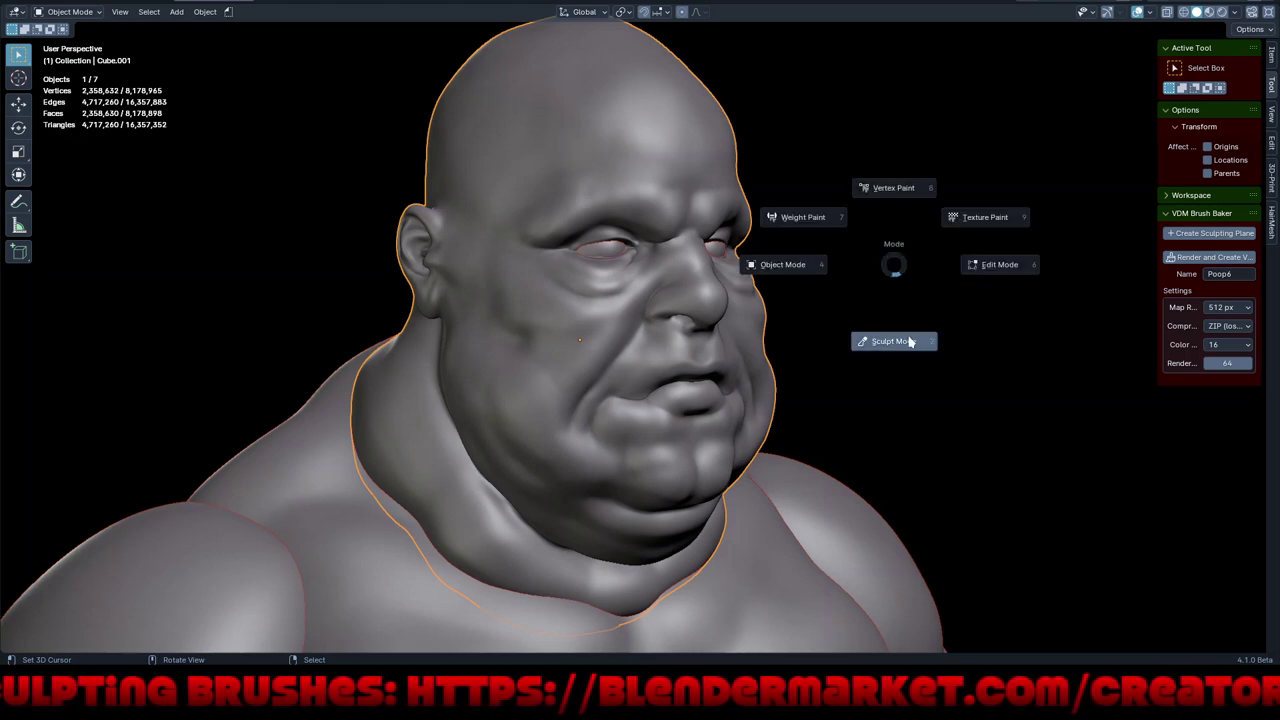
pyautogui.click(909, 341)
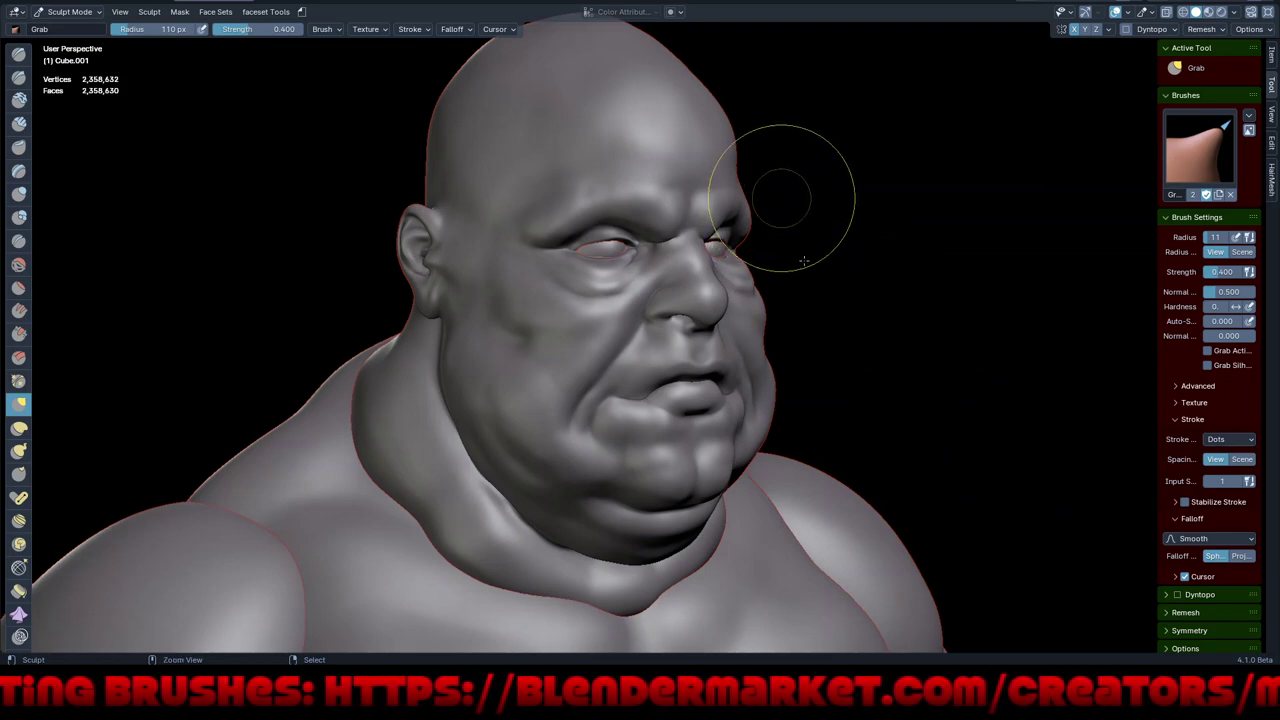
# Restore the side panels and orbit around the body to frame the face
pyautogui.scroll(-5, 800, 194)
pyautogui.moveTo(870, 385)
pyautogui.mouseDown(button='middle')
pyautogui.moveTo(929, 386)
pyautogui.moveTo(852, 418)
pyautogui.mouseUp(button='middle')
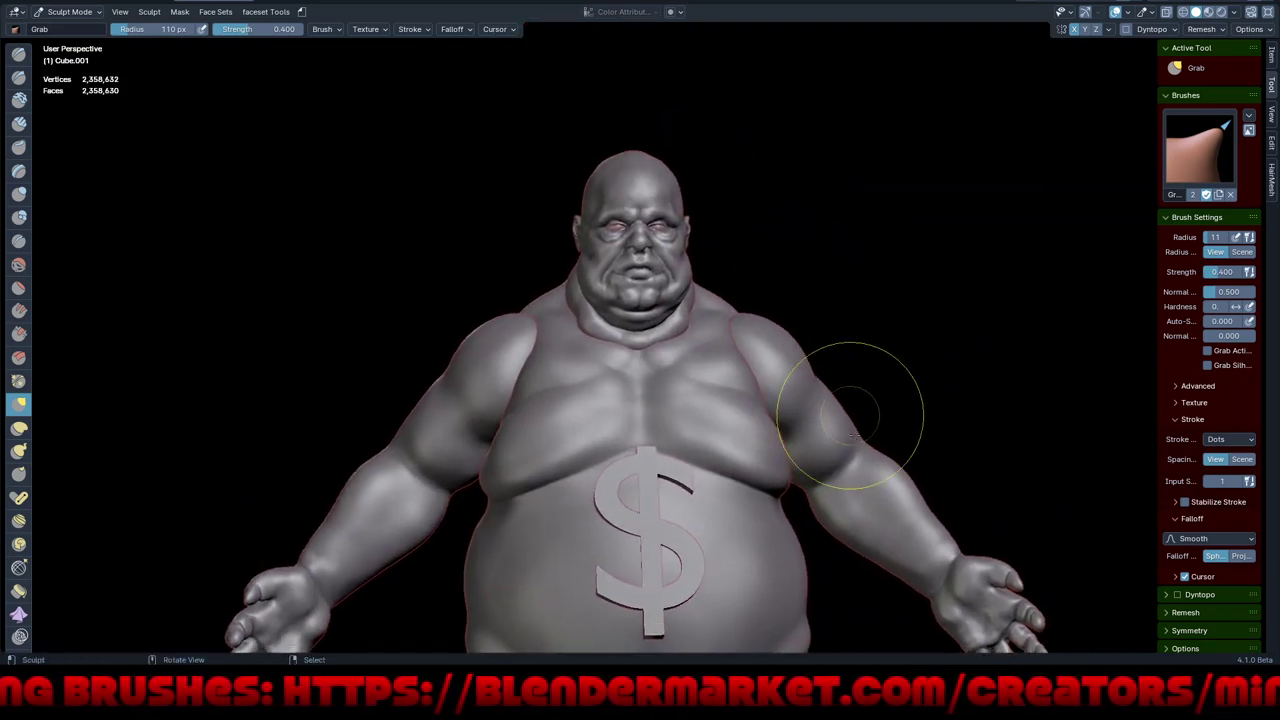
pyautogui.moveTo(757, 229); pyautogui.dragTo(783, 249, button='middle')
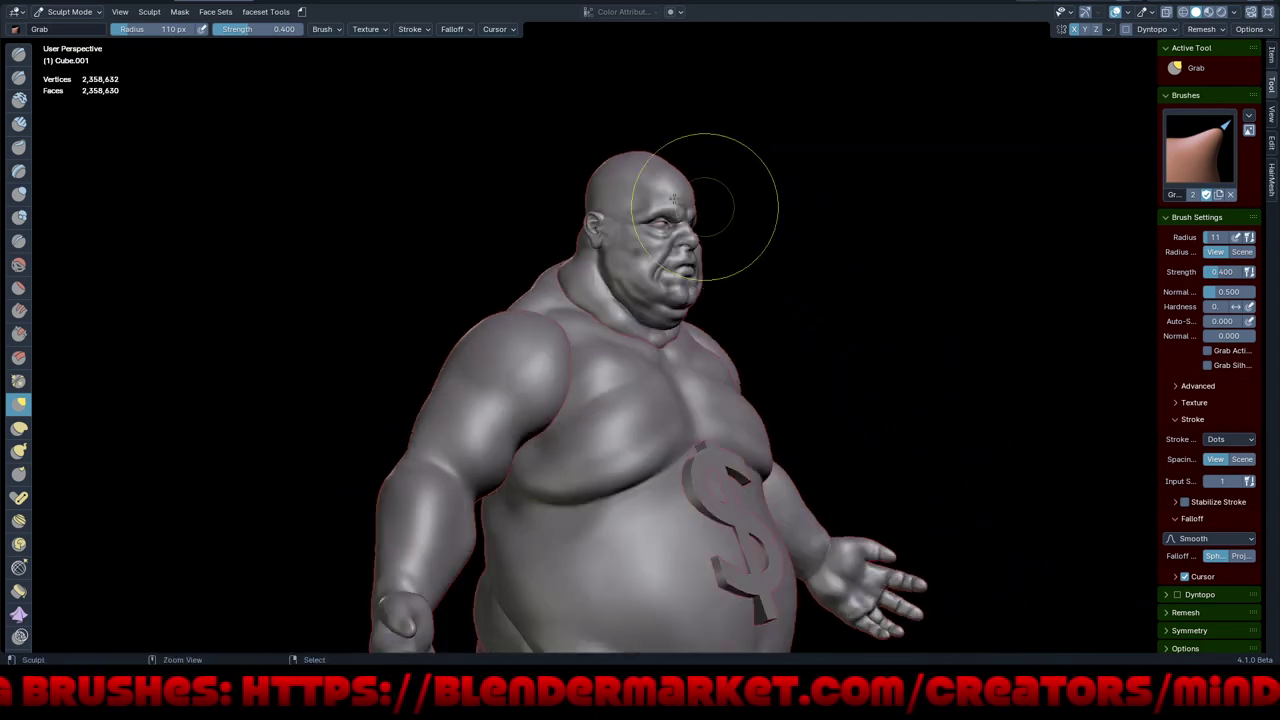
pyautogui.moveTo(729, 186)
pyautogui.keyDown('ctrl'); pyautogui.mouseDown(button='middle')
pyautogui.moveTo(694, 137)
pyautogui.moveTo(683, 194)
pyautogui.moveTo(717, 180)
pyautogui.mouseUp(button='middle'); pyautogui.keyUp('ctrl')
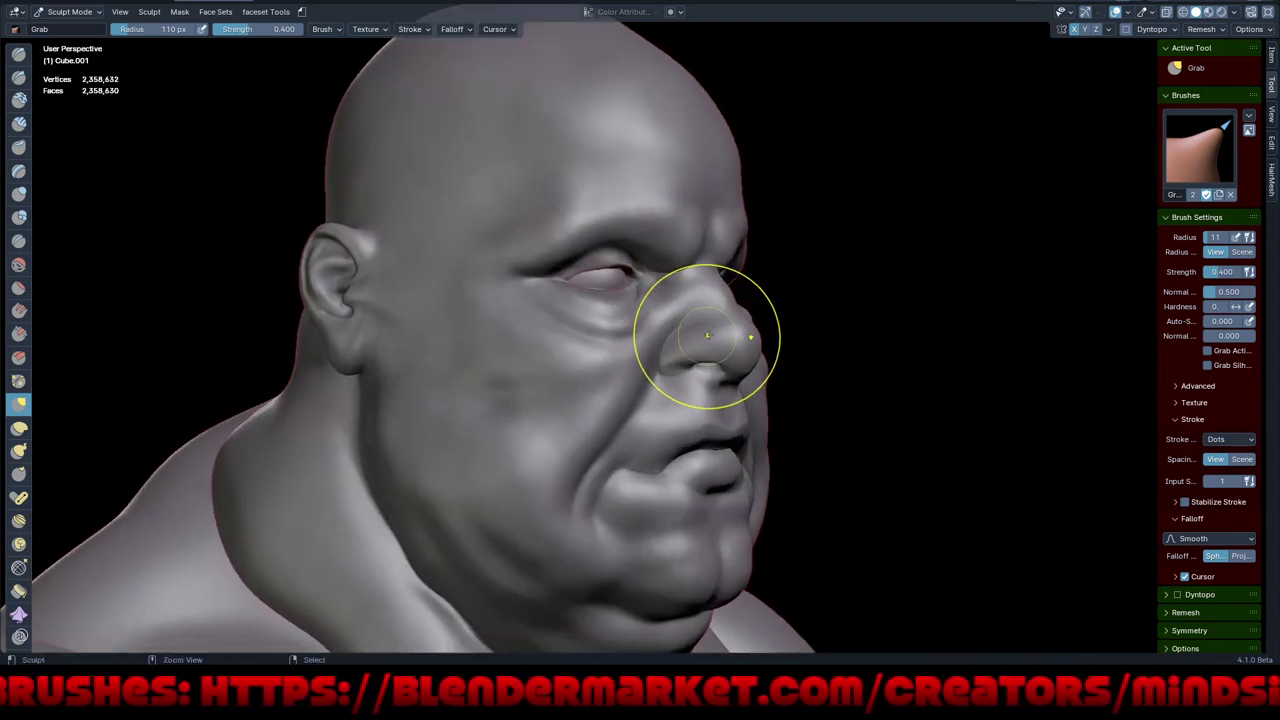
pyautogui.hotkey('ctrl', 'space')
pyautogui.hotkey('ctrl', 'space')
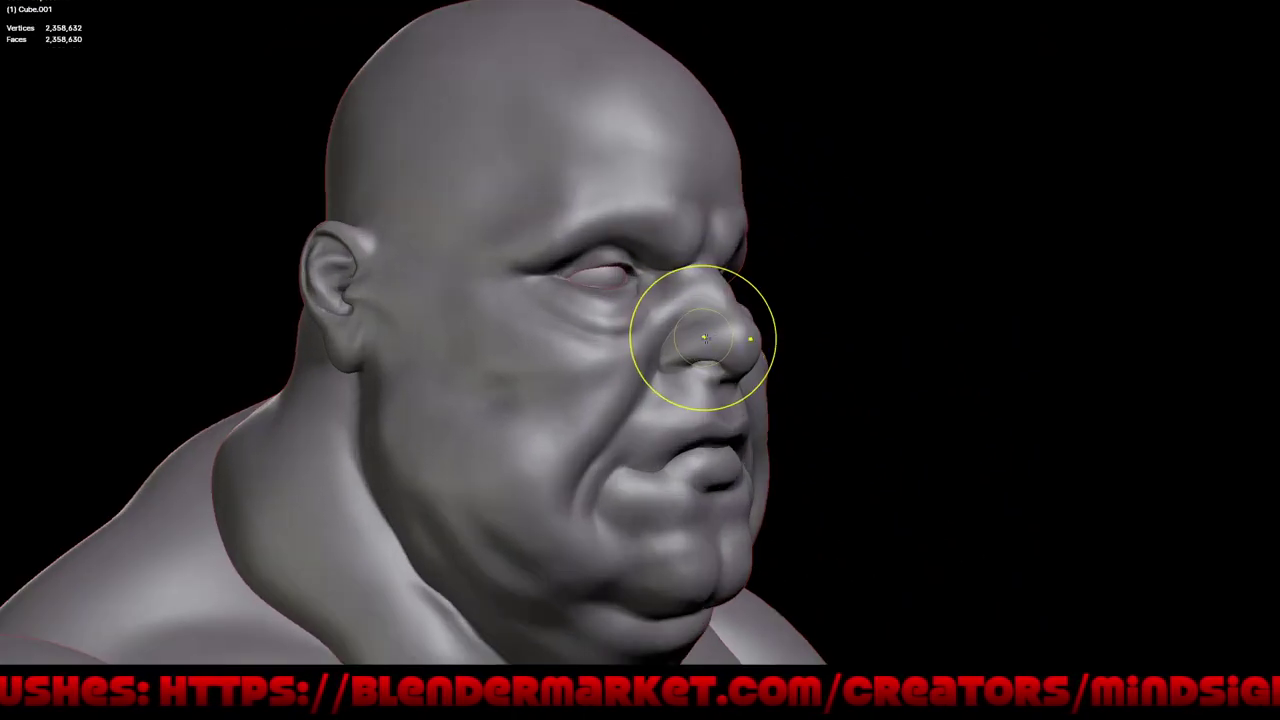
pyautogui.moveTo(700, 343)
pyautogui.mouseDown(button='middle')
pyautogui.moveTo(771, 337)
pyautogui.moveTo(790, 360)
pyautogui.moveTo(790, 410)
pyautogui.moveTo(757, 277)
pyautogui.moveTo(666, 223)
pyautogui.mouseUp(button='middle')
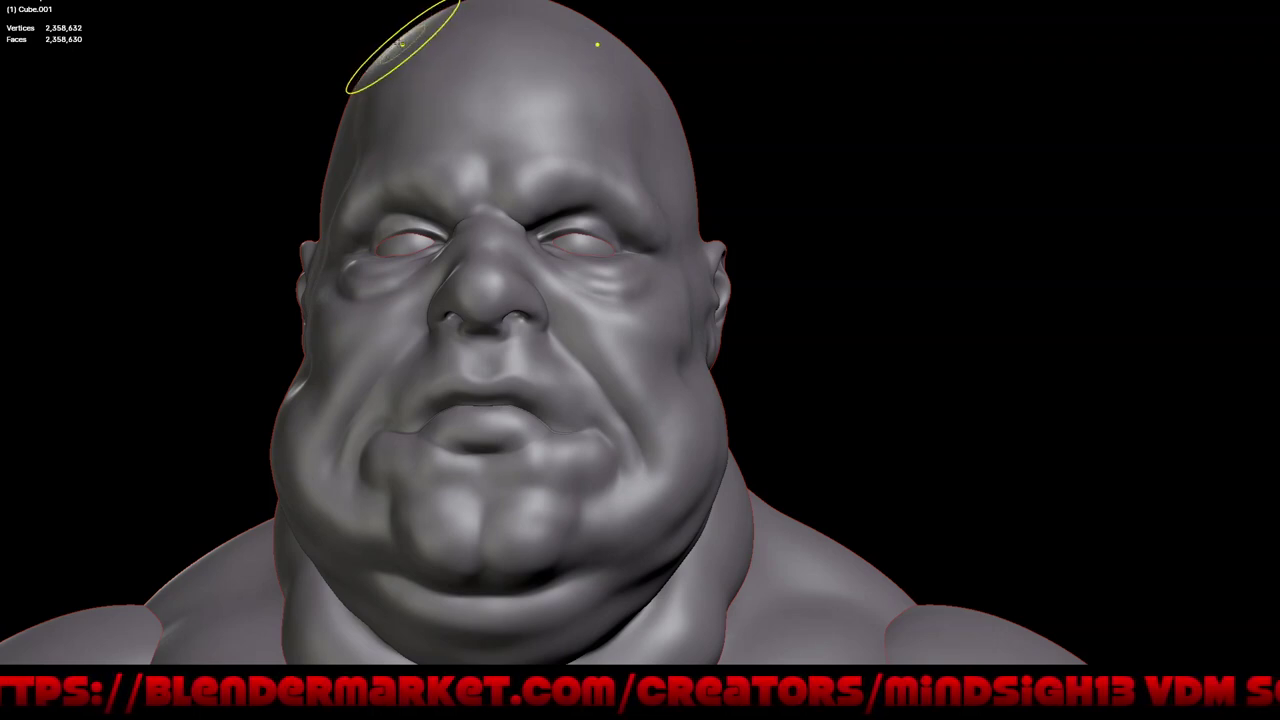
pyautogui.keyDown('shift'); pyautogui.moveTo(386, 357); pyautogui.dragTo(432, 245, button='middle'); pyautogui.keyUp('shift')
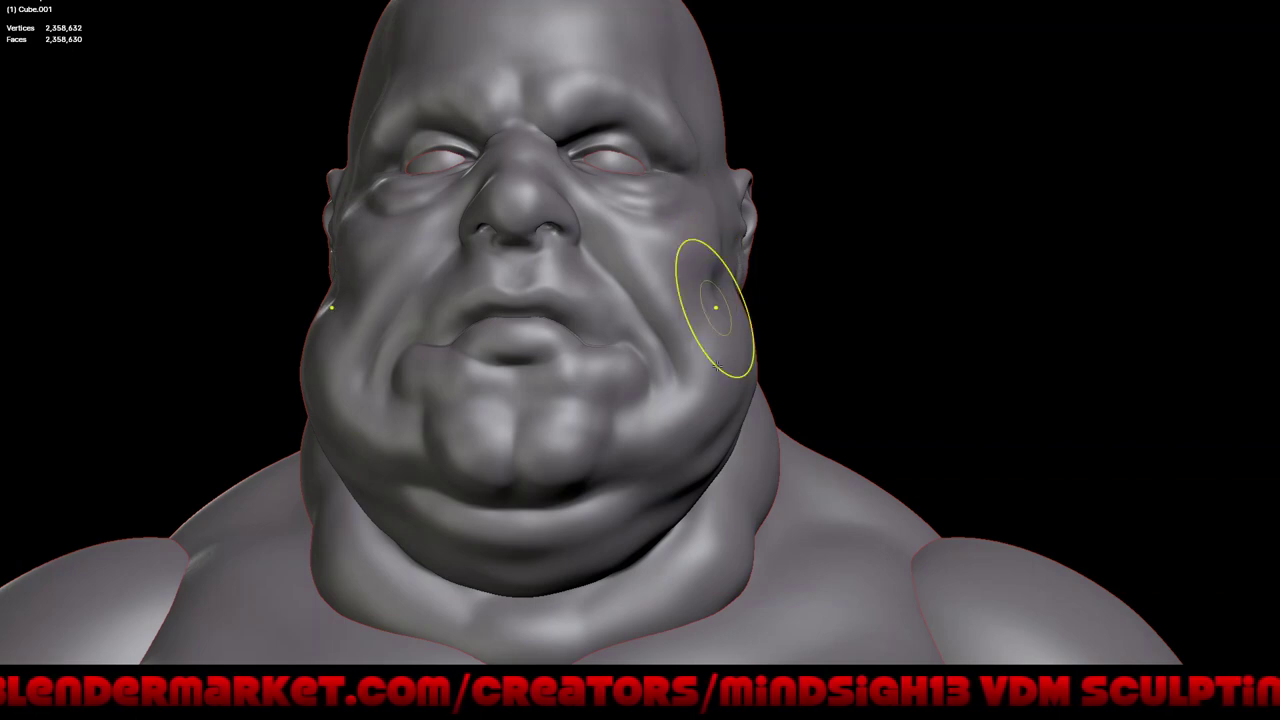
pyautogui.moveTo(714, 363); pyautogui.dragTo(686, 386, button='middle')
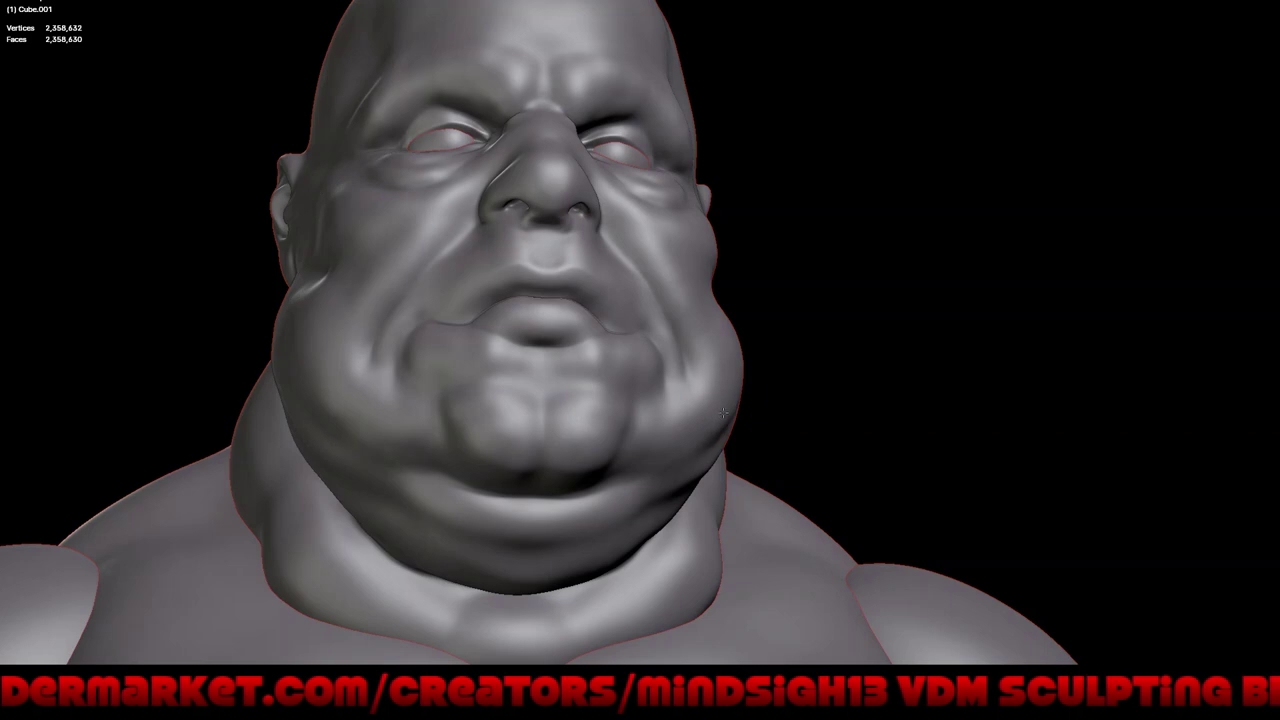
pyautogui.moveTo(723, 412)
pyautogui.mouseDown(button='middle')
pyautogui.moveTo(686, 429)
pyautogui.moveTo(738, 478)
pyautogui.mouseUp(button='middle')
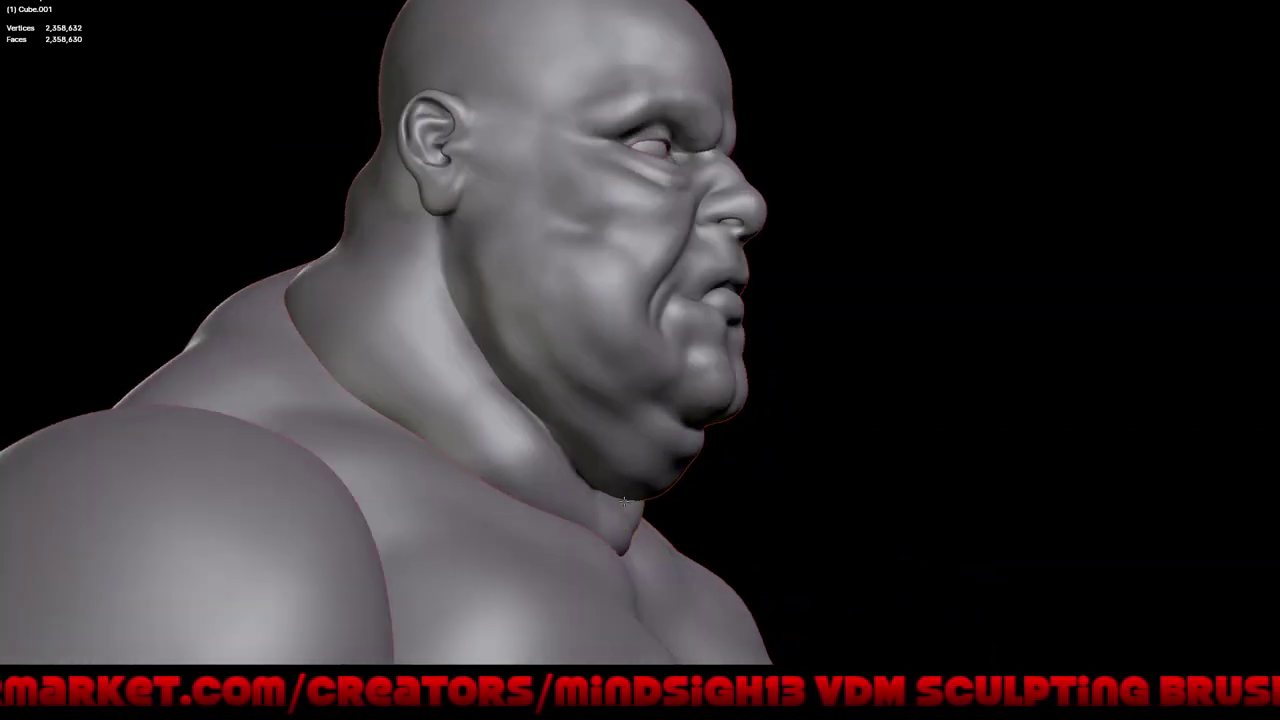
# Pull a new bulge and crease into the lips with the Grab brush
pyautogui.scroll(-3, 679, 444)
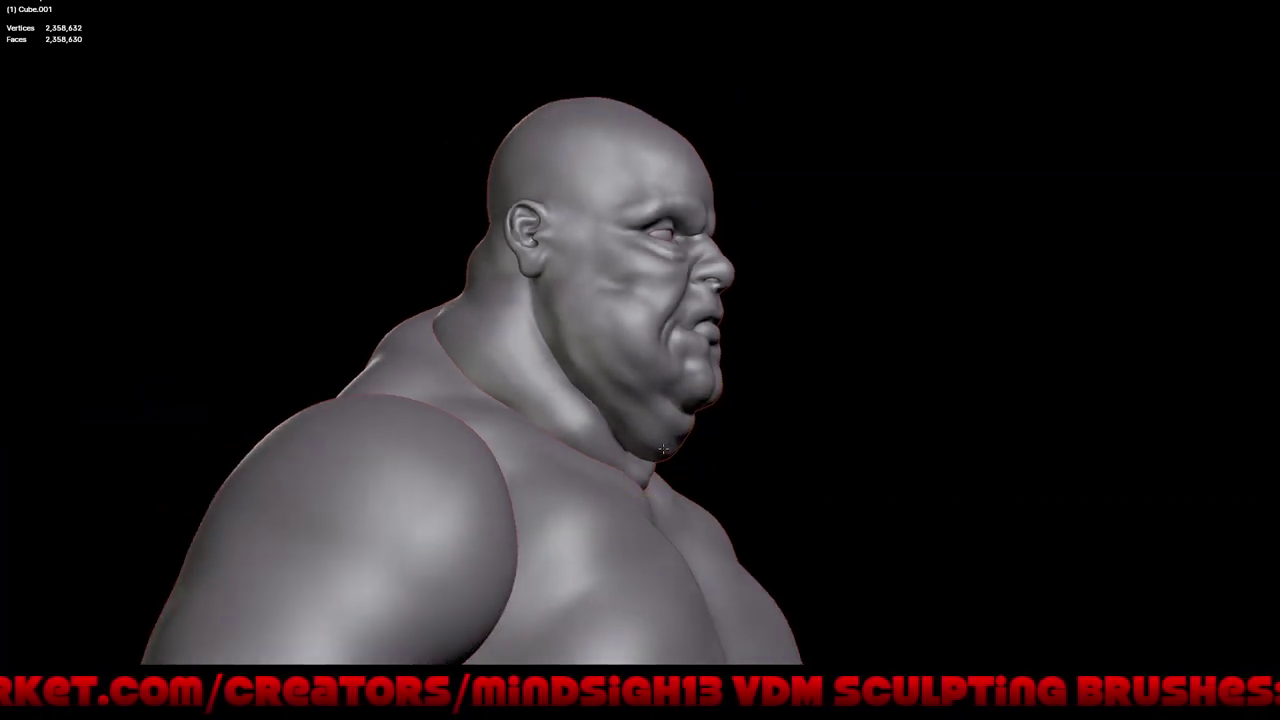
pyautogui.moveTo(746, 422)
pyautogui.mouseDown(button='middle')
pyautogui.moveTo(670, 403)
pyautogui.moveTo(602, 424)
pyautogui.moveTo(575, 370)
pyautogui.mouseUp(button='middle')
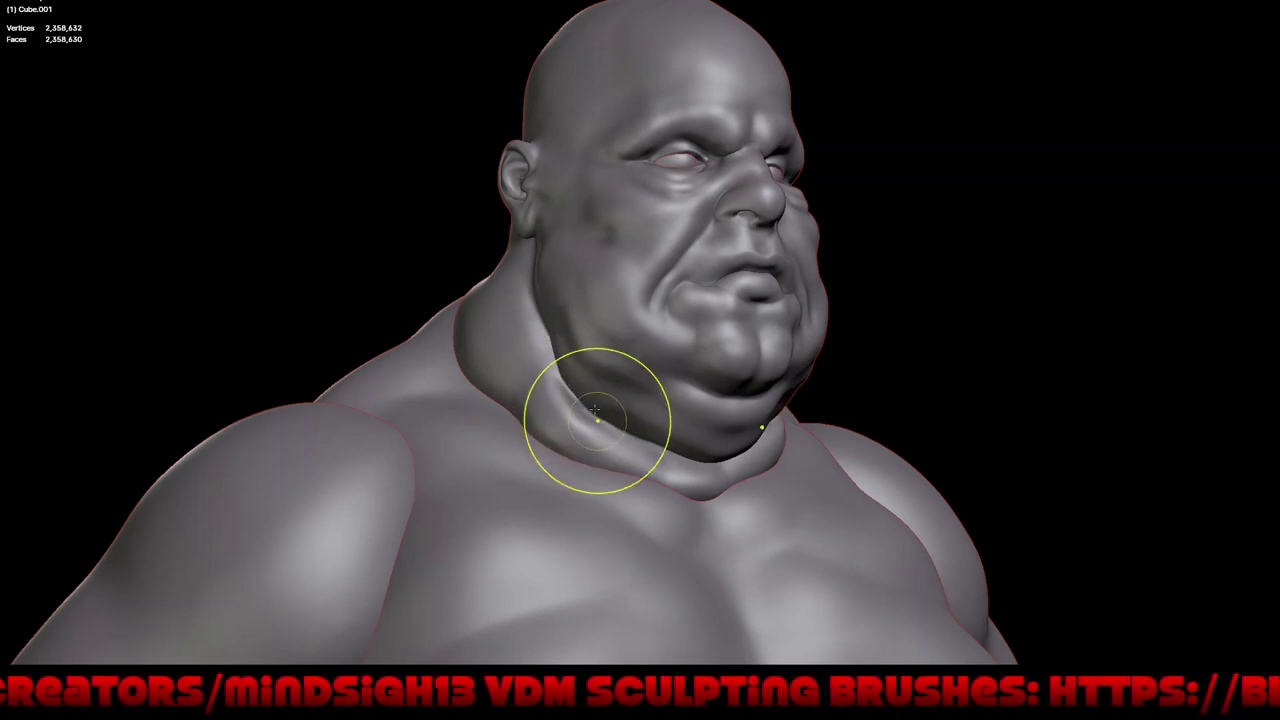
pyautogui.scroll(2, 595, 412)
pyautogui.scroll(1, 573, 402)
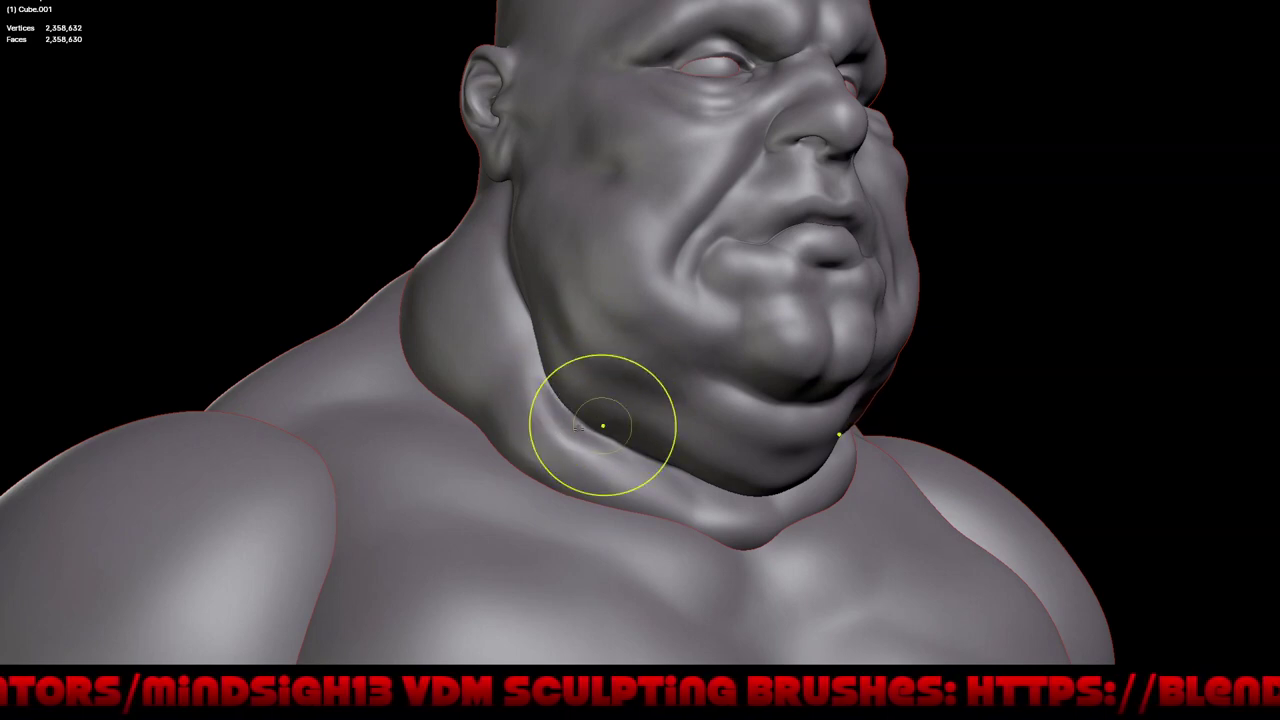
pyautogui.moveTo(603, 426); pyautogui.dragTo(688, 375, button='middle')
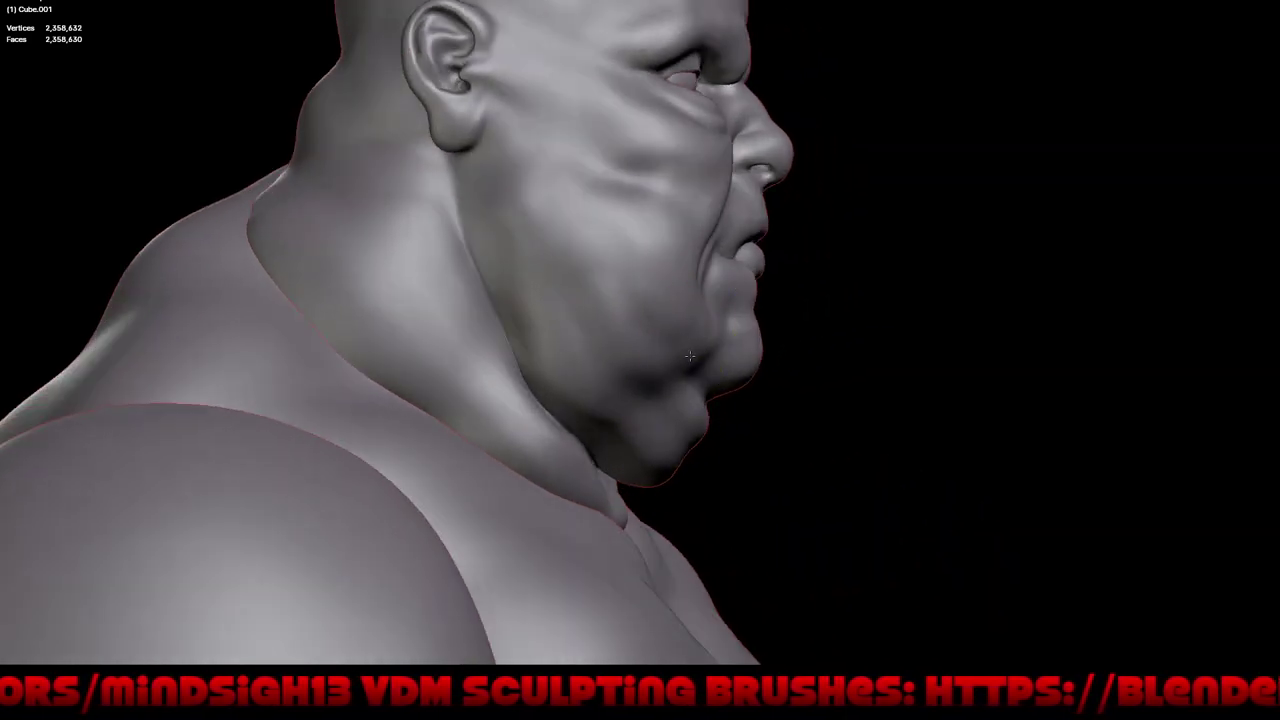
pyautogui.scroll(3, 684, 352)
pyautogui.scroll(1, 676, 305)
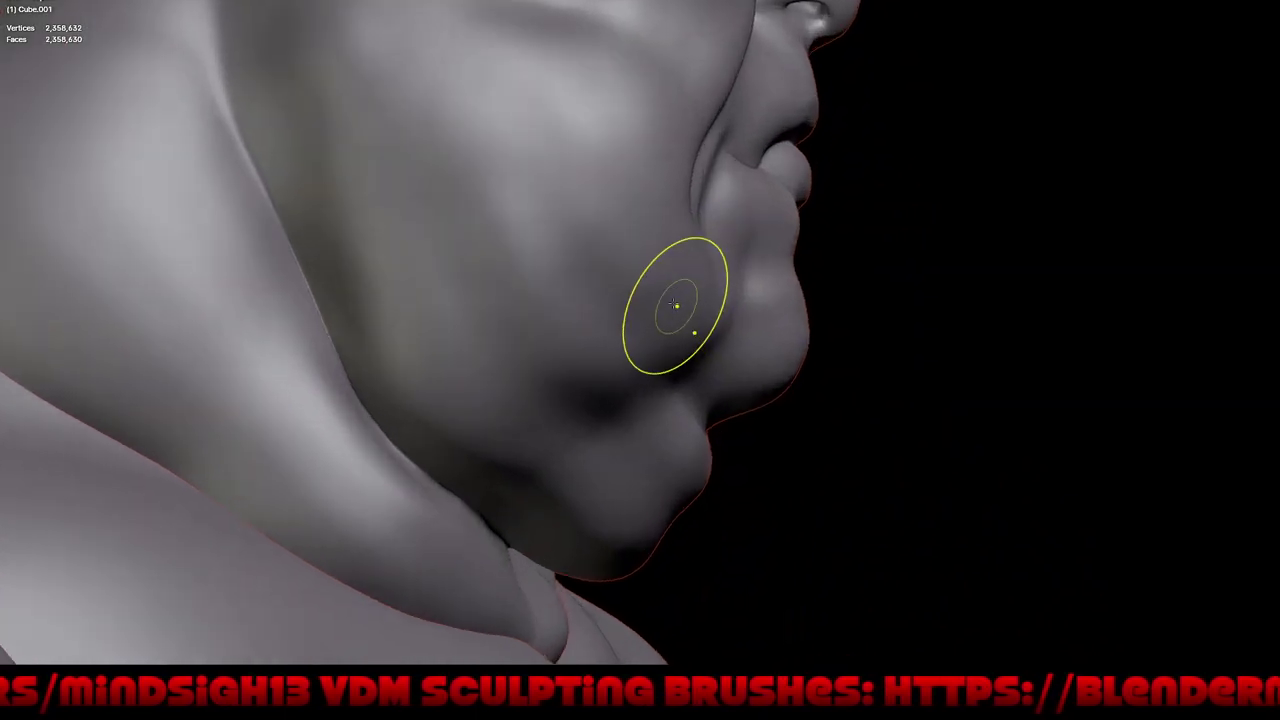
pyautogui.moveTo(737, 337); pyautogui.dragTo(774, 215, button='middle')
pyautogui.moveTo(843, 212); pyautogui.dragTo(827, 218)
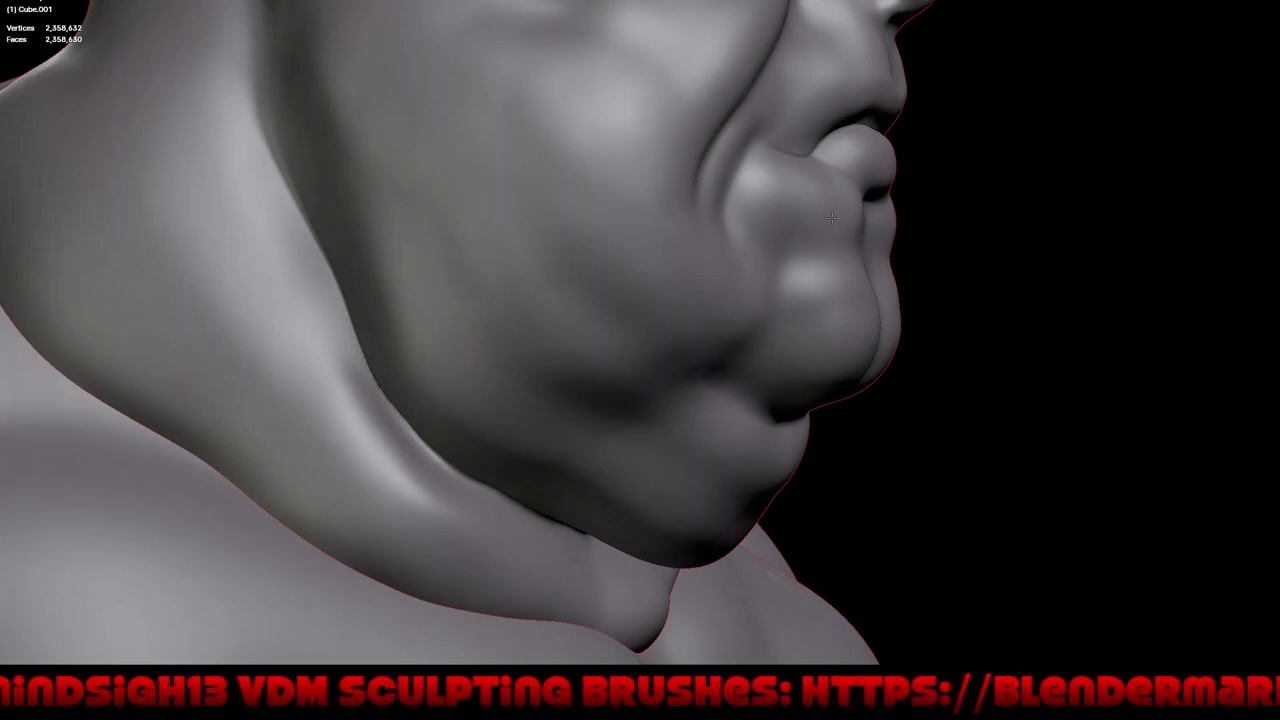
pyautogui.moveTo(849, 214); pyautogui.dragTo(753, 390, button='middle')
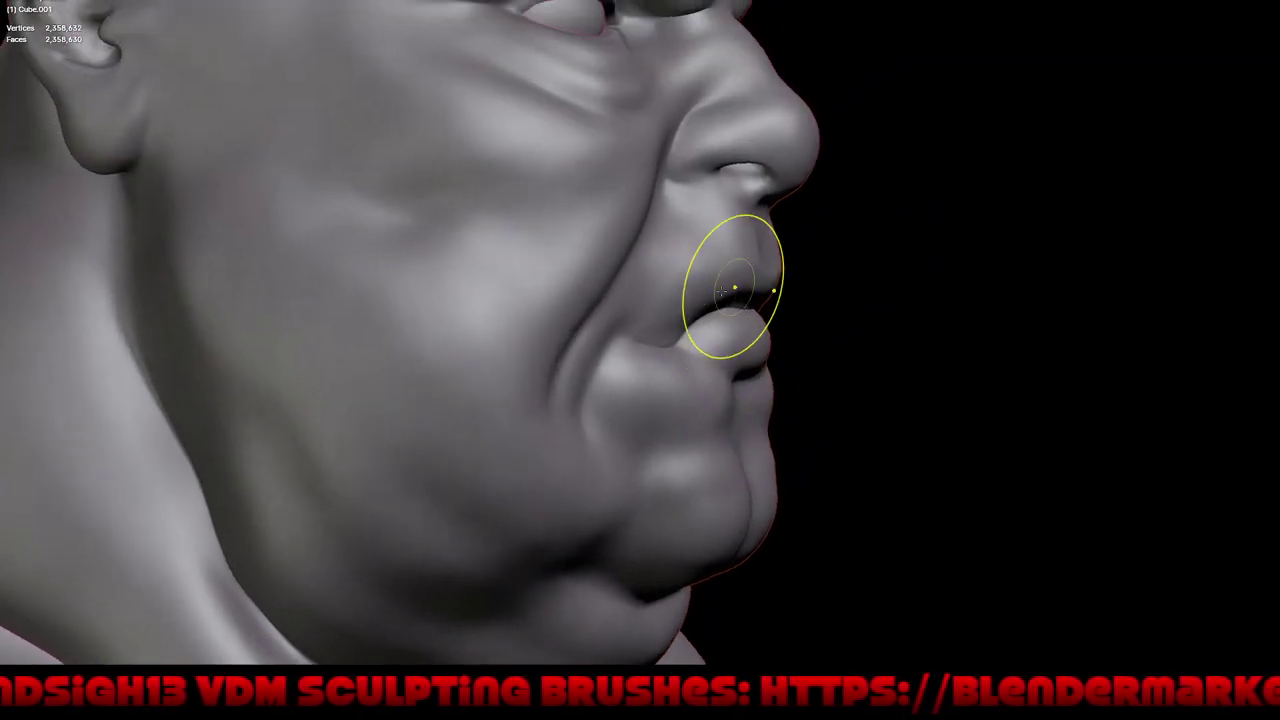
# Grab a fold into the cheek at the mouth corner
pyautogui.moveTo(734, 288); pyautogui.dragTo(571, 337, button='middle')
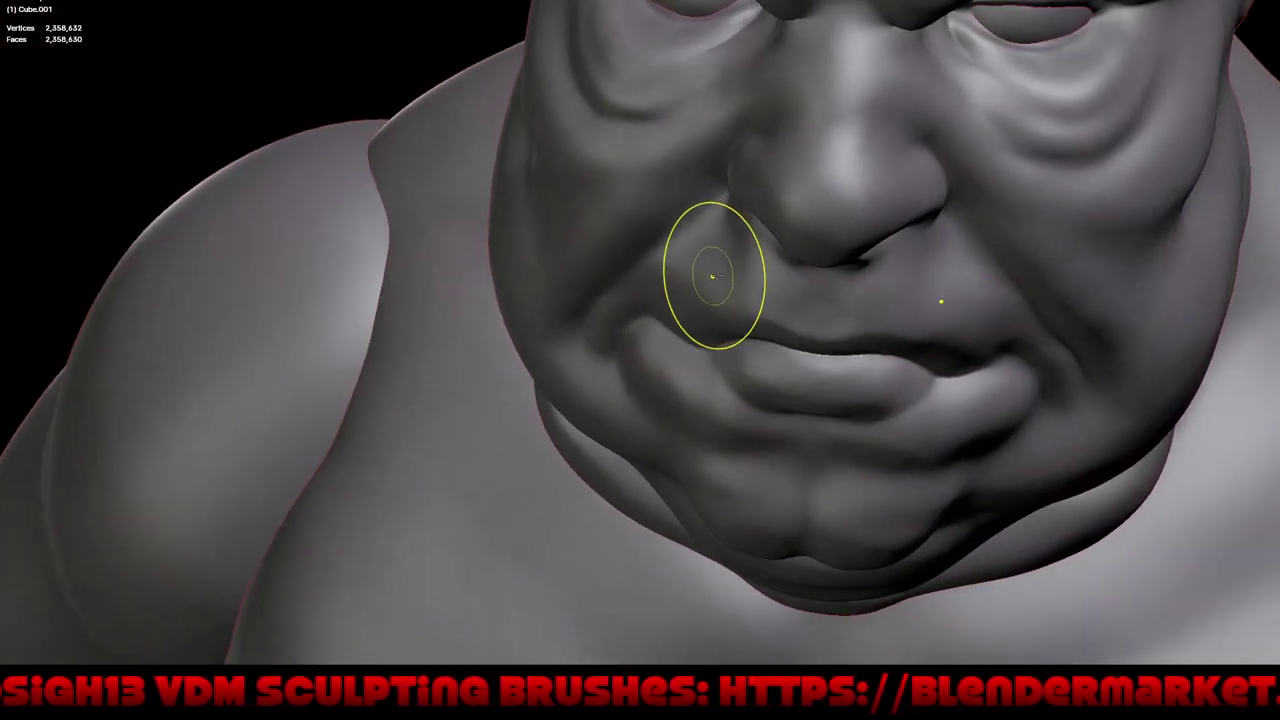
pyautogui.moveTo(700, 288); pyautogui.dragTo(750, 261, button='middle')
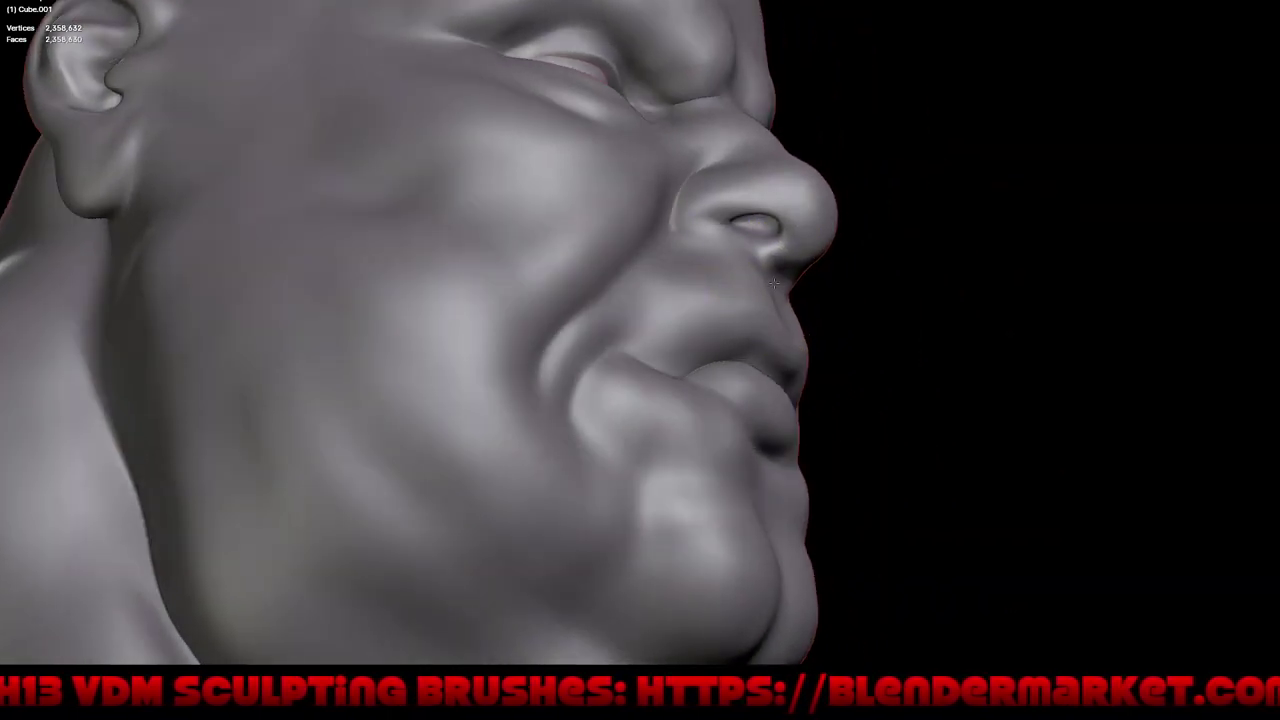
pyautogui.moveTo(774, 283)
pyautogui.mouseDown(button='middle')
pyautogui.moveTo(766, 334)
pyautogui.moveTo(720, 401)
pyautogui.moveTo(823, 343)
pyautogui.moveTo(829, 363)
pyautogui.moveTo(909, 363)
pyautogui.moveTo(884, 363)
pyautogui.moveTo(779, 427)
pyautogui.mouseUp(button='middle')
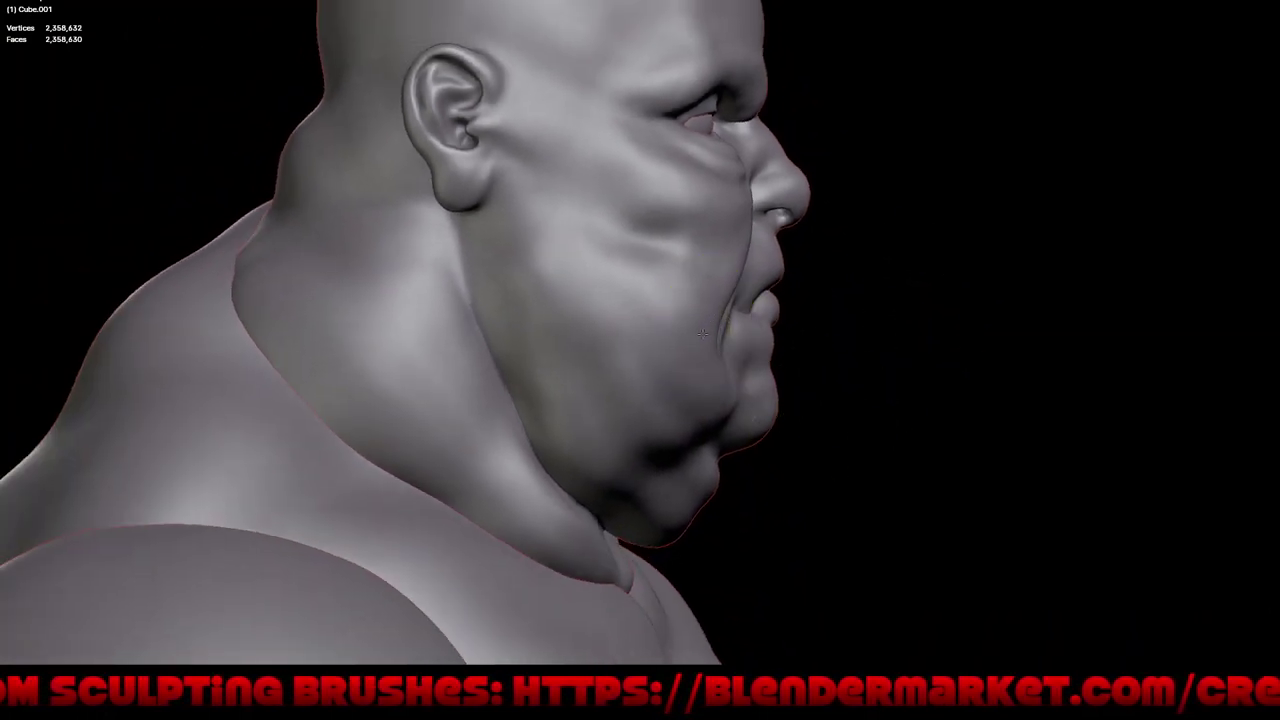
pyautogui.moveTo(724, 358); pyautogui.dragTo(780, 366, button='middle')
pyautogui.scroll(3, 780, 366)
pyautogui.moveTo(811, 297); pyautogui.dragTo(792, 289, button='middle')
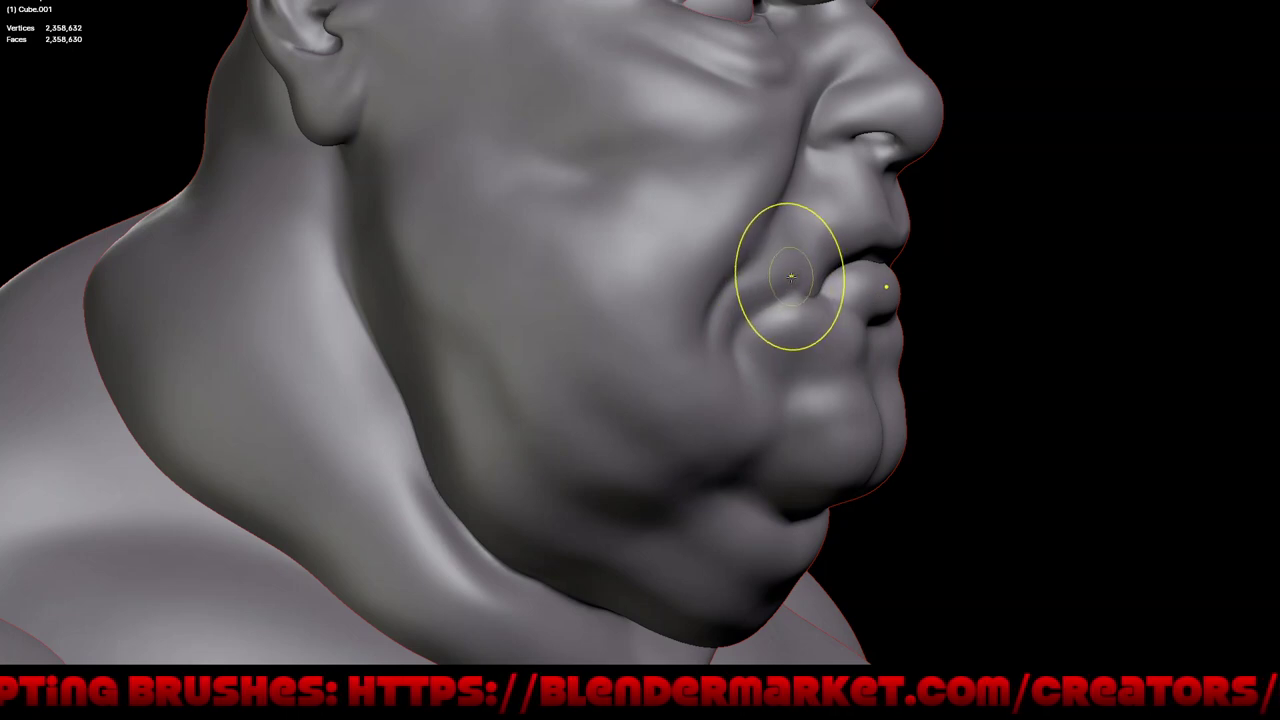
pyautogui.moveTo(742, 318)
pyautogui.mouseDown()
pyautogui.moveTo(748, 338)
pyautogui.moveTo(786, 286)
pyautogui.mouseUp()
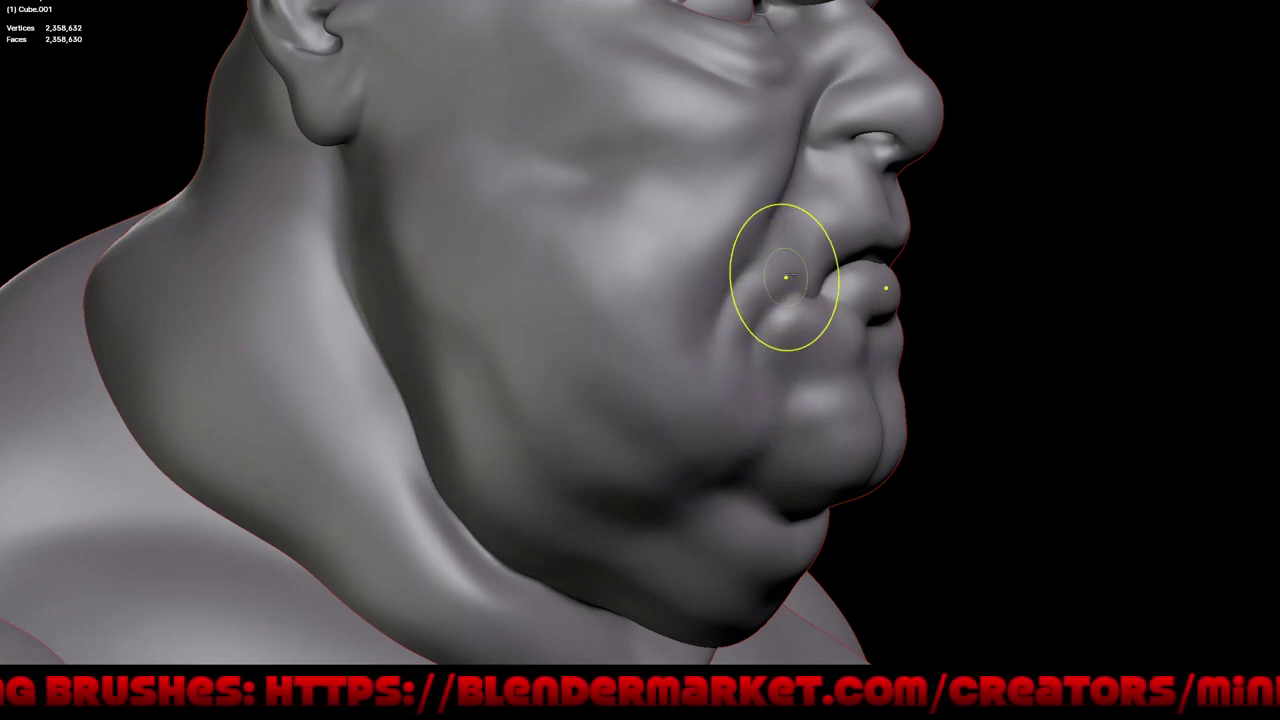
# Orbit and zoom to review the reshaped mouth and jowls from several angles
pyautogui.scroll(-5, 688, 403)
pyautogui.moveTo(1000, 450); pyautogui.dragTo(808, 485, button='middle')
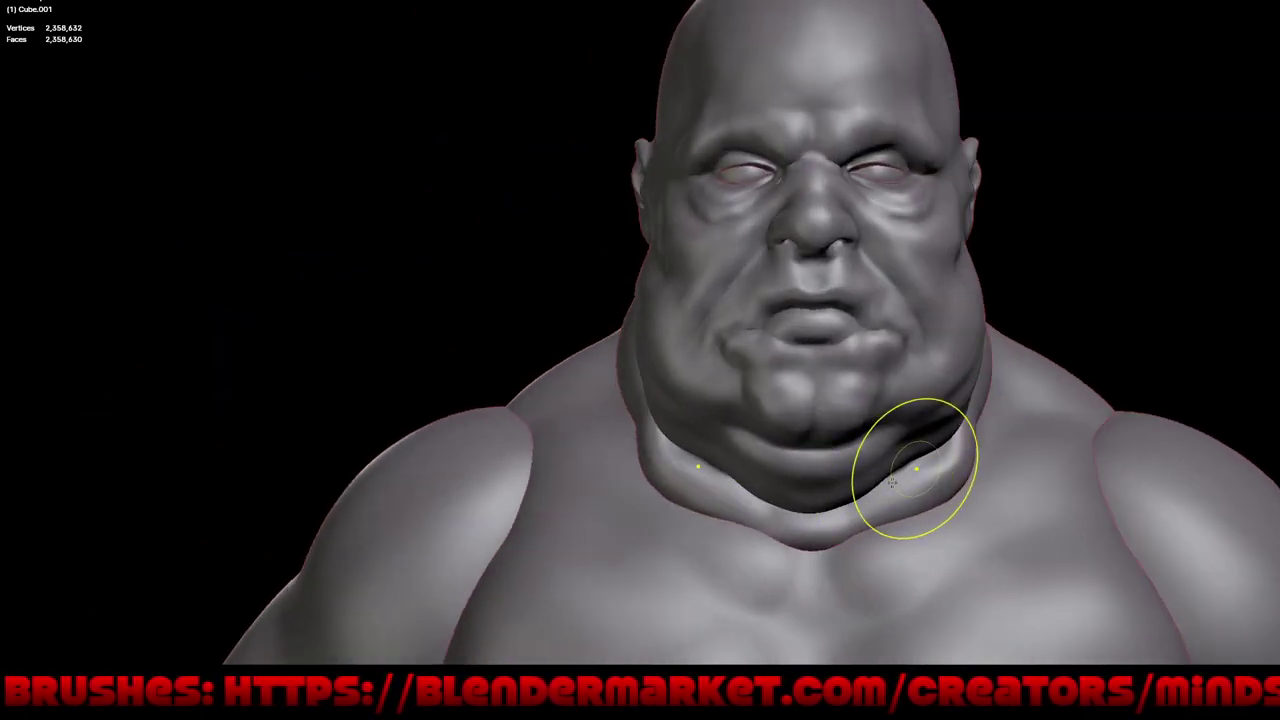
pyautogui.scroll(3, 809, 485)
pyautogui.scroll(3, 700, 400)
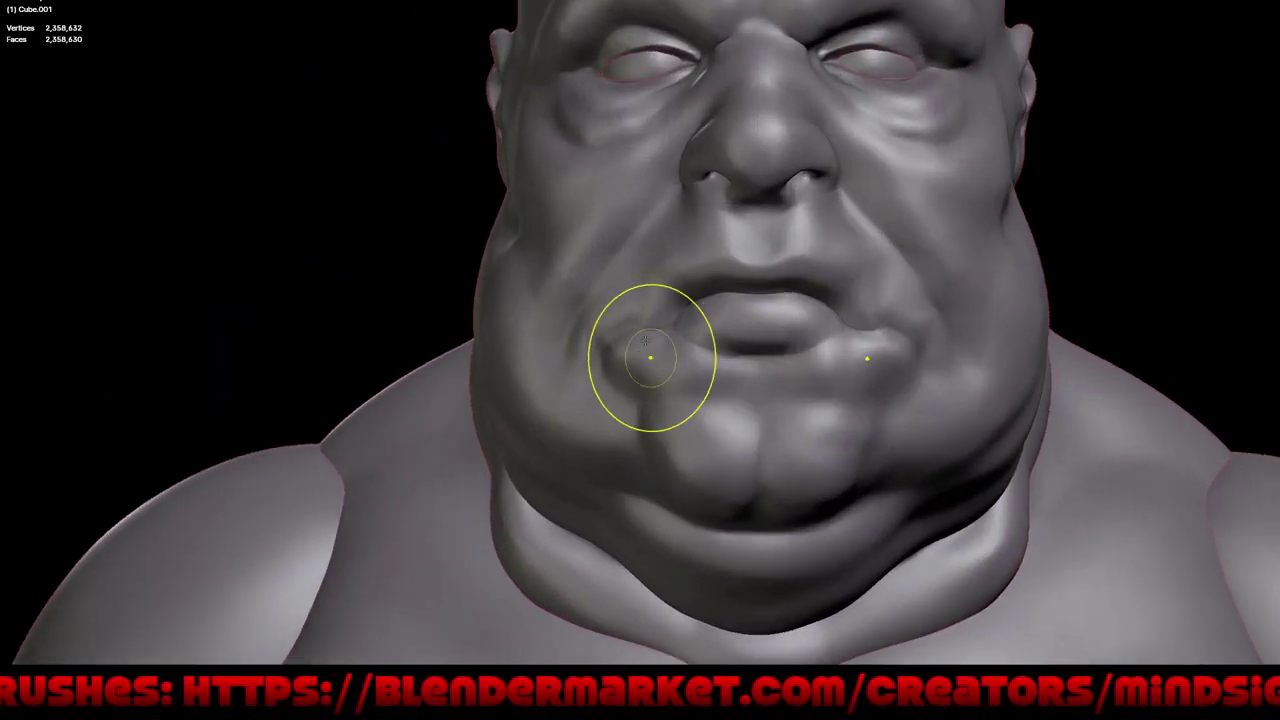
pyautogui.scroll(3, 661, 263)
pyautogui.scroll(2, 661, 263)
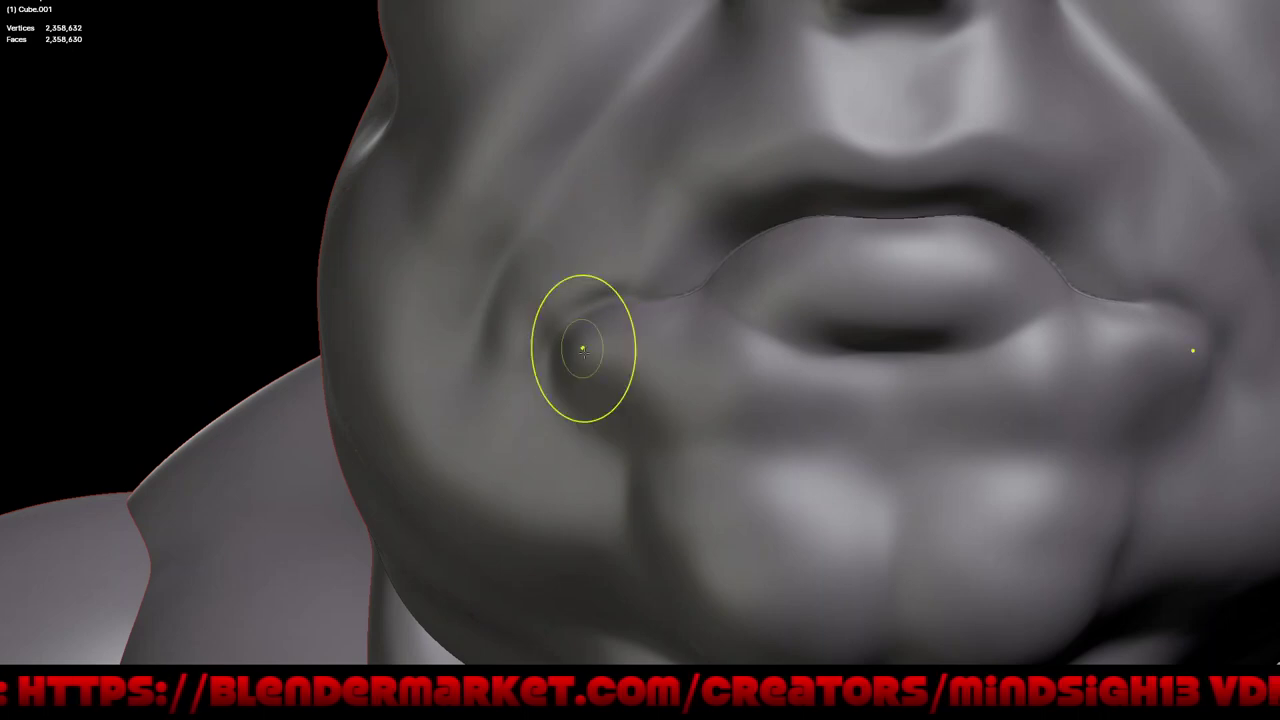
pyautogui.scroll(-3, 656, 346)
pyautogui.scroll(-4, 620, 400)
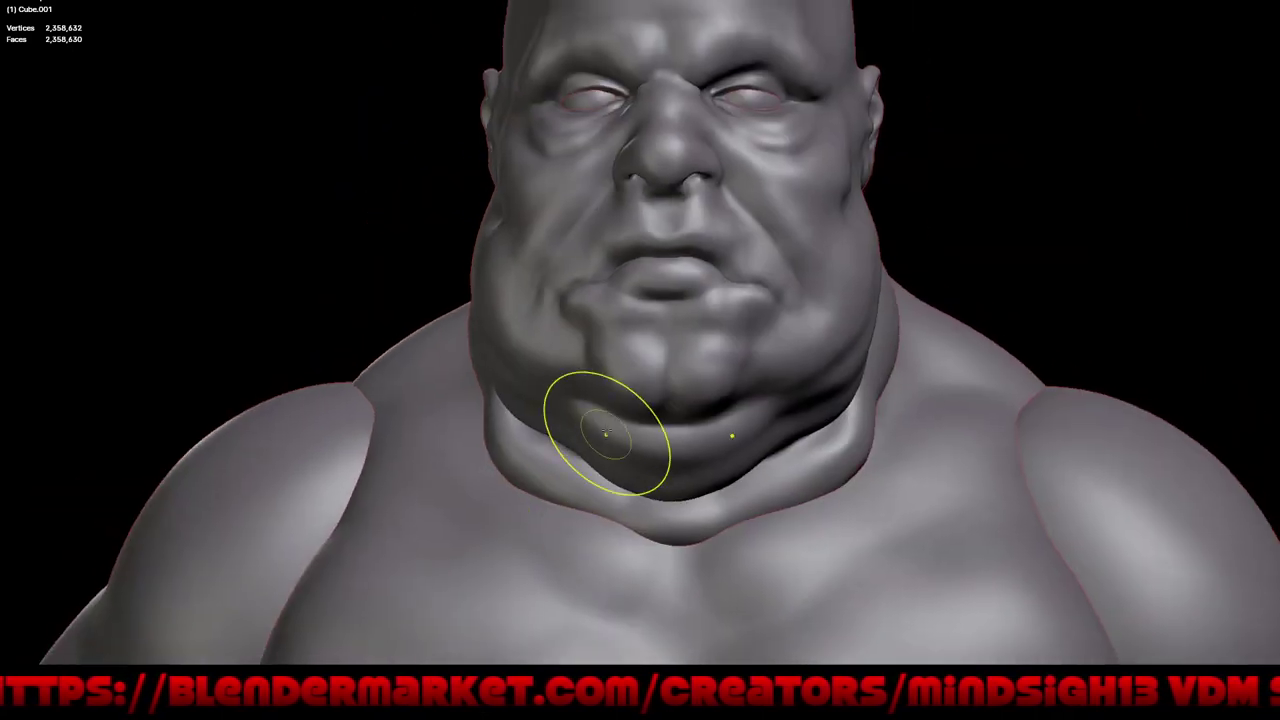
pyautogui.scroll(-1, 606, 429)
pyautogui.moveTo(725, 474); pyautogui.dragTo(727, 554, button='middle')
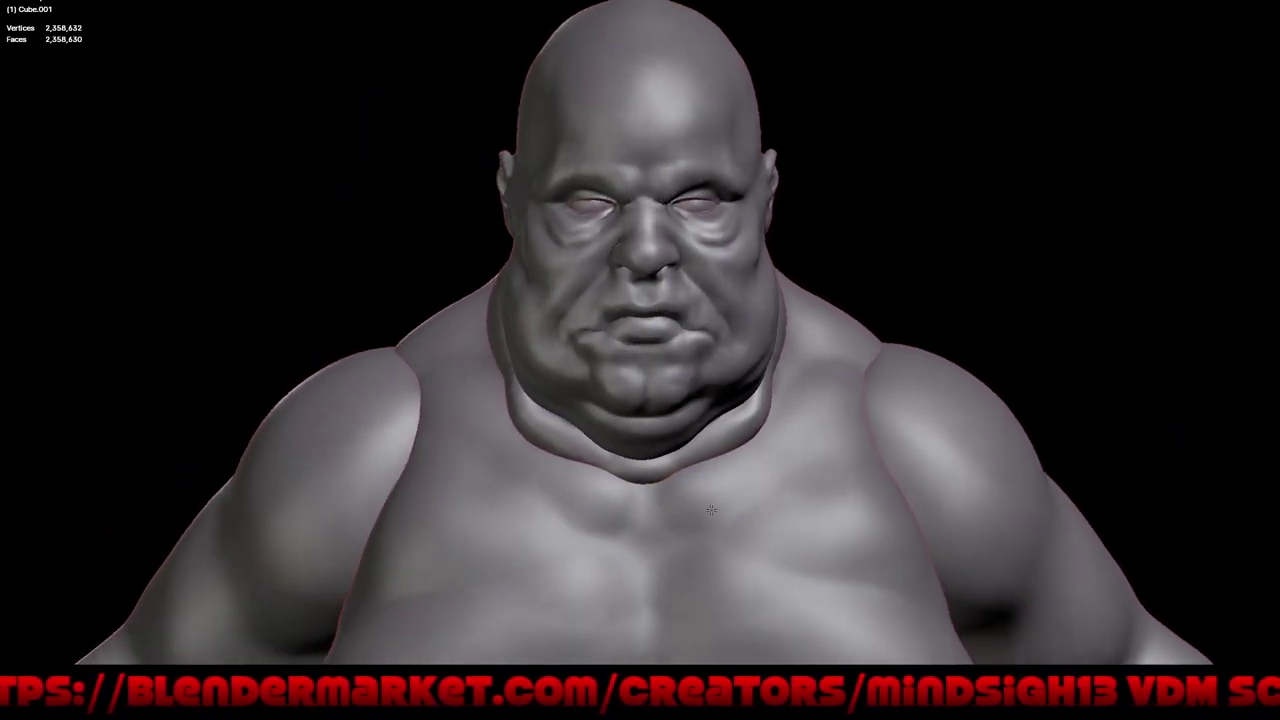
pyautogui.moveTo(814, 330)
pyautogui.mouseDown(button='middle')
pyautogui.moveTo(827, 269)
pyautogui.moveTo(813, 423)
pyautogui.mouseUp(button='middle')
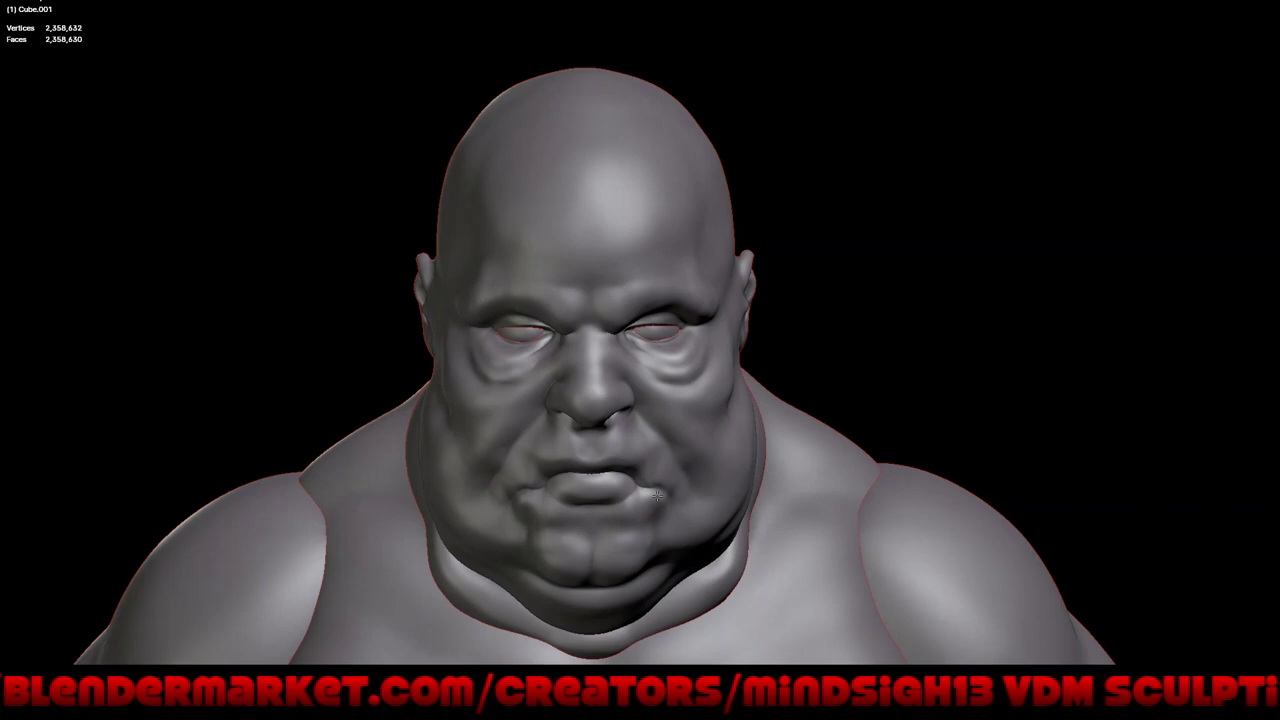
# Orbit and zoom around the face to check the mouth from profile, three-quarter and front
pyautogui.moveTo(655, 520)
pyautogui.mouseDown(button='middle')
pyautogui.moveTo(634, 509)
pyautogui.moveTo(680, 458)
pyautogui.mouseUp(button='middle')
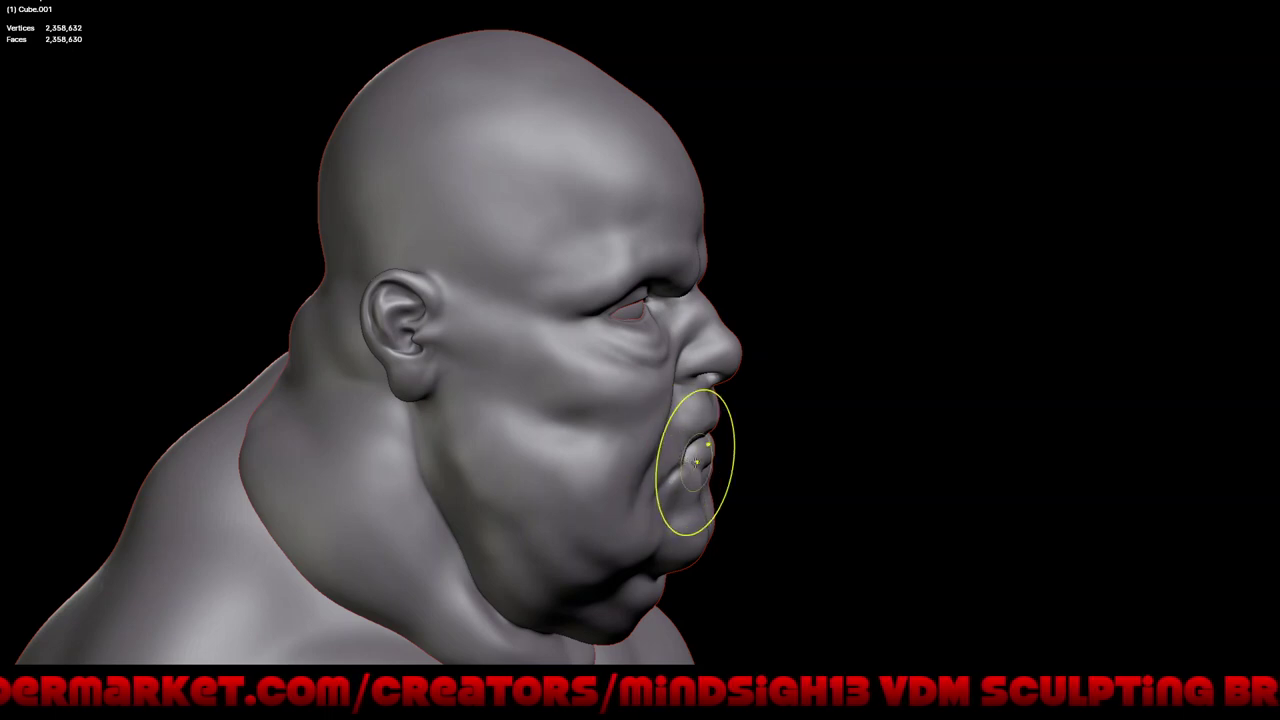
pyautogui.moveTo(655, 403); pyautogui.dragTo(670, 380, button='middle')
pyautogui.scroll(2, 686, 346)
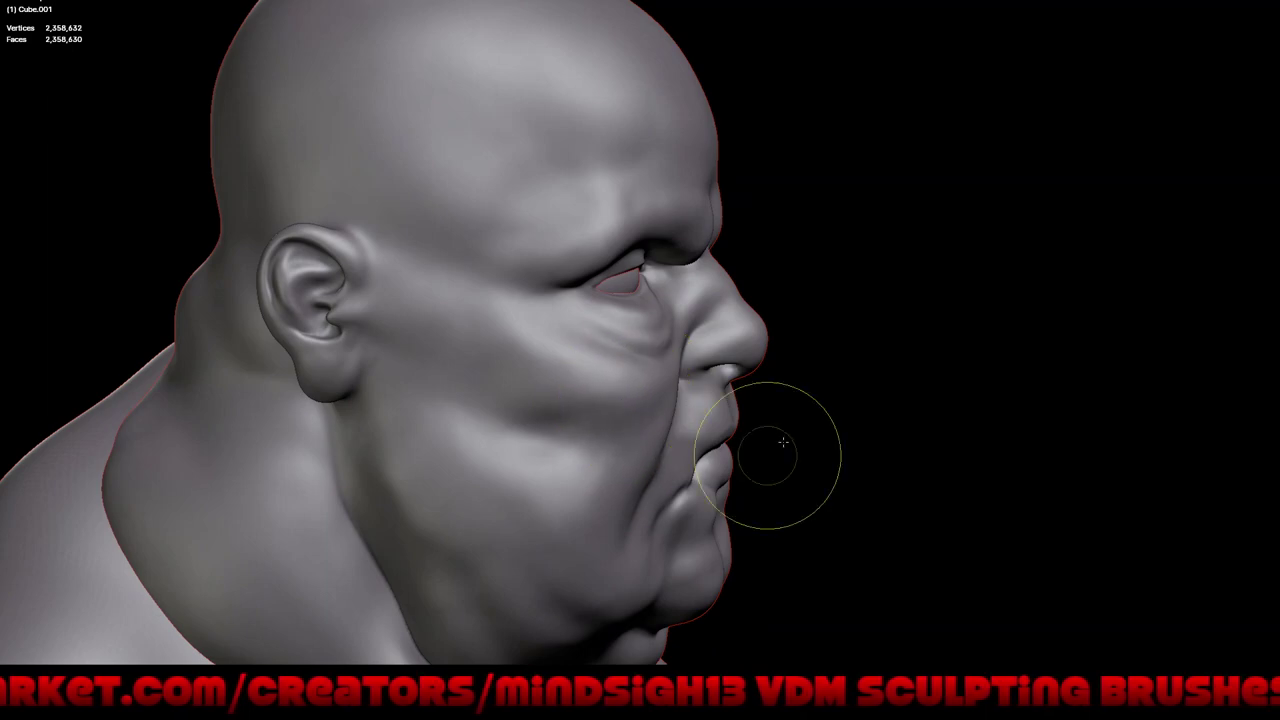
pyautogui.moveTo(783, 442); pyautogui.dragTo(641, 474, button='middle')
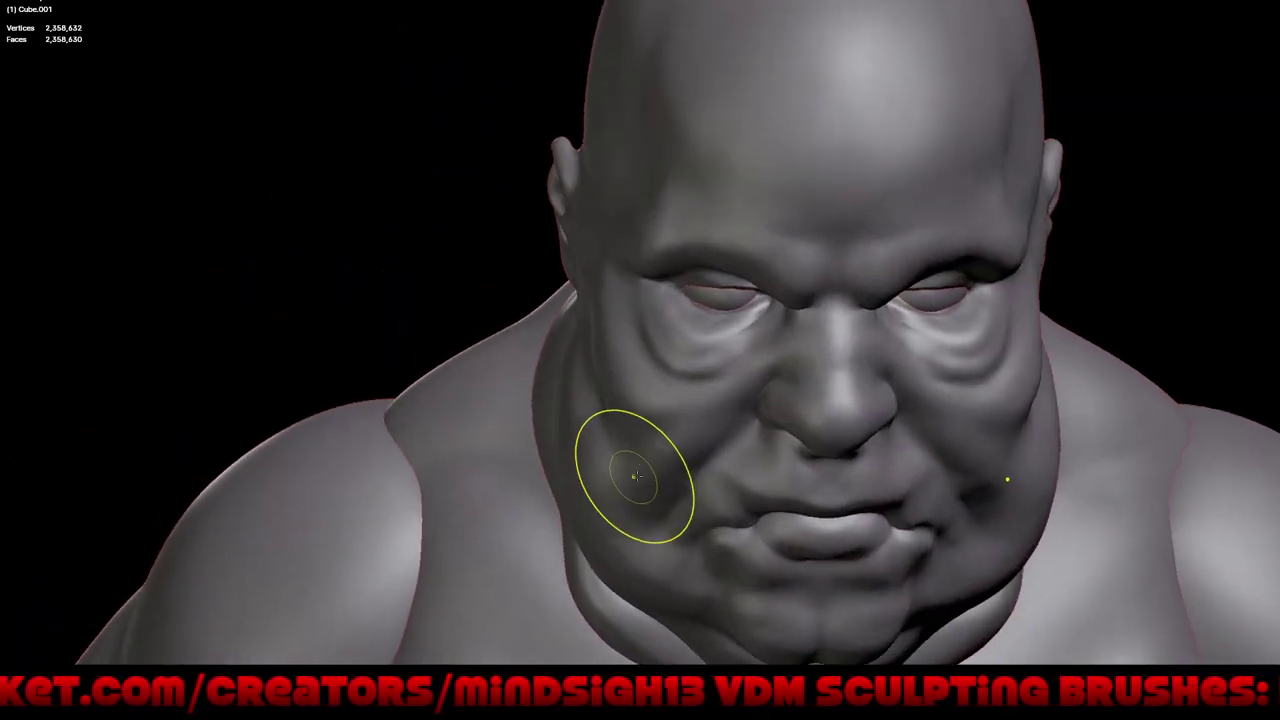
pyautogui.moveTo(609, 485); pyautogui.dragTo(500, 414, button='middle')
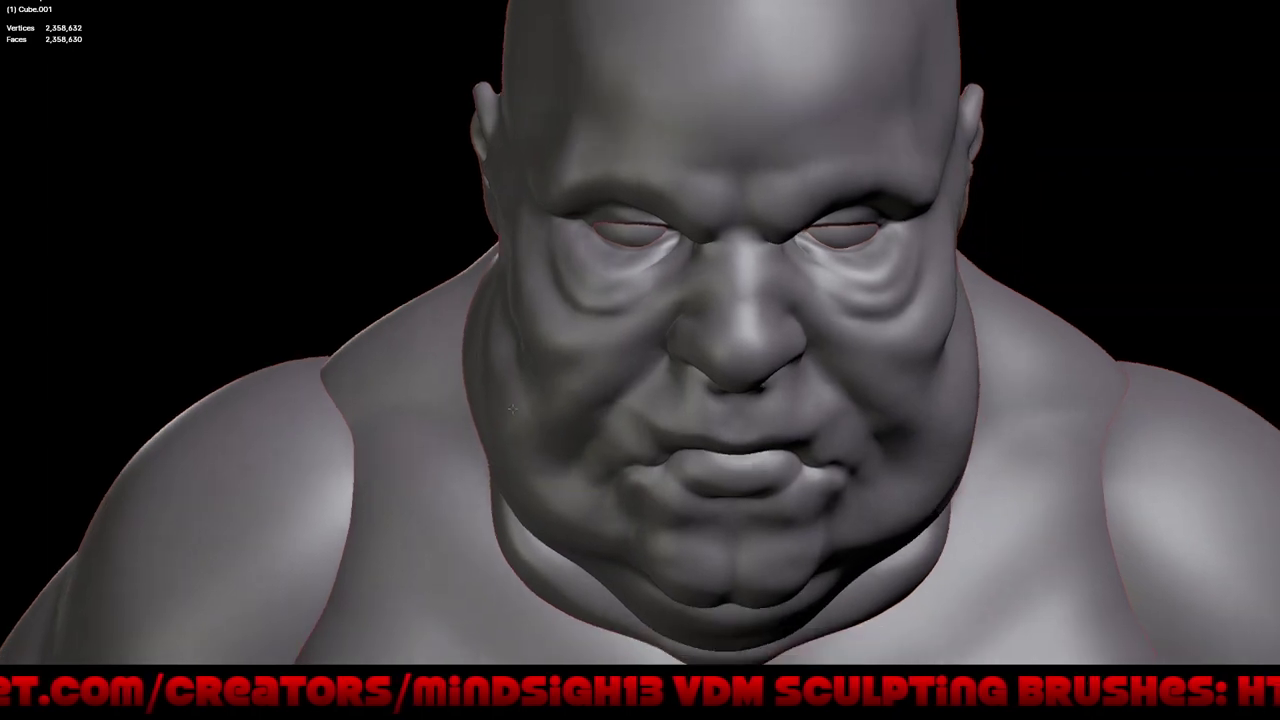
pyautogui.scroll(2, 500, 414)
pyautogui.scroll(4, 593, 304)
pyautogui.scroll(1, 593, 304)
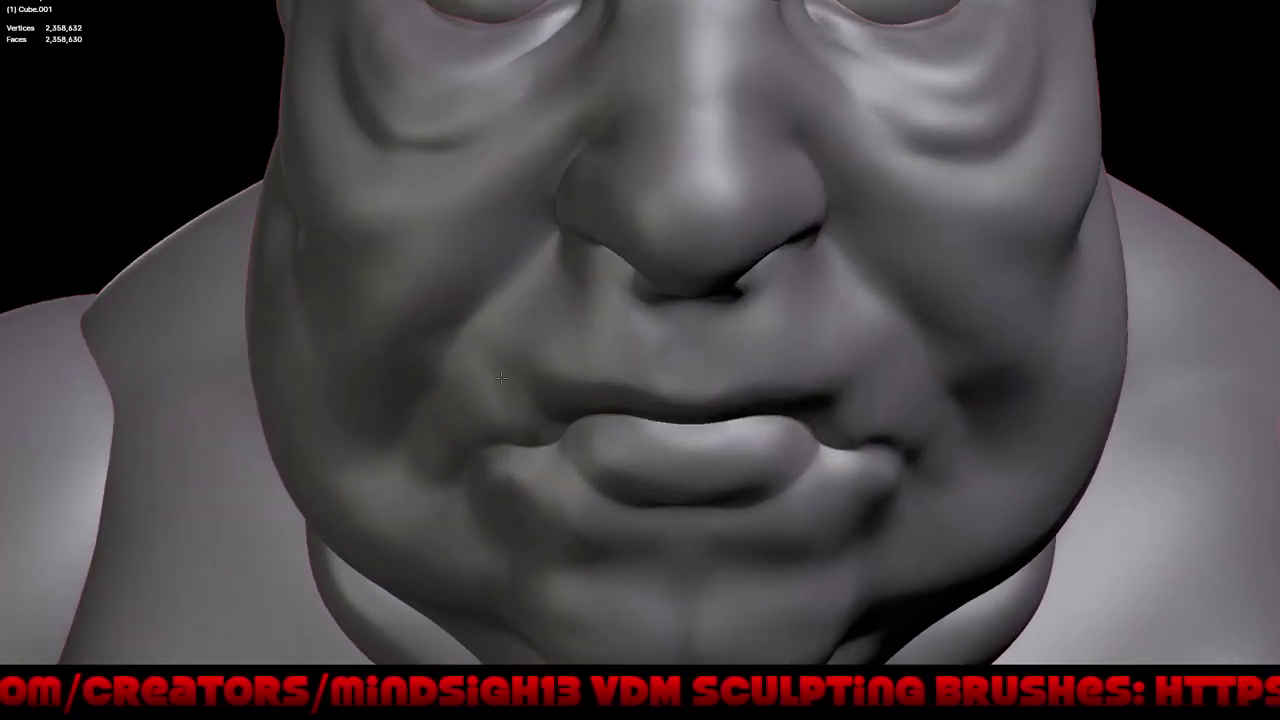
pyautogui.moveTo(578, 448)
pyautogui.mouseDown(button='middle')
pyautogui.moveTo(530, 410)
pyautogui.moveTo(543, 390)
pyautogui.mouseUp(button='middle')
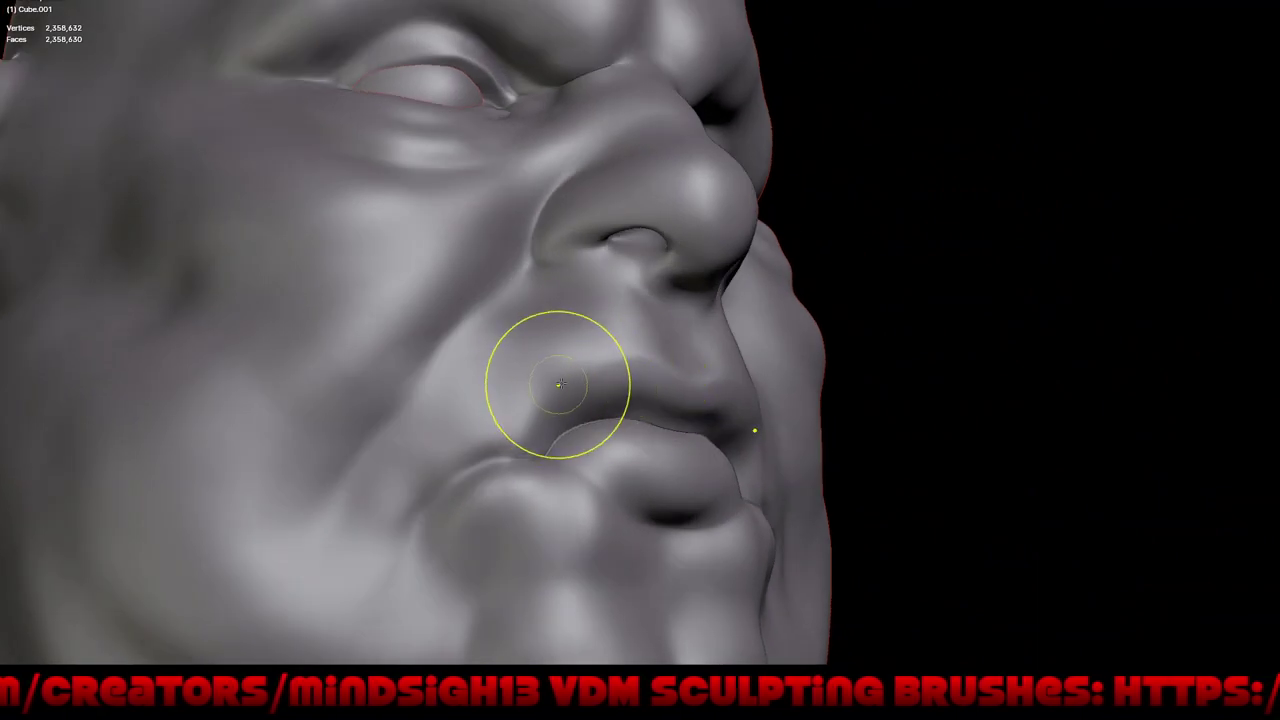
pyautogui.moveTo(605, 449)
pyautogui.mouseDown(button='middle')
pyautogui.moveTo(671, 449)
pyautogui.moveTo(627, 477)
pyautogui.mouseUp(button='middle')
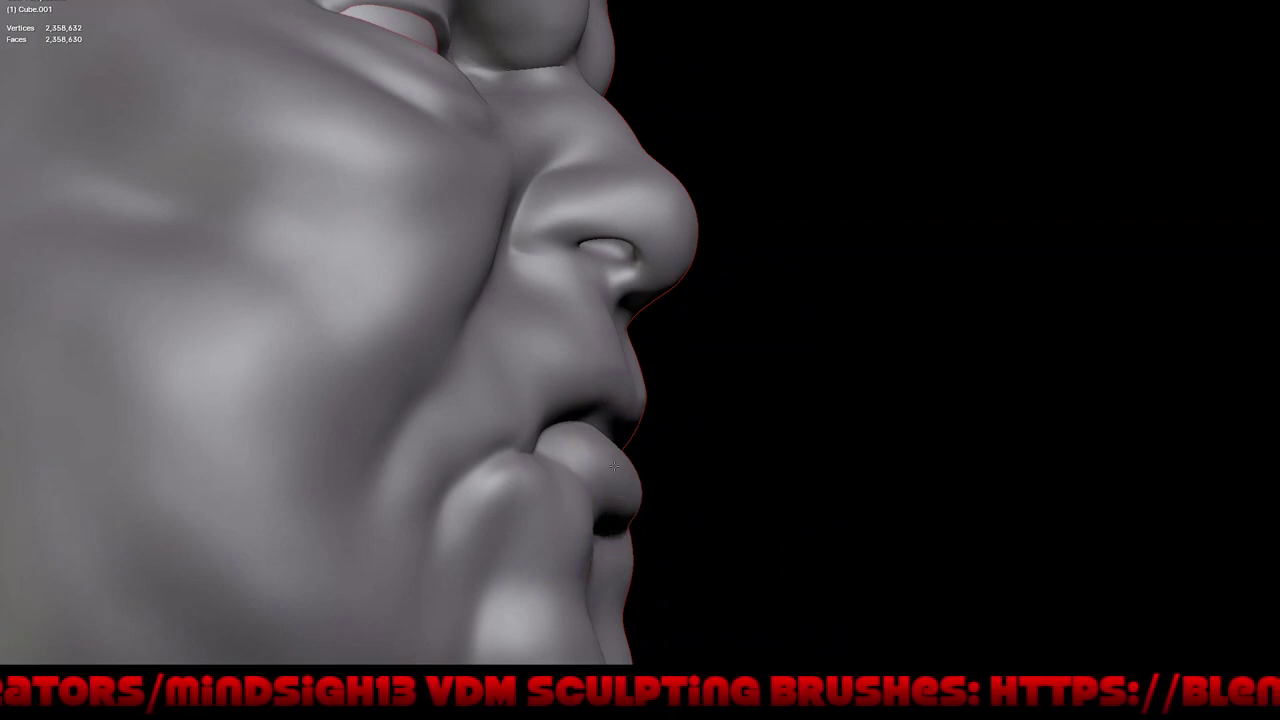
pyautogui.moveTo(722, 460); pyautogui.dragTo(658, 362, button='middle')
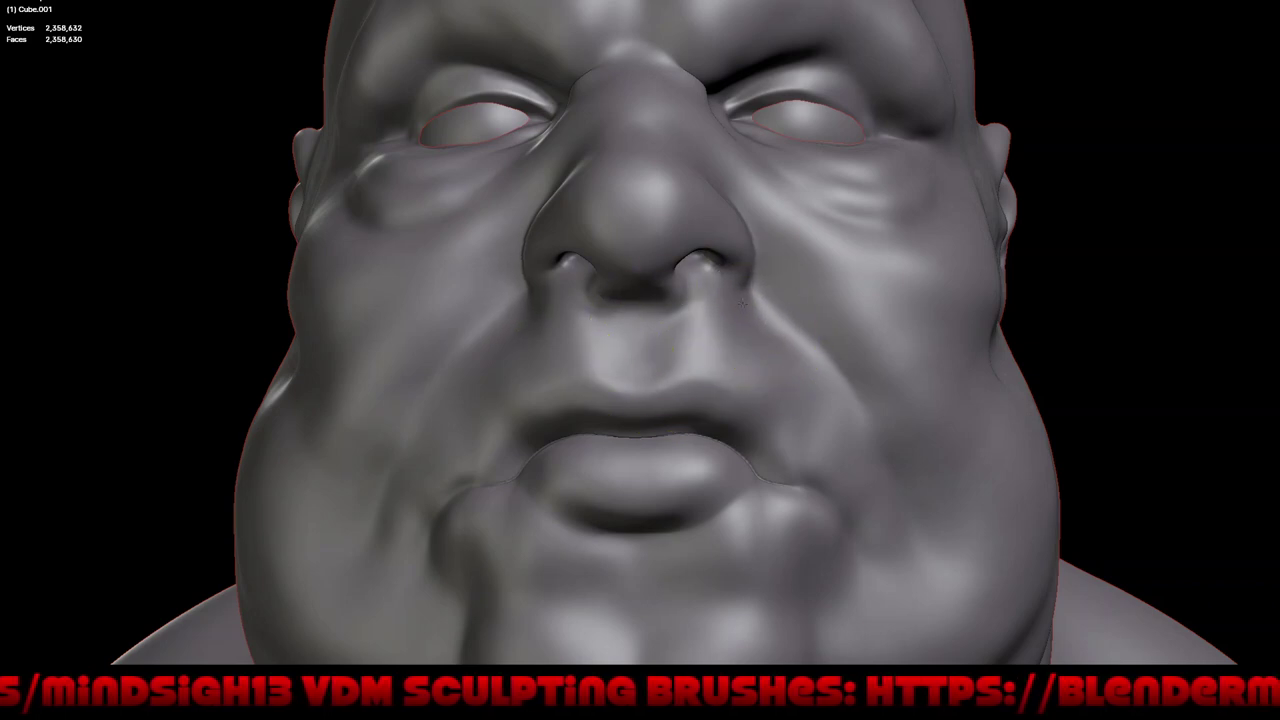
# Stamp the dollar-sign VDM brush onto the lower belly and view the torso from below
pyautogui.scroll(-5, 675, 373)
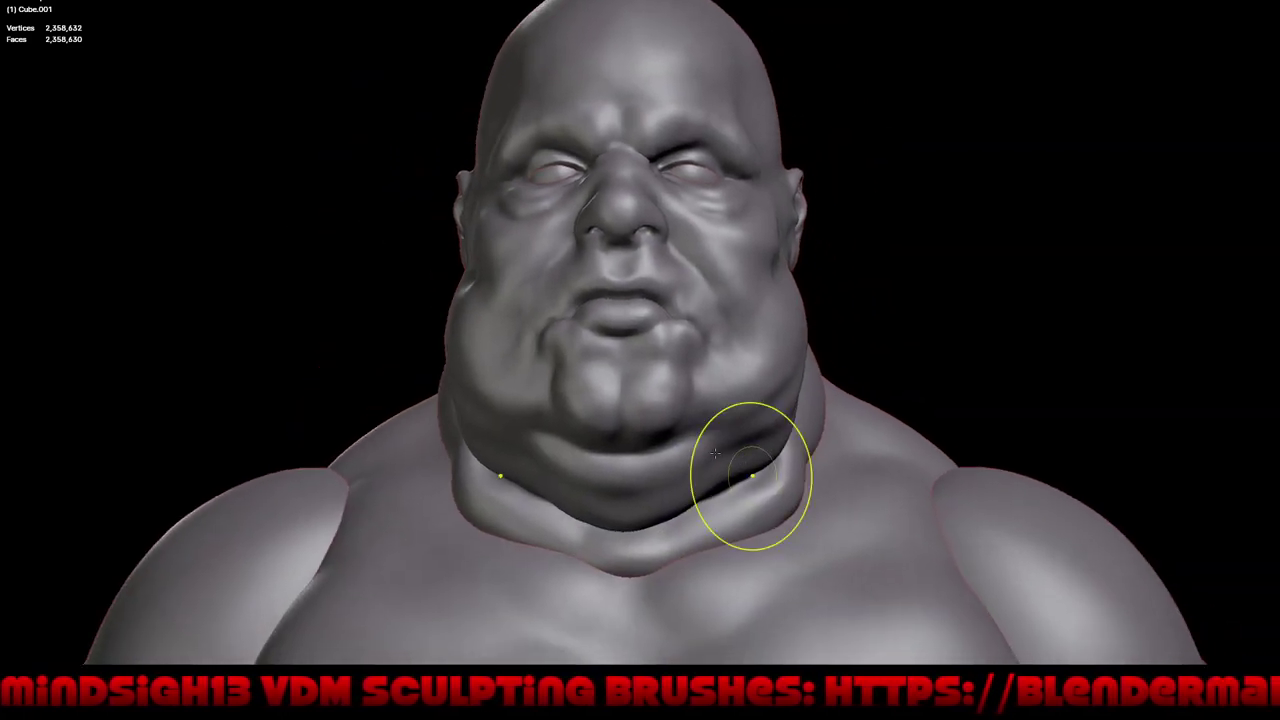
pyautogui.scroll(-1, 700, 450)
pyautogui.moveTo(645, 625); pyautogui.dragTo(743, 543)
pyautogui.moveTo(743, 543)
pyautogui.mouseDown(button='middle')
pyautogui.moveTo(683, 459)
pyautogui.moveTo(783, 483)
pyautogui.moveTo(814, 398)
pyautogui.moveTo(829, 437)
pyautogui.moveTo(816, 426)
pyautogui.moveTo(786, 473)
pyautogui.moveTo(760, 483)
pyautogui.moveTo(748, 465)
pyautogui.mouseUp(button='middle')
pyautogui.scroll(-2, 683, 459)
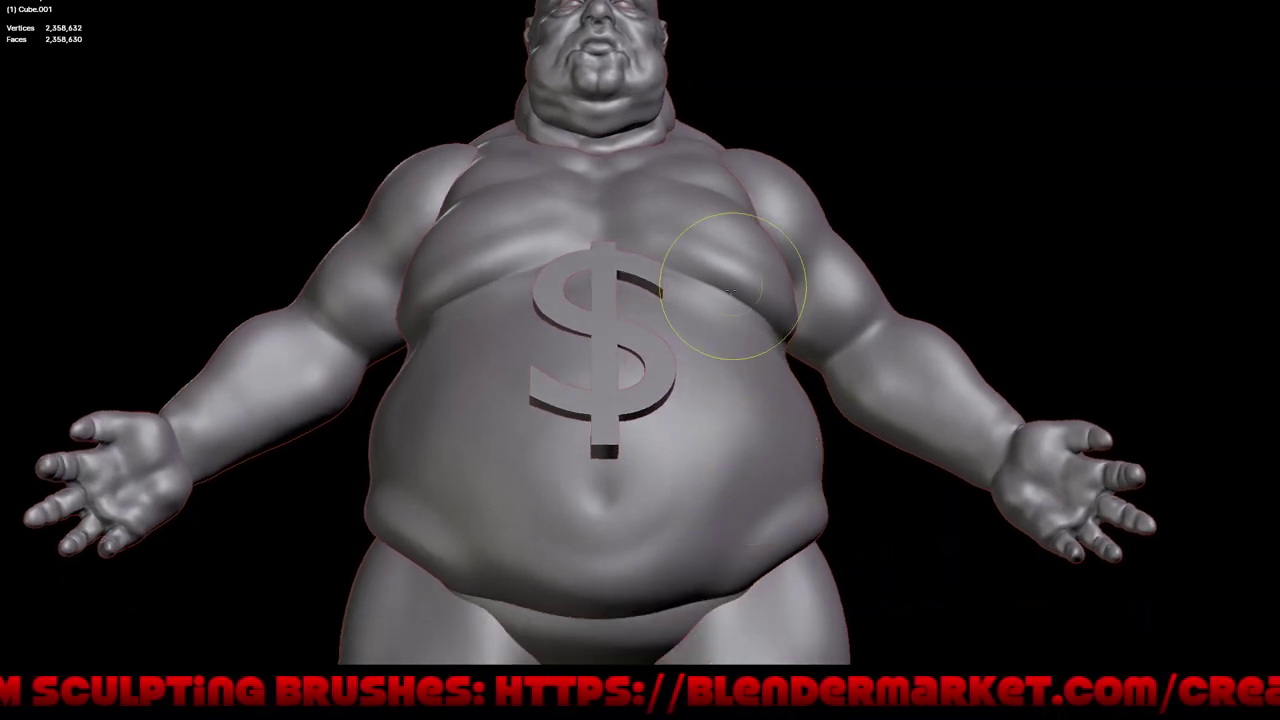
pyautogui.moveTo(732, 287)
pyautogui.mouseDown(button='middle')
pyautogui.moveTo(786, 378)
pyautogui.moveTo(723, 386)
pyautogui.moveTo(786, 380)
pyautogui.moveTo(714, 337)
pyautogui.mouseUp(button='middle')
pyautogui.scroll(2, 571, 217)
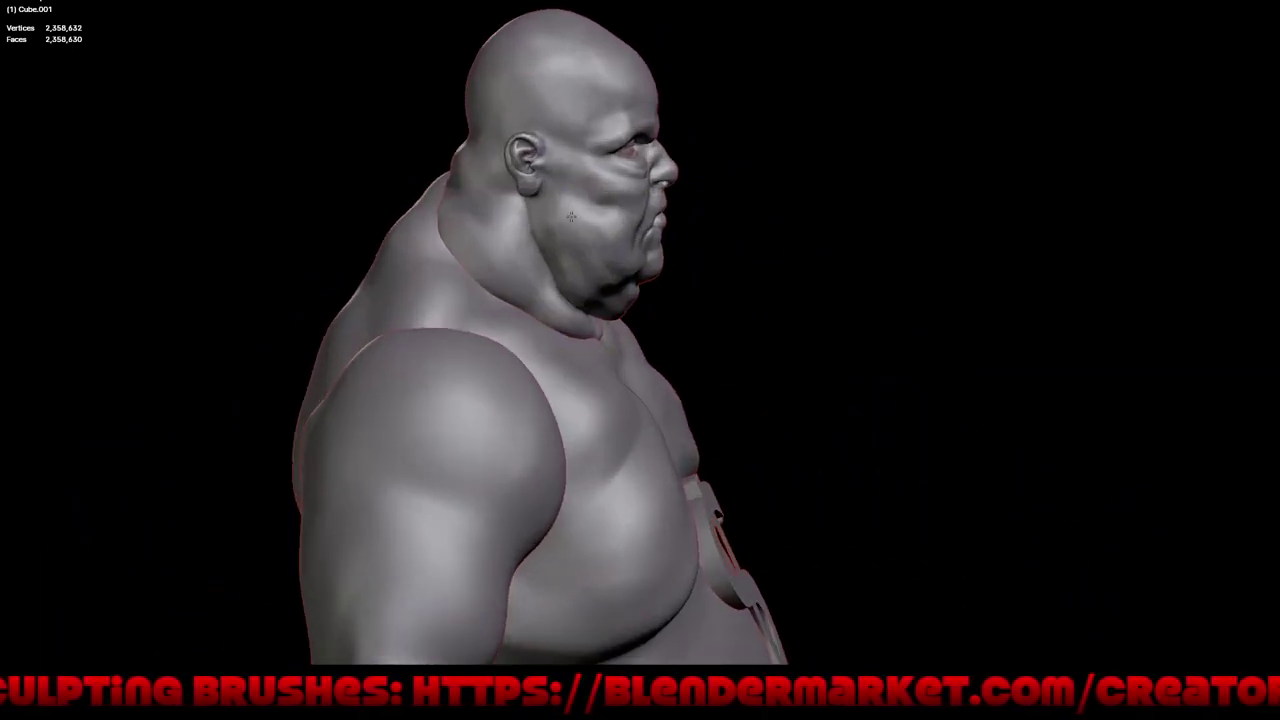
pyautogui.scroll(3, 571, 217)
pyautogui.scroll(2, 540, 200)
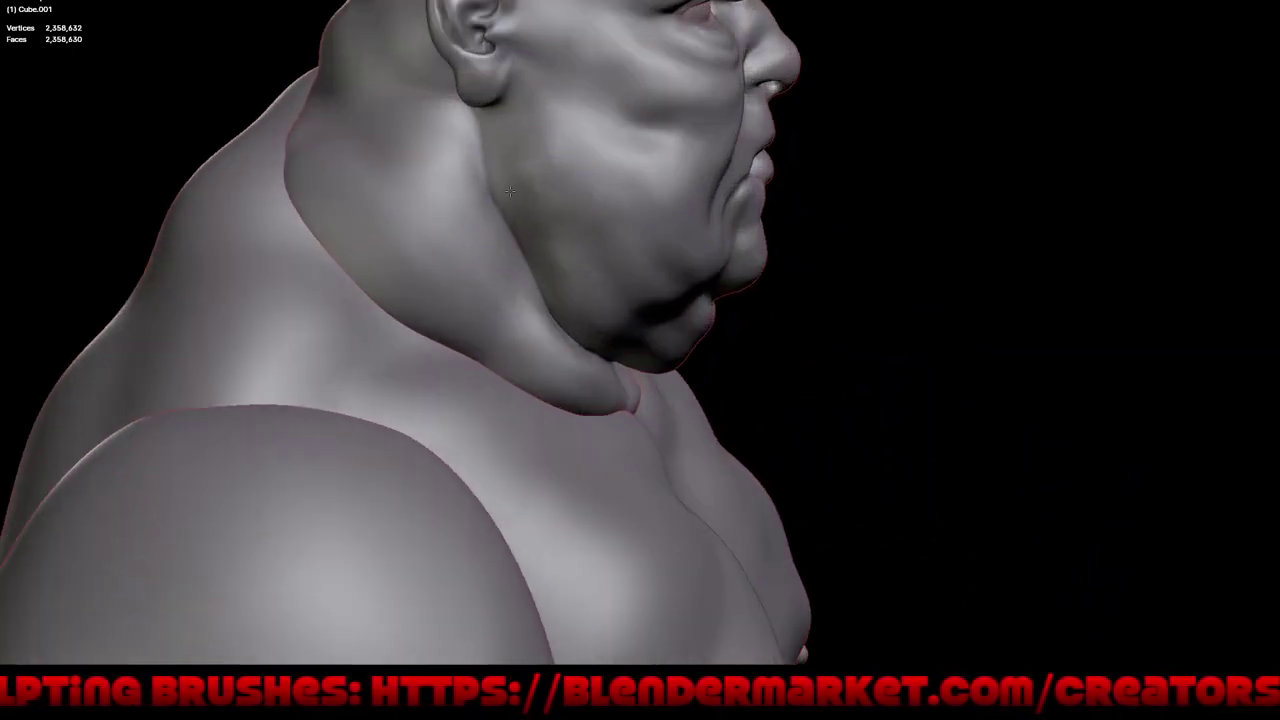
pyautogui.moveTo(537, 273); pyautogui.dragTo(581, 174, button='middle')
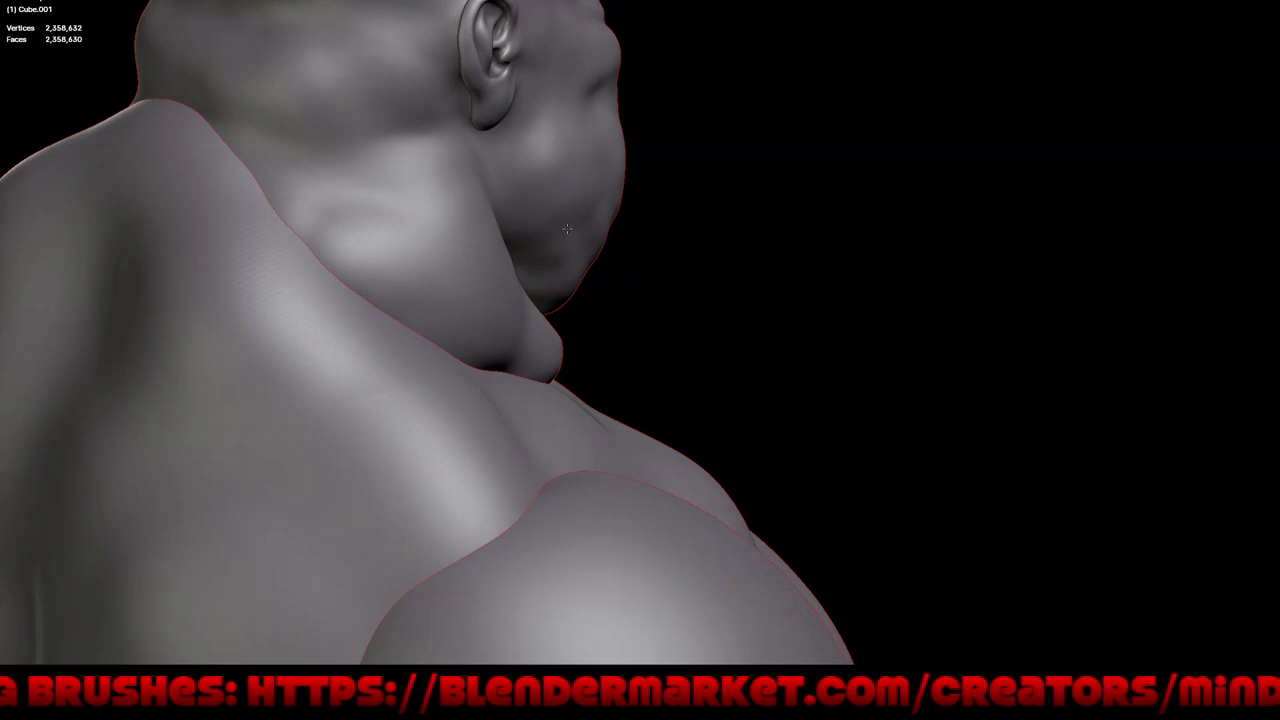
pyautogui.moveTo(783, 229); pyautogui.dragTo(583, 209, button='middle')
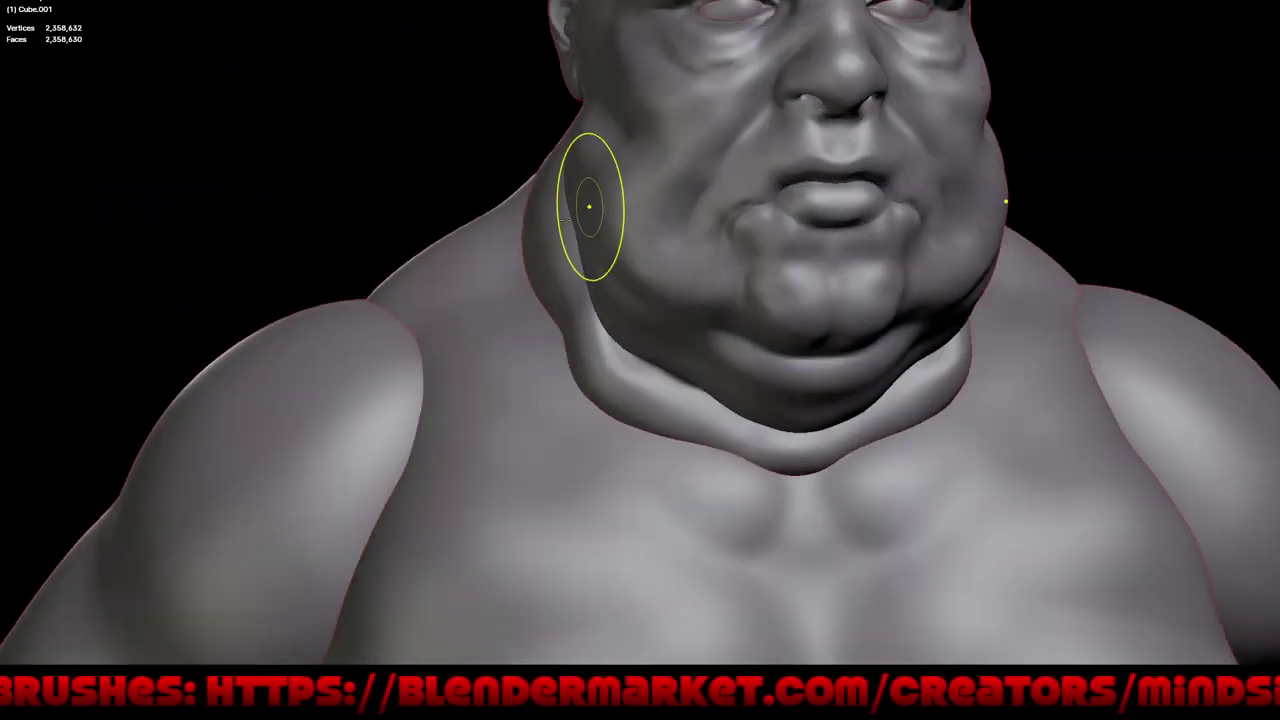
pyautogui.scroll(-3, 584, 397)
pyautogui.moveTo(584, 397)
pyautogui.mouseDown(button='middle')
pyautogui.moveTo(755, 379)
pyautogui.moveTo(822, 345)
pyautogui.mouseUp(button='middle')
pyautogui.scroll(4, 760, 168)
pyautogui.moveTo(760, 168); pyautogui.dragTo(671, 120, button='middle')
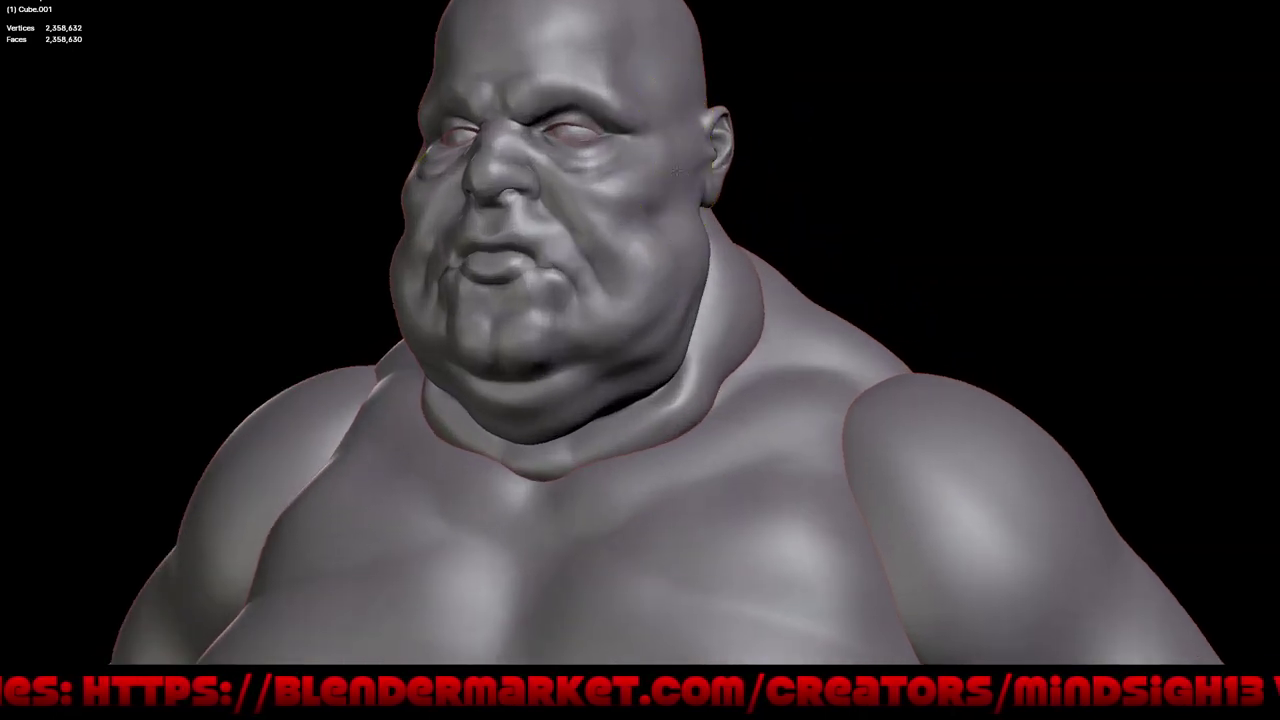
pyautogui.moveTo(675, 213); pyautogui.dragTo(688, 158, button='middle')
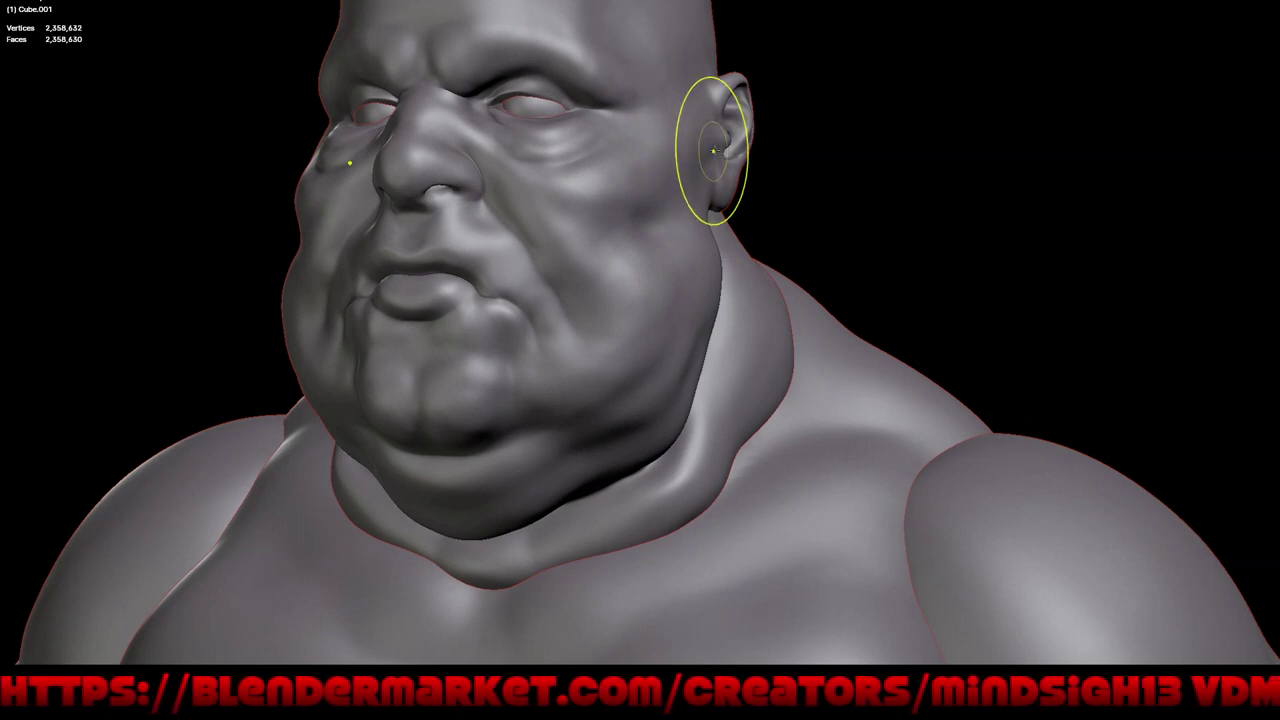
pyautogui.moveTo(673, 195); pyautogui.dragTo(726, 285, button='middle')
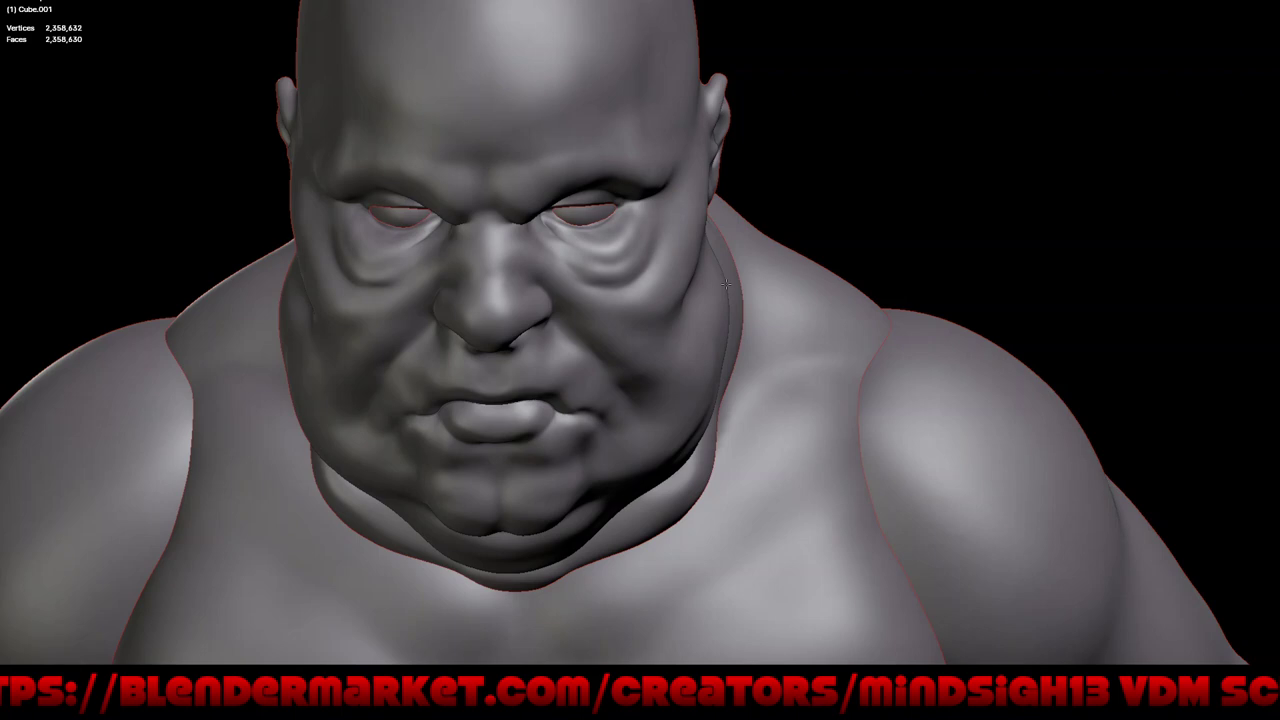
pyautogui.moveTo(709, 329)
pyautogui.mouseDown(button='middle')
pyautogui.moveTo(390, 342)
pyautogui.moveTo(363, 409)
pyautogui.moveTo(386, 409)
pyautogui.mouseUp(button='middle')
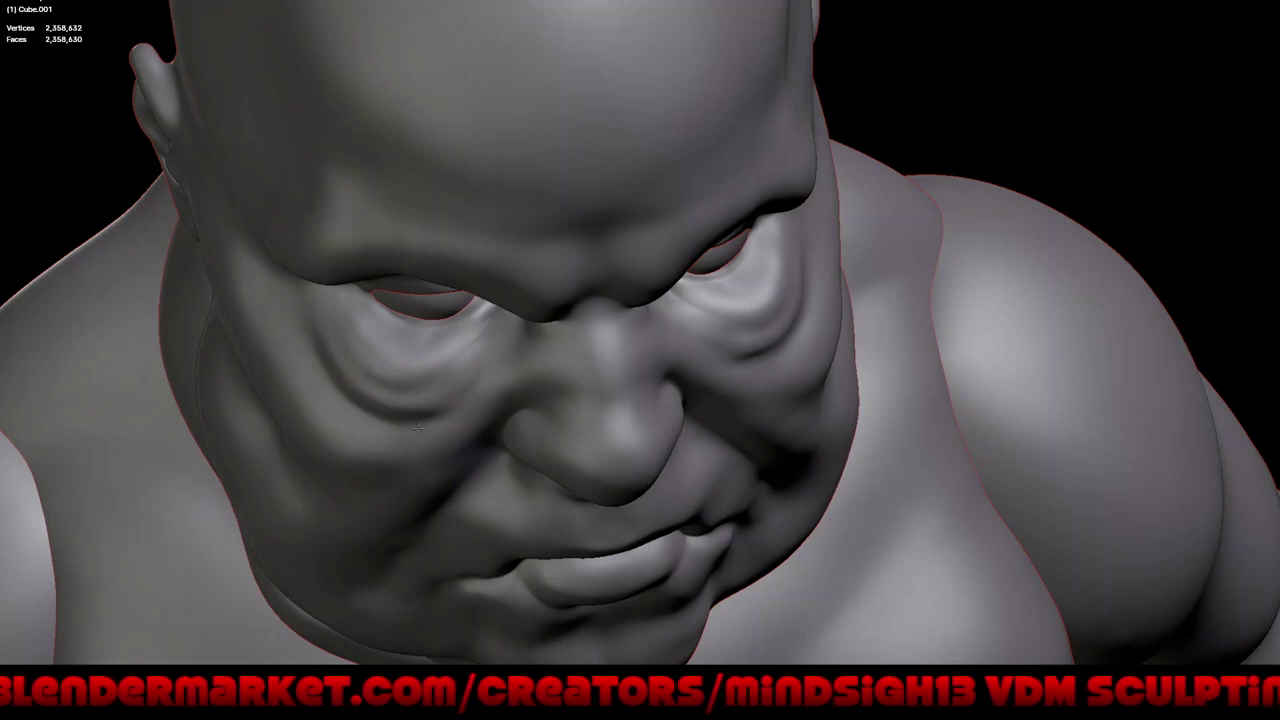
pyautogui.moveTo(418, 466); pyautogui.dragTo(608, 280, button='middle')
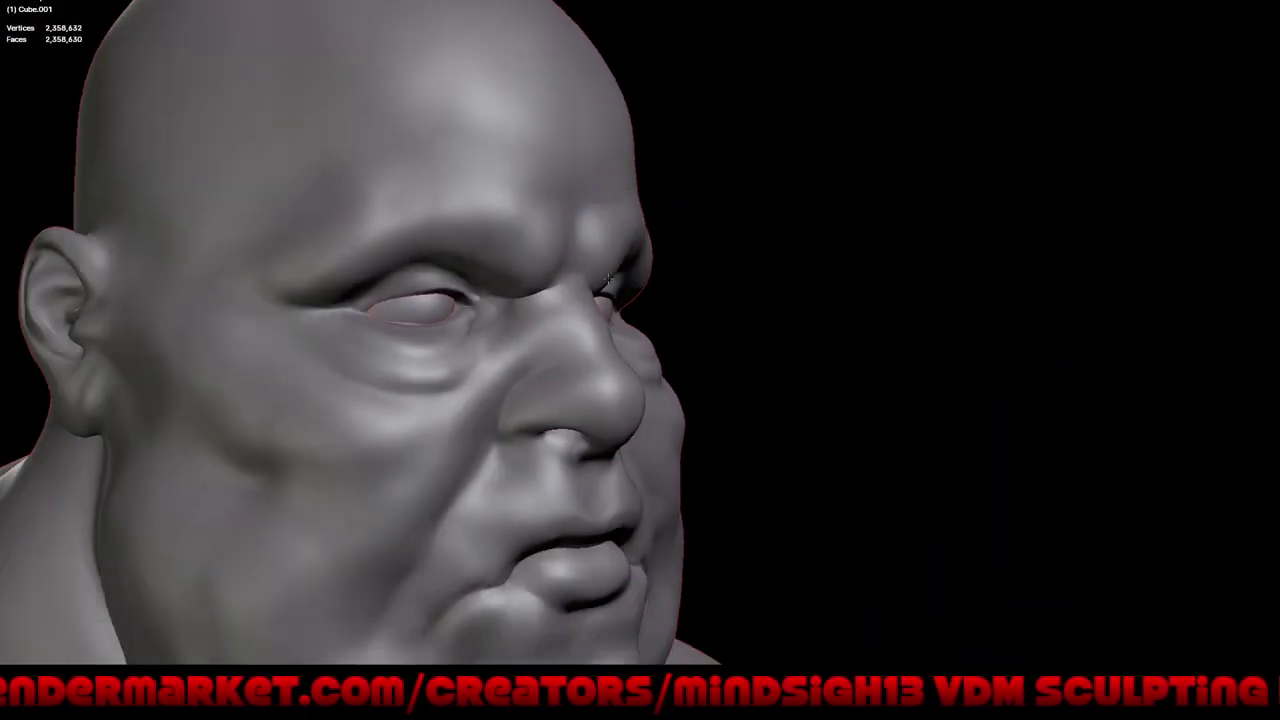
pyautogui.scroll(-5, 608, 280)
pyautogui.moveTo(829, 400)
pyautogui.mouseDown(button='middle')
pyautogui.moveTo(793, 387)
pyautogui.moveTo(851, 337)
pyautogui.moveTo(829, 300)
pyautogui.moveTo(627, 219)
pyautogui.moveTo(645, 210)
pyautogui.mouseUp(button='middle')
pyautogui.scroll(2, 659, 203)
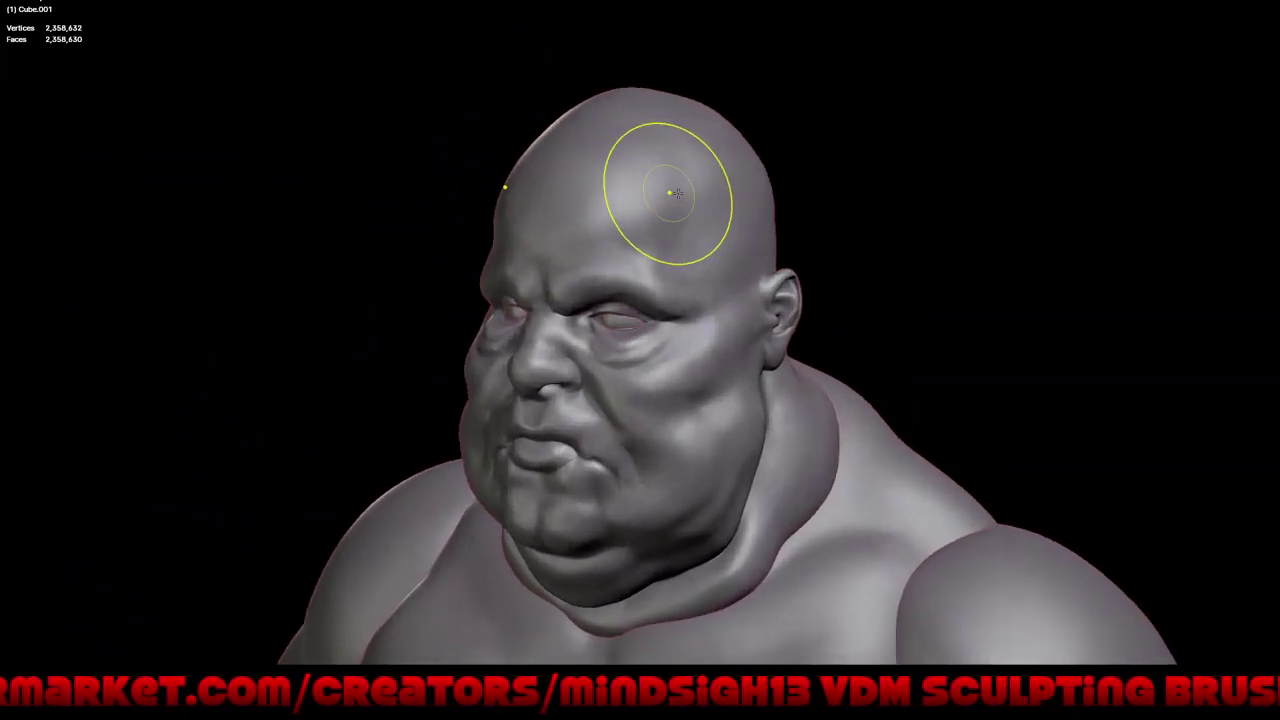
pyautogui.moveTo(674, 208)
pyautogui.mouseDown(button='middle')
pyautogui.moveTo(712, 244)
pyautogui.moveTo(688, 196)
pyautogui.mouseUp(button='middle')
pyautogui.scroll(2, 700, 251)
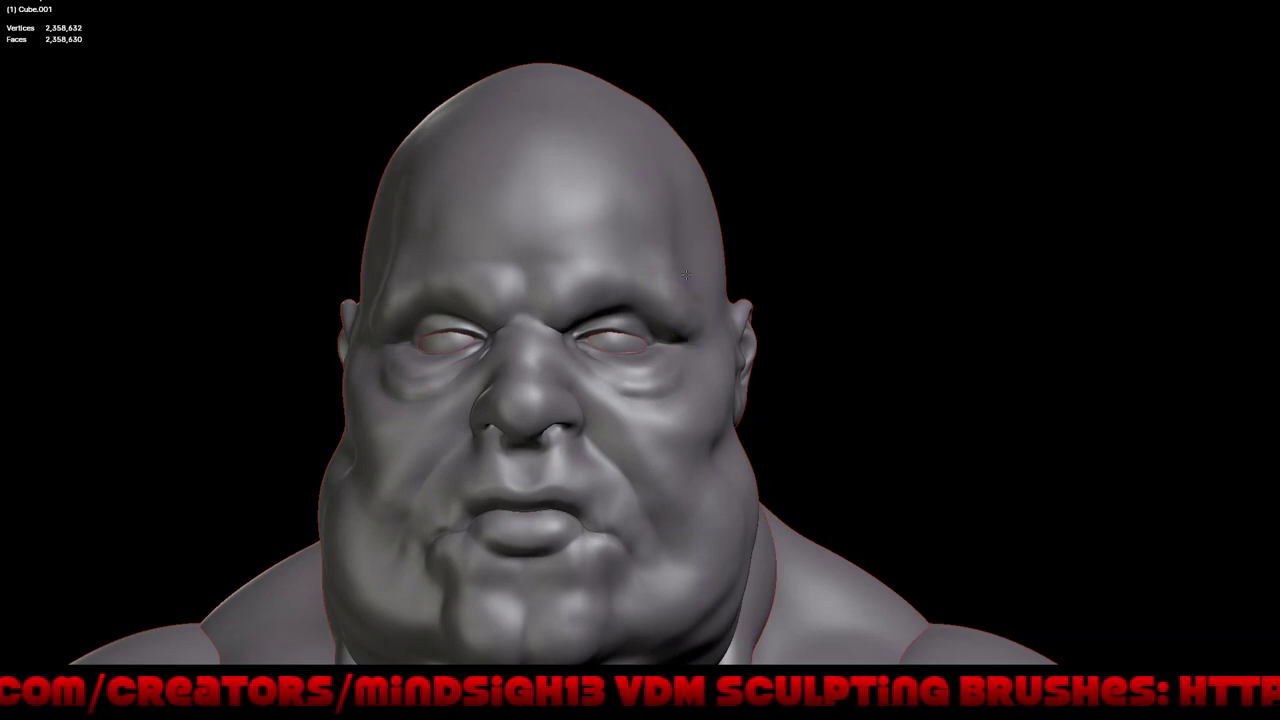
pyautogui.scroll(-5, 685, 193)
pyautogui.moveTo(780, 334)
pyautogui.mouseDown(button='middle')
pyautogui.moveTo(872, 376)
pyautogui.moveTo(857, 429)
pyautogui.moveTo(839, 388)
pyautogui.moveTo(800, 448)
pyautogui.mouseUp(button='middle')
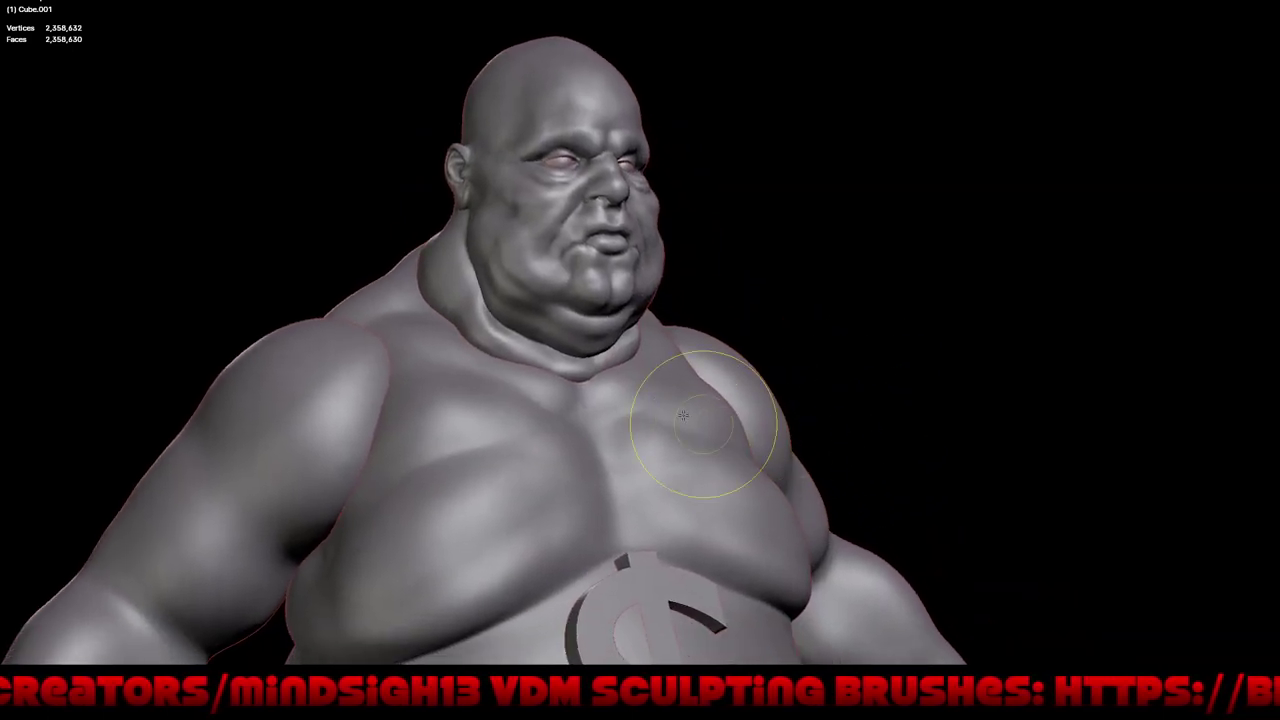
pyautogui.moveTo(683, 414); pyautogui.dragTo(614, 314, button='middle')
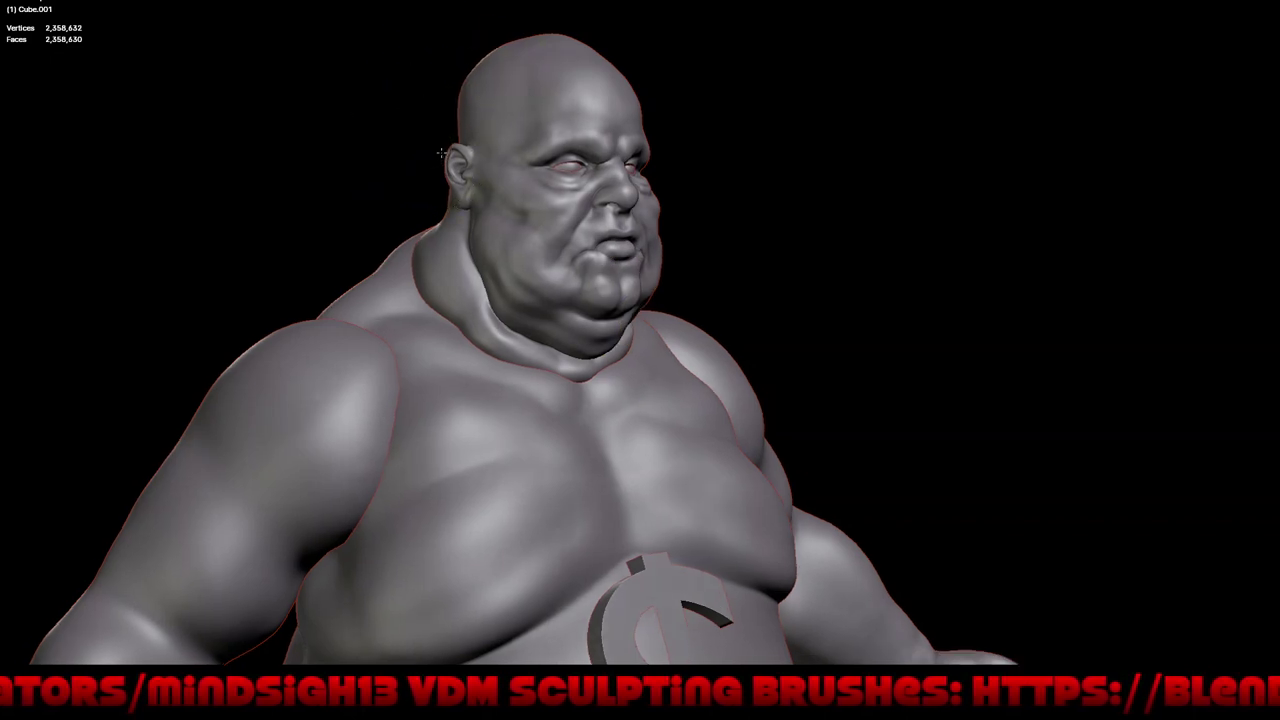
pyautogui.moveTo(464, 77); pyautogui.dragTo(481, 71, button='middle')
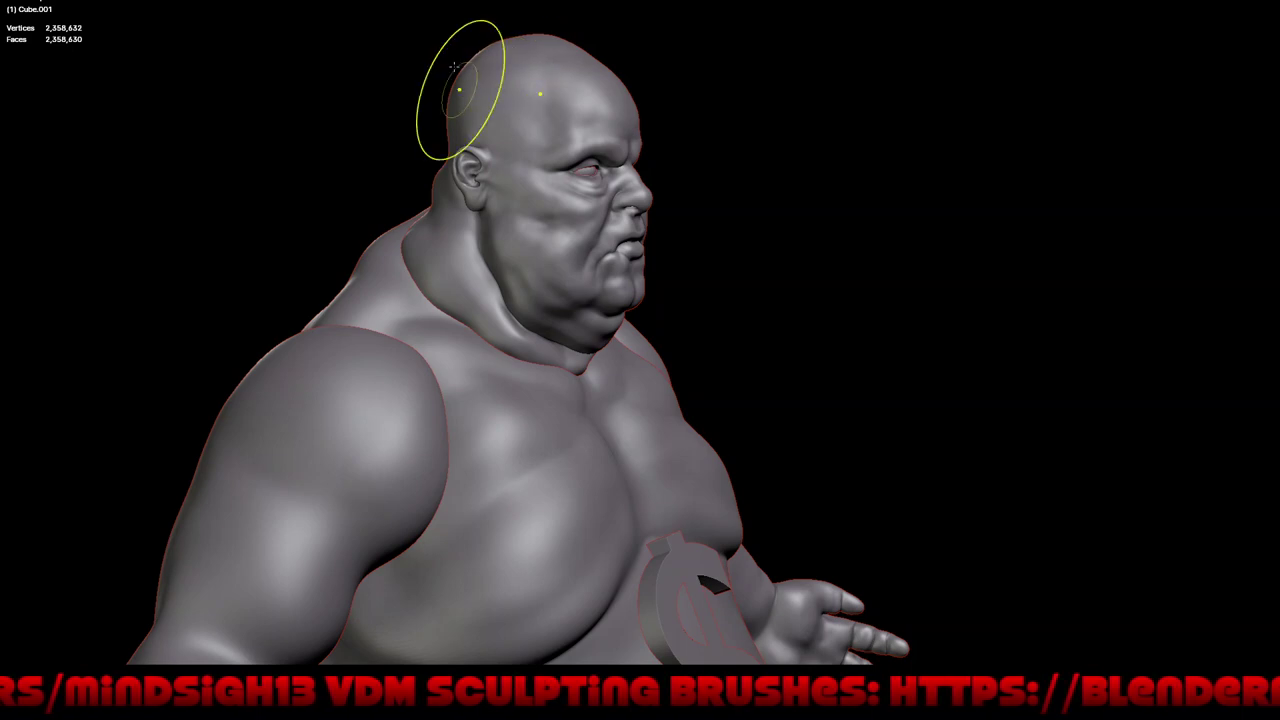
pyautogui.moveTo(436, 128); pyautogui.dragTo(452, 95, button='middle')
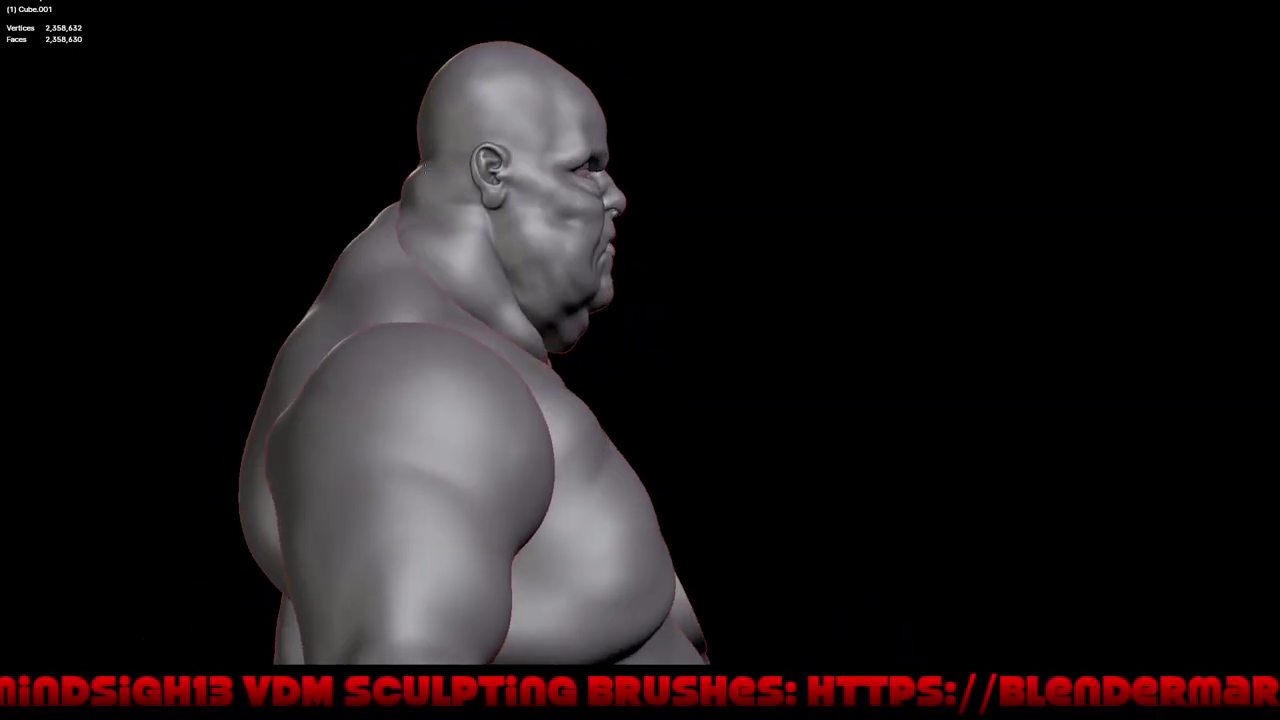
pyautogui.moveTo(426, 167); pyautogui.dragTo(800, 272, button='middle')
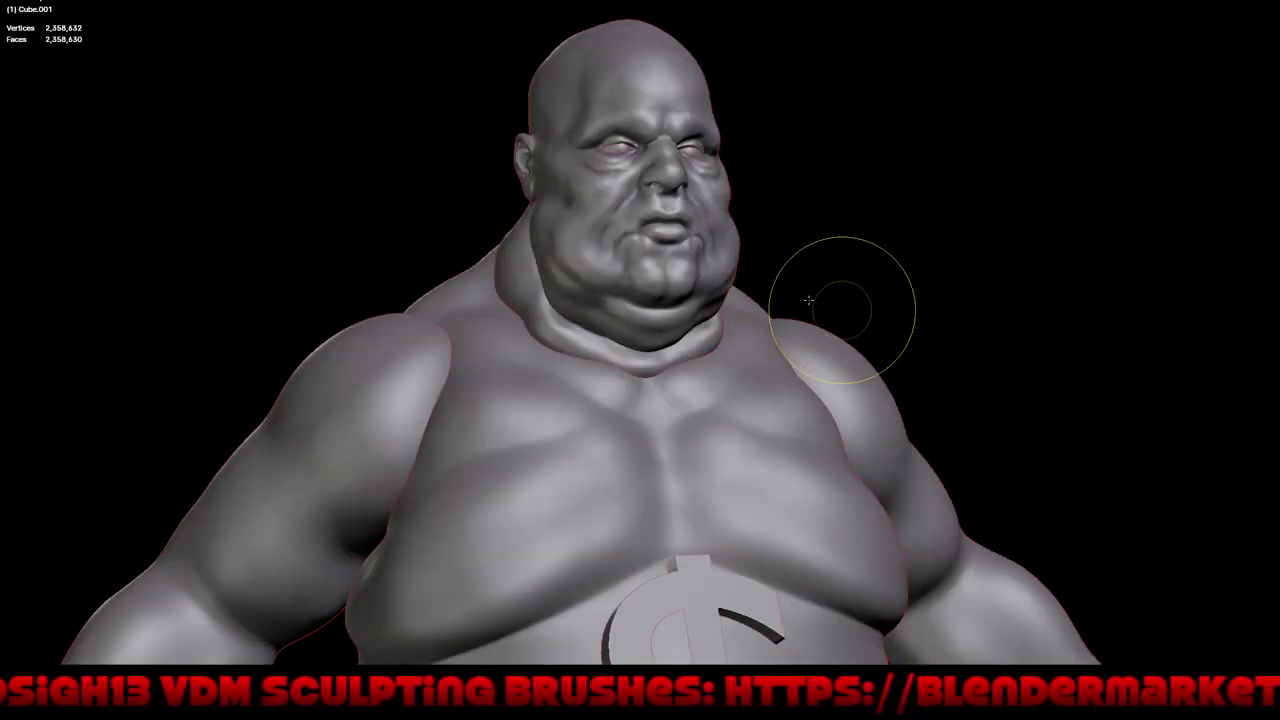
pyautogui.moveTo(871, 300); pyautogui.dragTo(934, 291, button='middle')
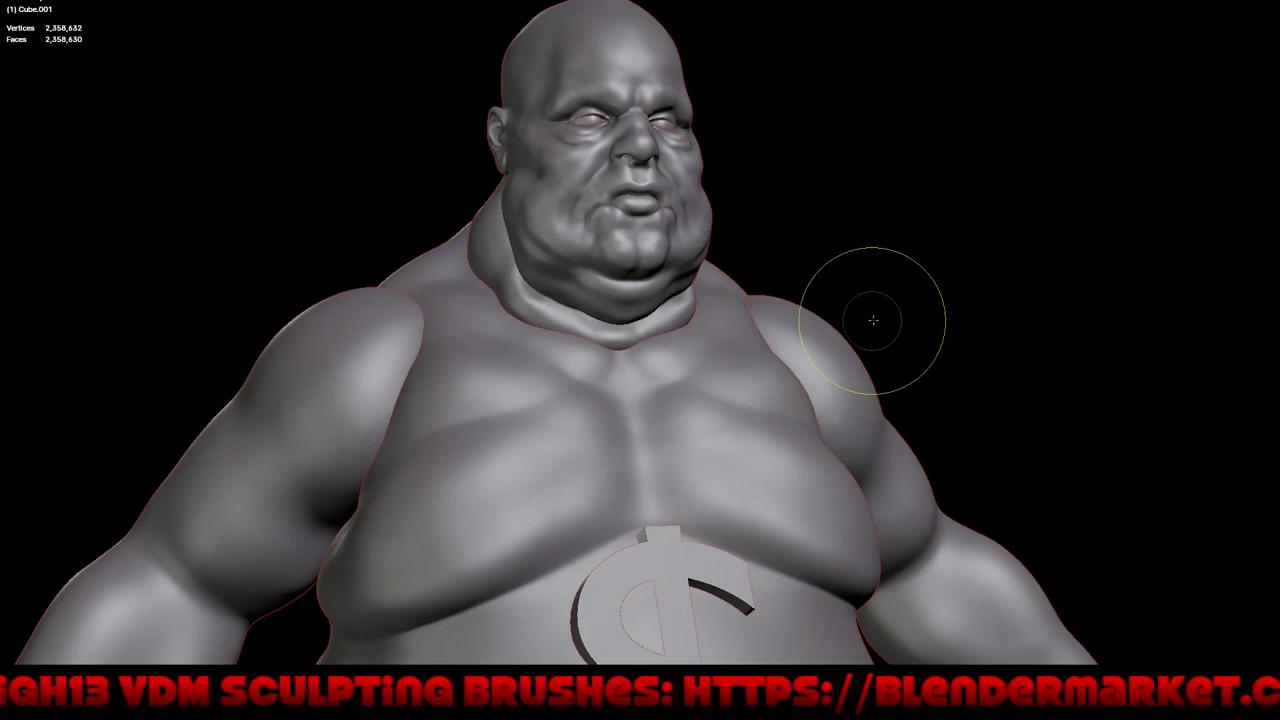
pyautogui.moveTo(857, 300); pyautogui.dragTo(1100, 380, button='middle')
pyautogui.scroll(-3, 1237, 417)
pyautogui.scroll(1, 1237, 417)
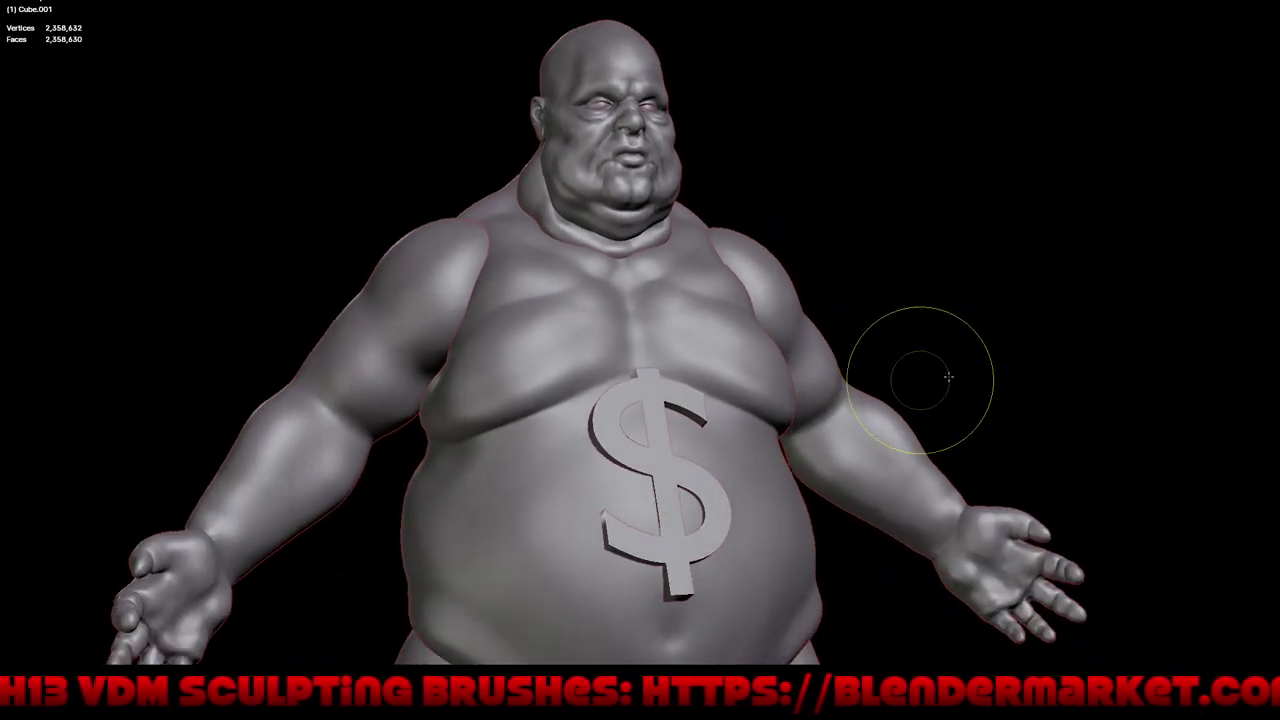
pyautogui.scroll(-2, 948, 377)
pyautogui.moveTo(886, 371)
pyautogui.mouseDown(button='middle')
pyautogui.moveTo(920, 400)
pyautogui.moveTo(930, 387)
pyautogui.moveTo(894, 389)
pyautogui.mouseUp(button='middle')
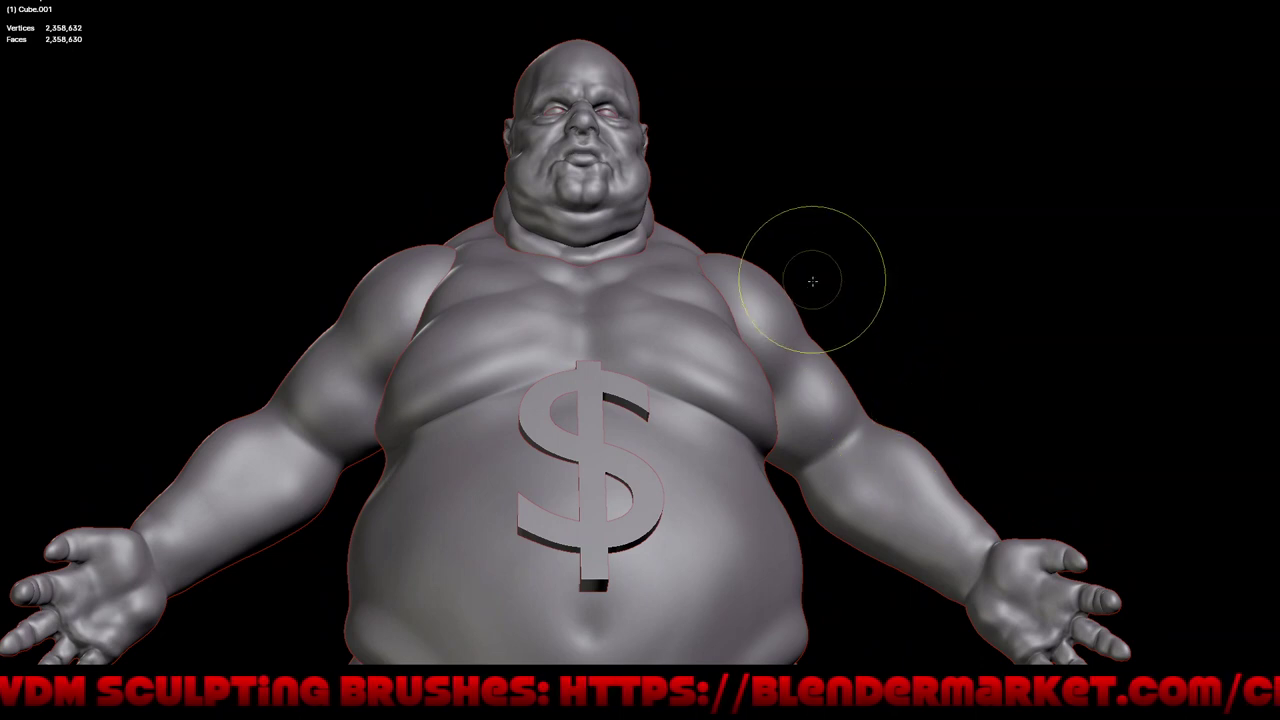
# Restore the full interface and set viewport Color to Random to inspect the whole body's pieces
pyautogui.hotkey('ctrl', 'alt', 'space')
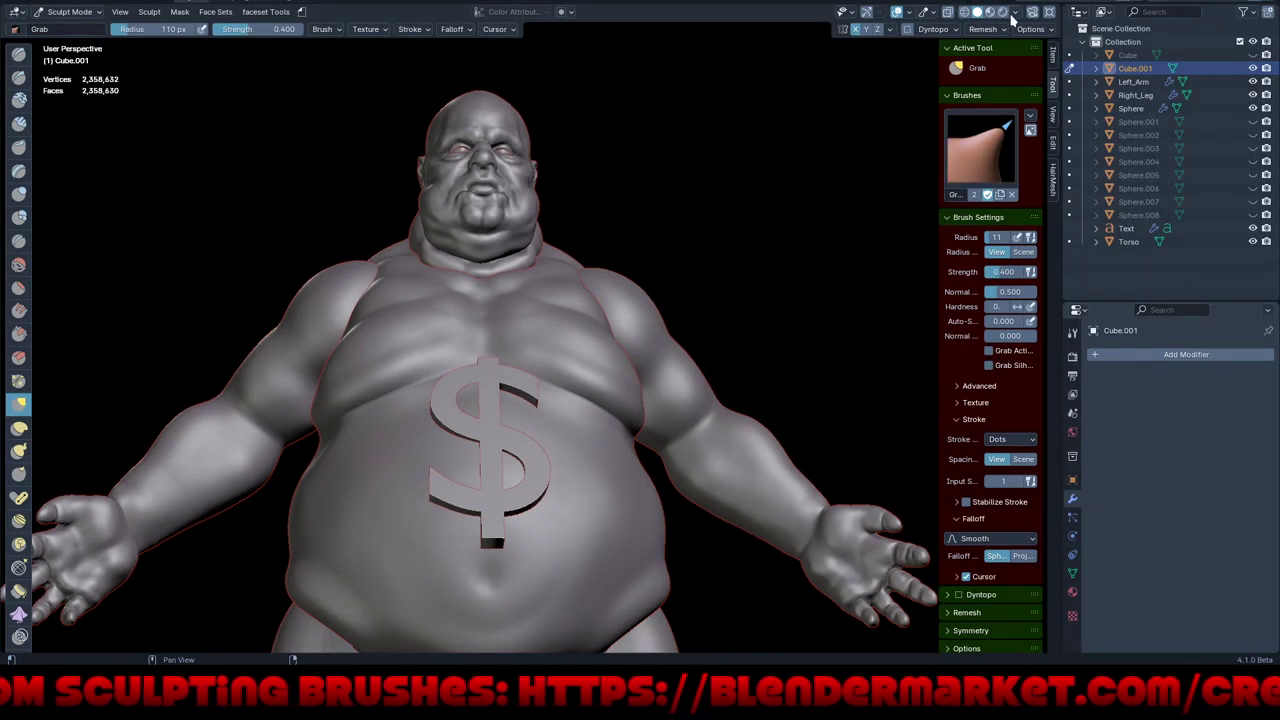
pyautogui.click(1013, 14)
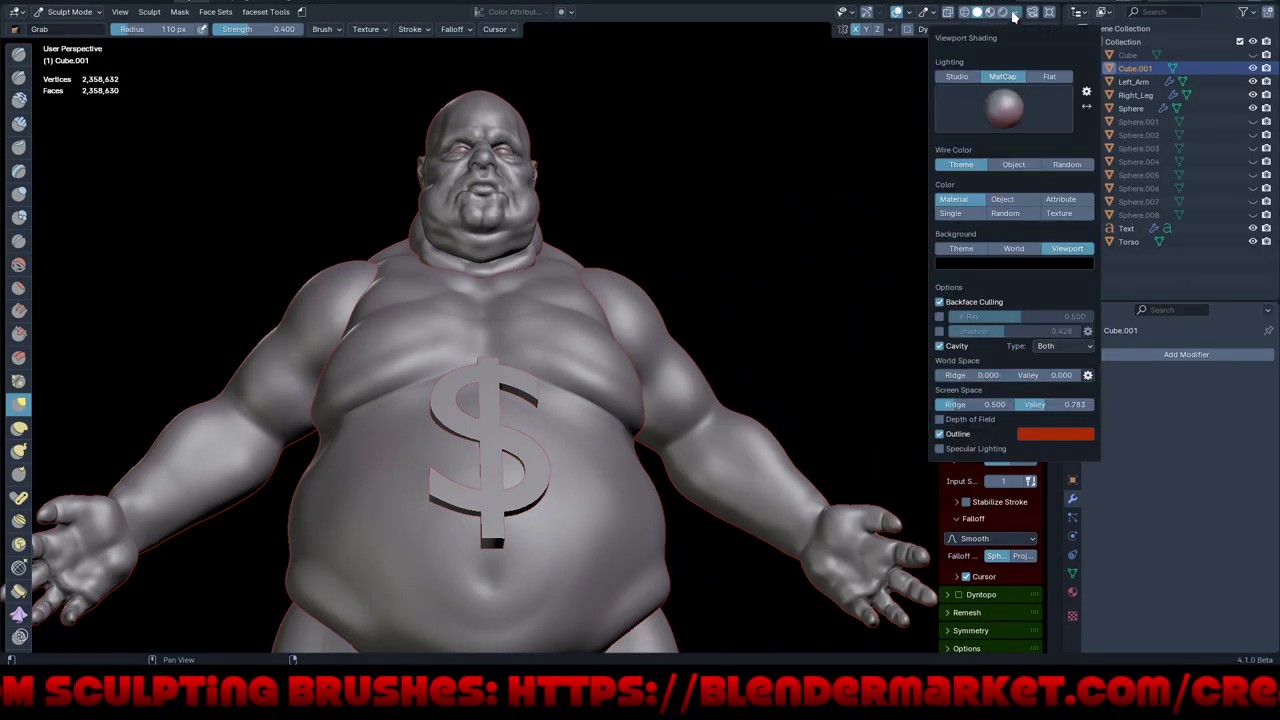
pyautogui.click(1006, 214)
pyautogui.moveTo(757, 271); pyautogui.dragTo(758, 318, button='middle')
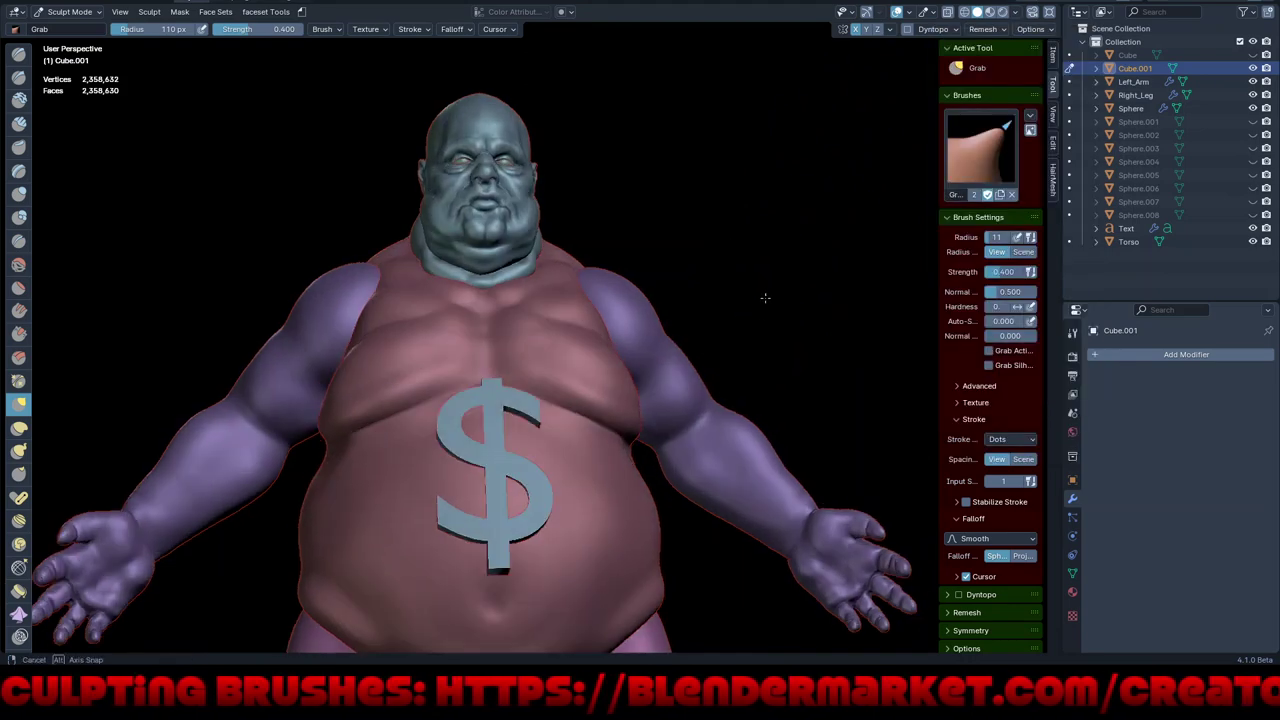
pyautogui.moveTo(745, 392)
pyautogui.mouseDown(button='middle')
pyautogui.moveTo(714, 271)
pyautogui.moveTo(733, 406)
pyautogui.moveTo(800, 406)
pyautogui.moveTo(676, 415)
pyautogui.moveTo(709, 443)
pyautogui.mouseUp(button='middle')
pyautogui.scroll(-4, 748, 271)
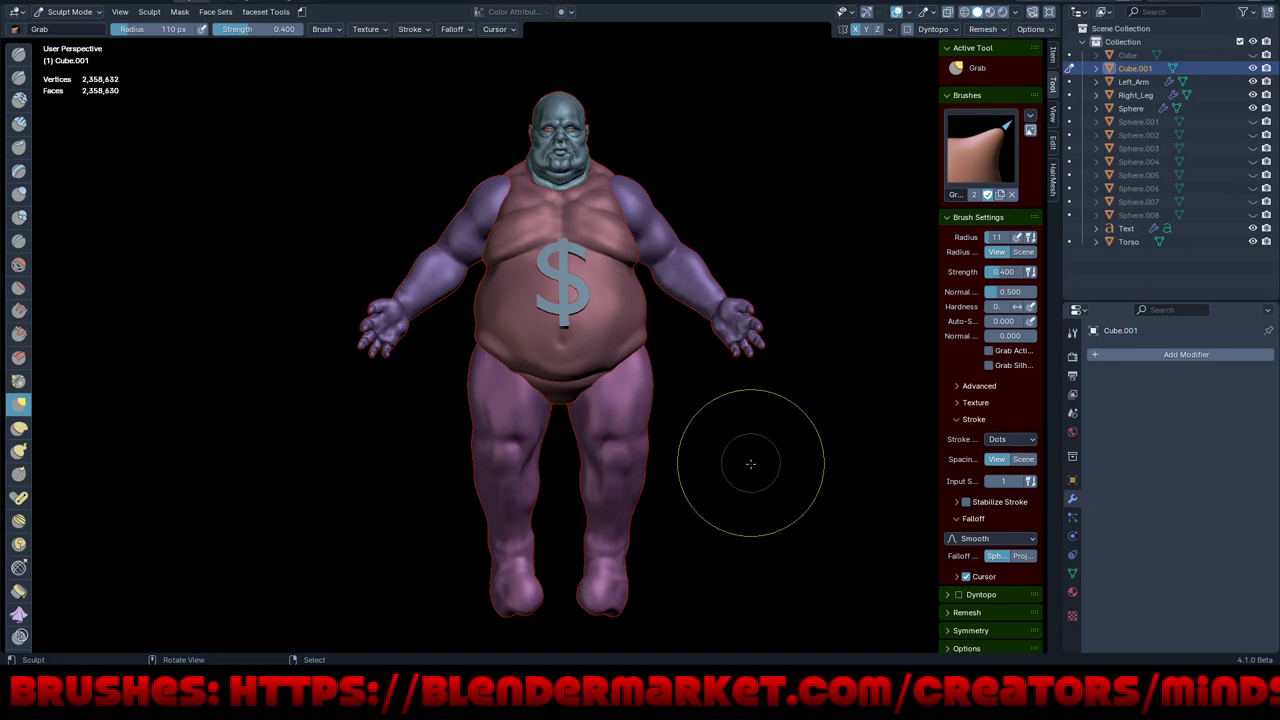
pyautogui.scroll(2, 632, 204)
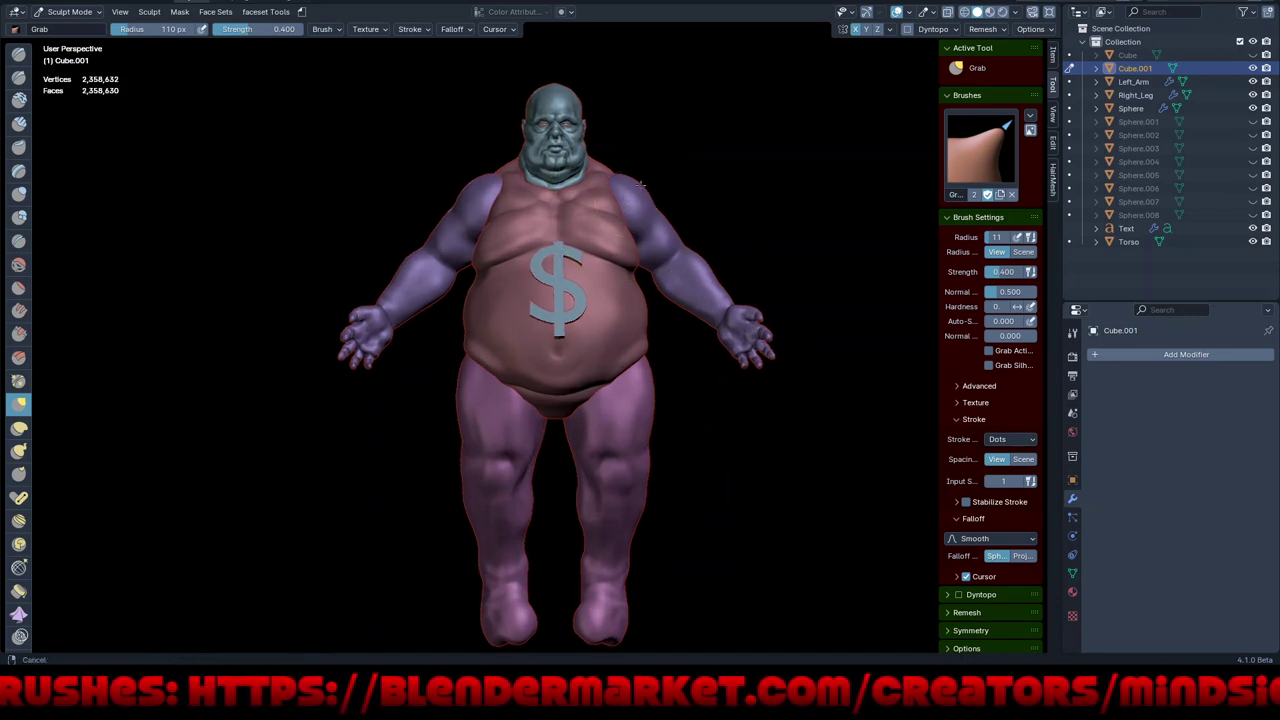
pyautogui.moveTo(643, 243)
pyautogui.keyDown('ctrl'); pyautogui.mouseDown(button='middle')
pyautogui.moveTo(685, 334)
pyautogui.moveTo(670, 289)
pyautogui.moveTo(733, 370)
pyautogui.mouseUp(button='middle'); pyautogui.keyUp('ctrl')
# Set viewport Color back to Material after briefly trying Attribute
pyautogui.click(1018, 12)
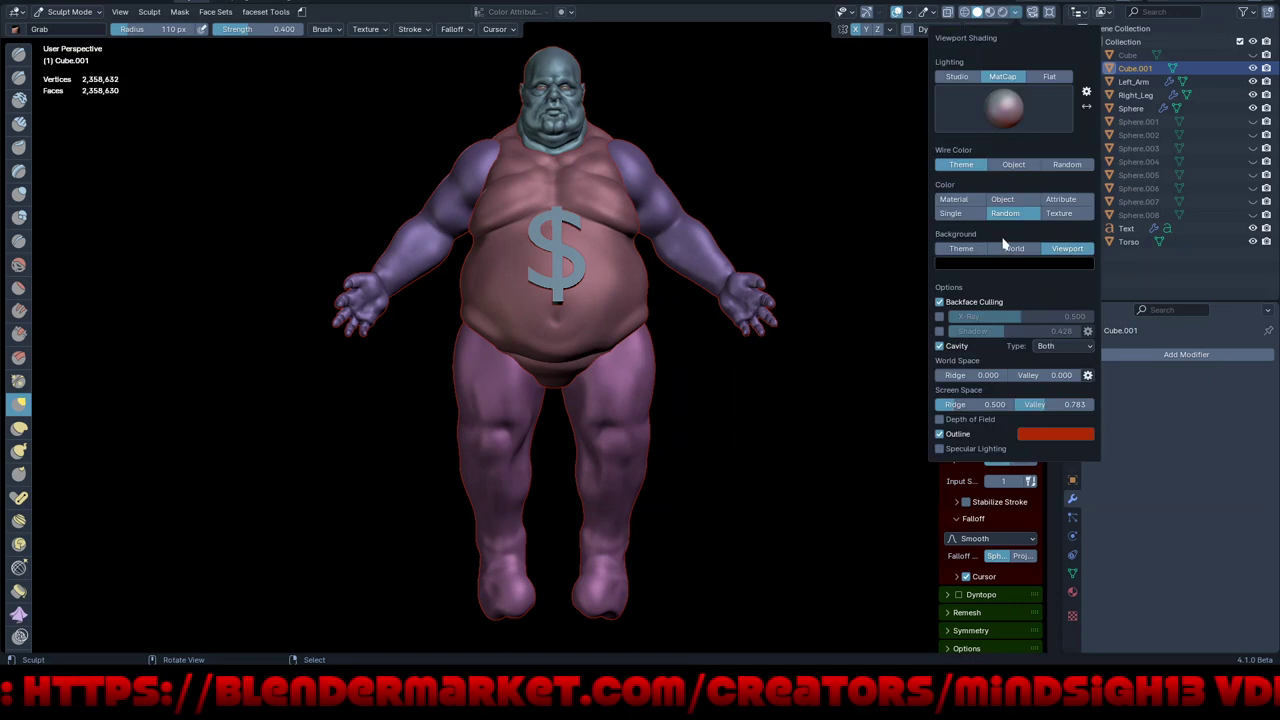
pyautogui.click(954, 199)
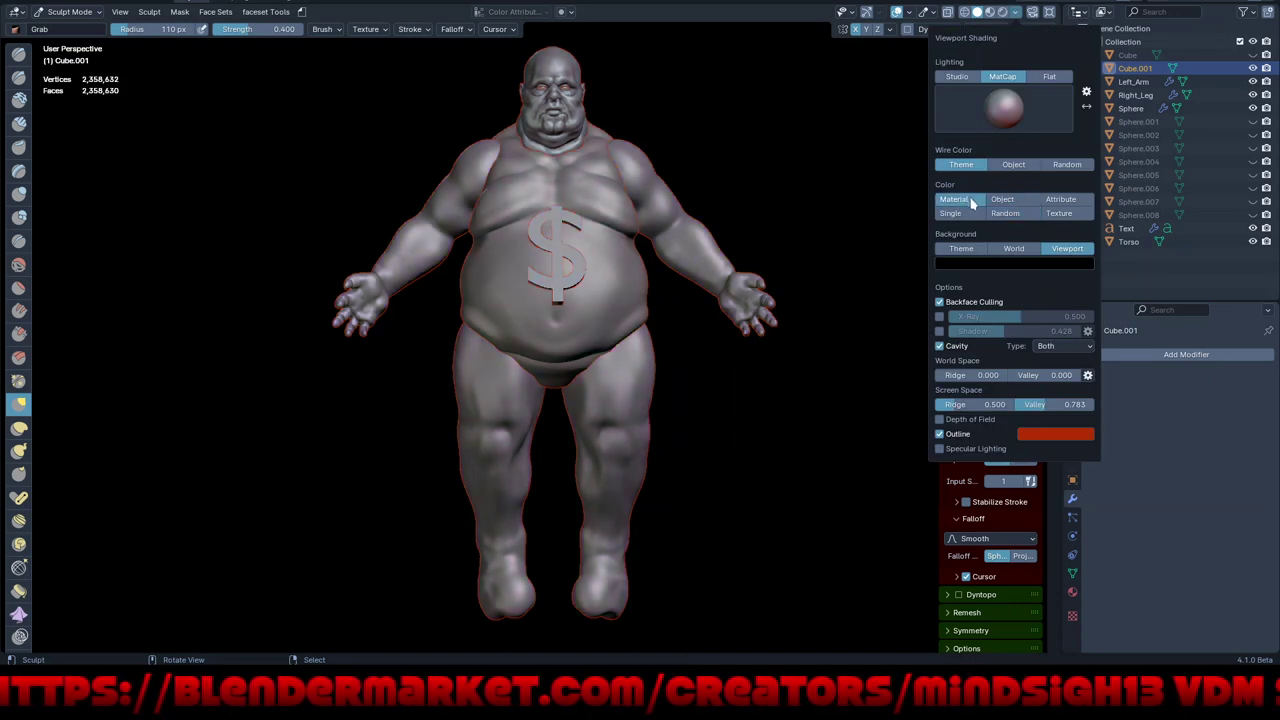
pyautogui.click(1062, 200)
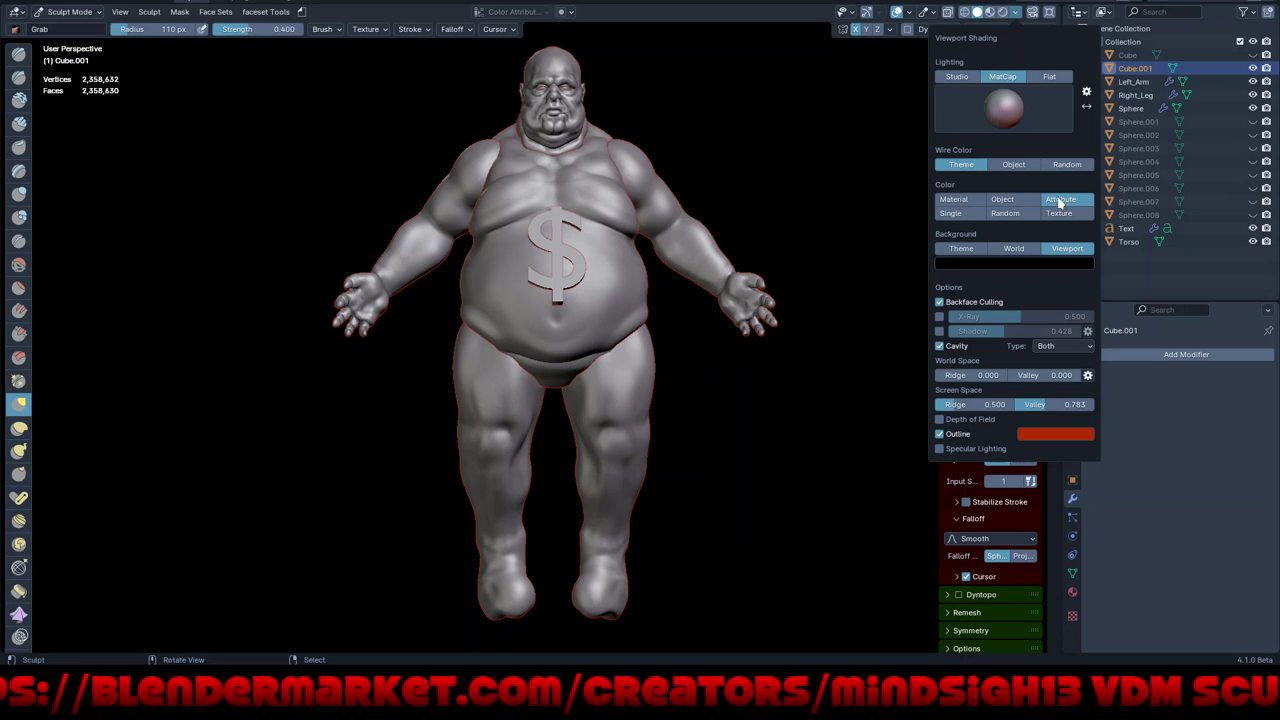
pyautogui.click(955, 200)
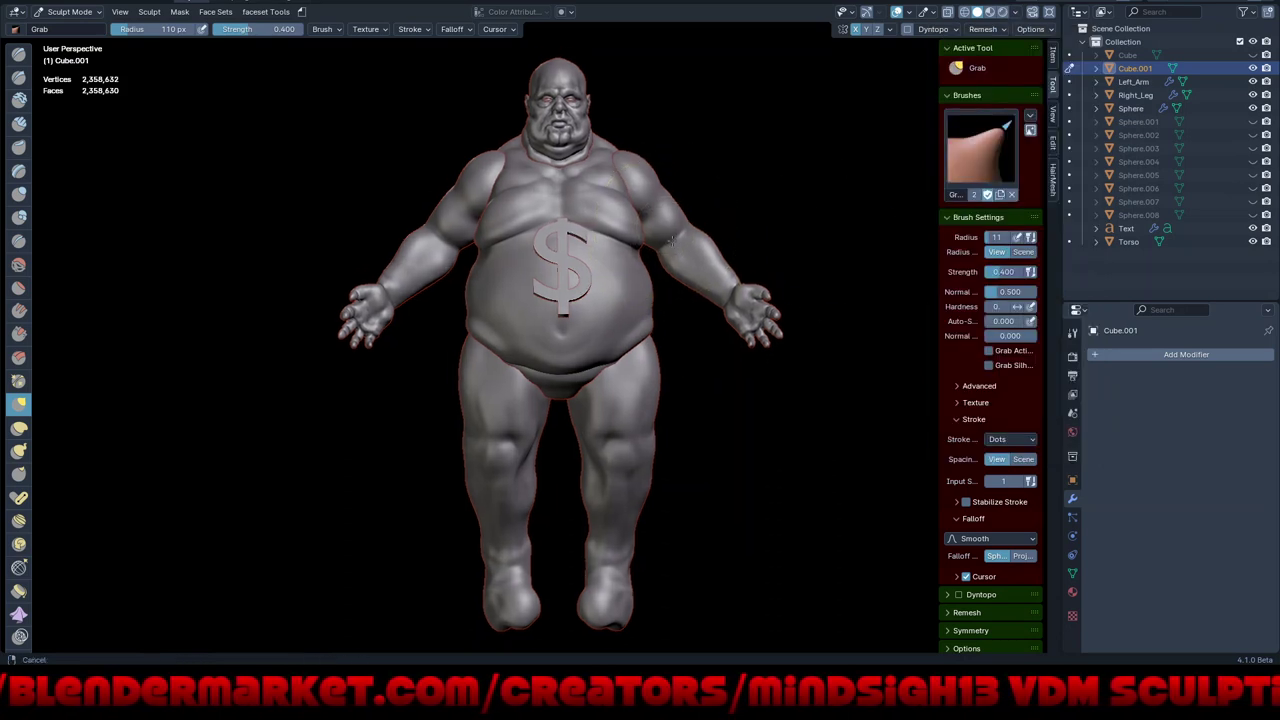
# Dismiss the shading popover, then pan, zoom and orbit onto the jowly face
pyautogui.keyDown('shift'); pyautogui.moveTo(653, 232); pyautogui.dragTo(672, 252, button='middle'); pyautogui.keyUp('shift')
pyautogui.moveTo(658, 444); pyautogui.dragTo(654, 311, button='middle')
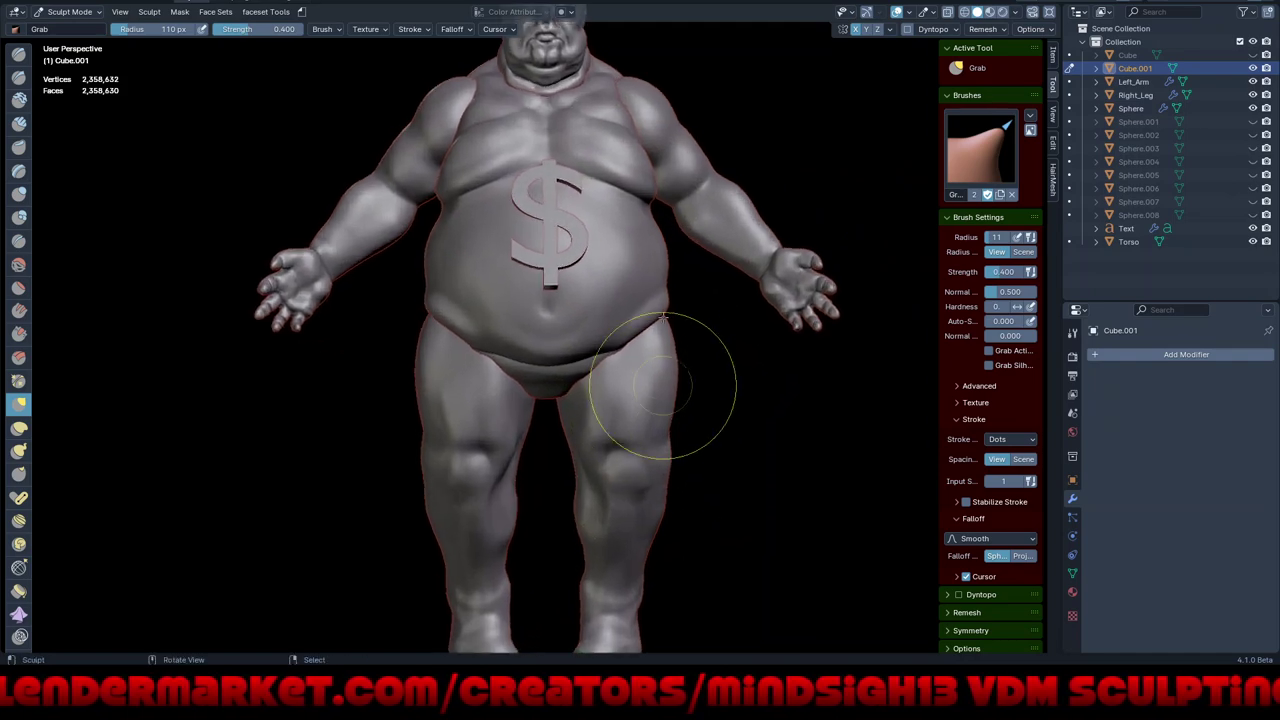
pyautogui.scroll(3, 653, 300)
pyautogui.scroll(2, 651, 270)
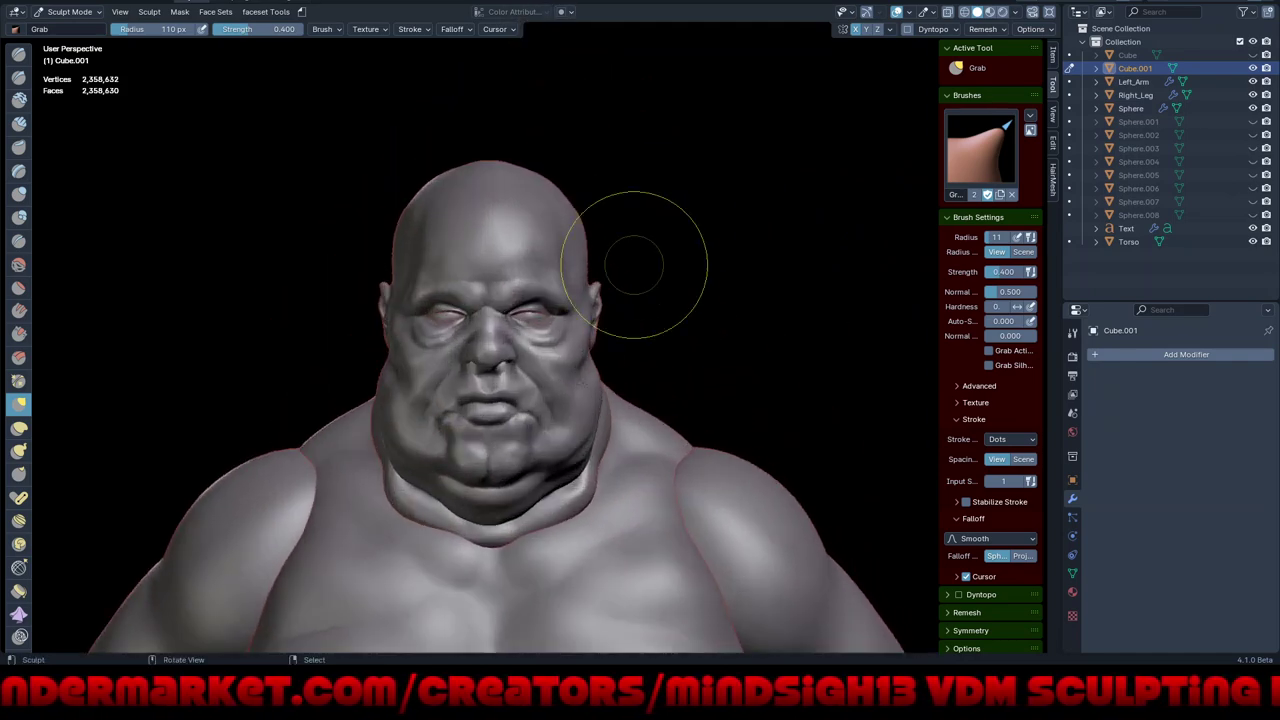
pyautogui.moveTo(651, 263); pyautogui.dragTo(651, 488, button='middle')
pyautogui.moveTo(652, 406)
pyautogui.mouseDown(button='middle')
pyautogui.moveTo(657, 394)
pyautogui.moveTo(764, 439)
pyautogui.moveTo(766, 346)
pyautogui.moveTo(859, 398)
pyautogui.moveTo(829, 386)
pyautogui.mouseUp(button='middle')
# Maximize the viewport and zoom in on the head from above and the front
pyautogui.hotkey('ctrl', 'alt', 'space')
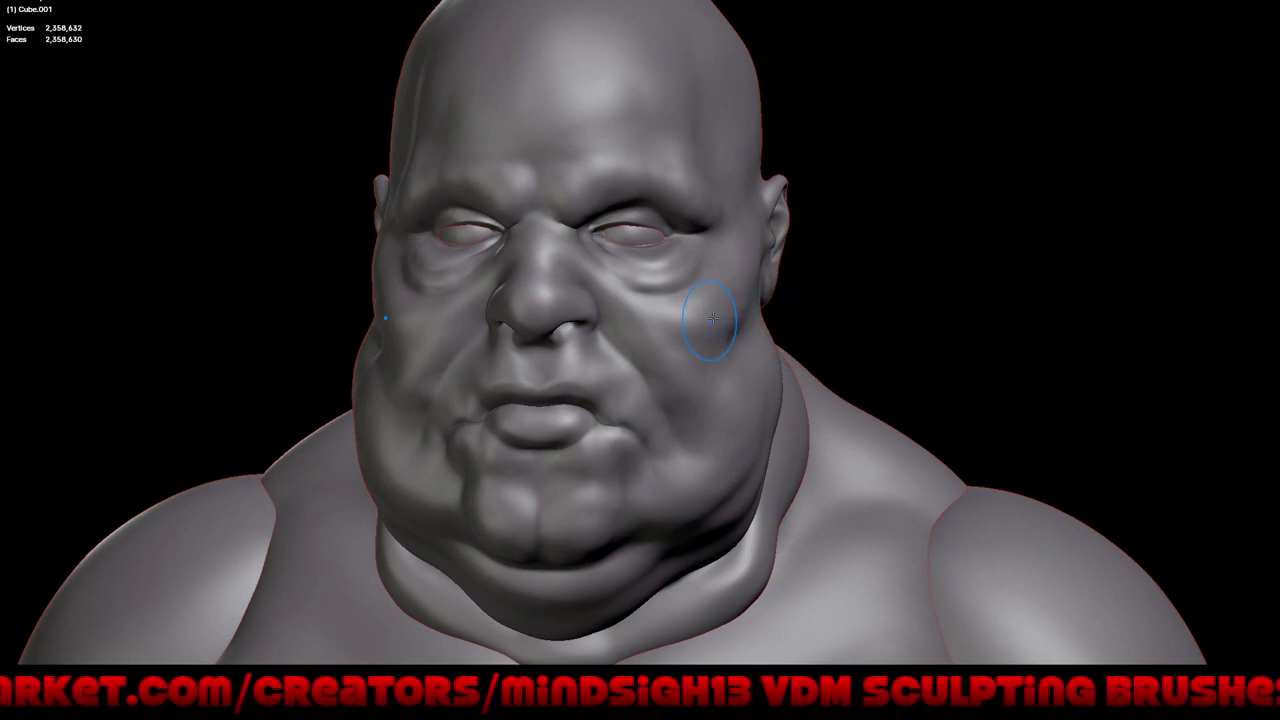
pyautogui.moveTo(663, 290); pyautogui.dragTo(662, 347, button='middle')
pyautogui.scroll(2, 650, 320)
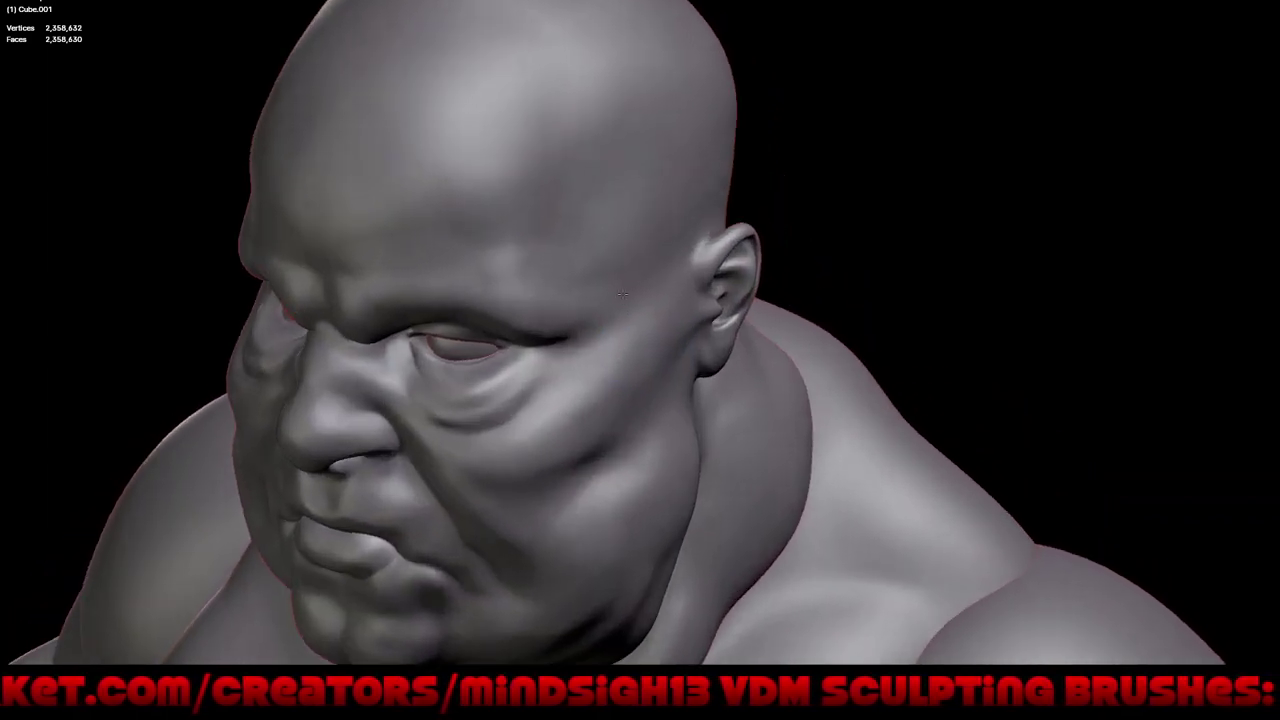
pyautogui.scroll(3, 616, 261)
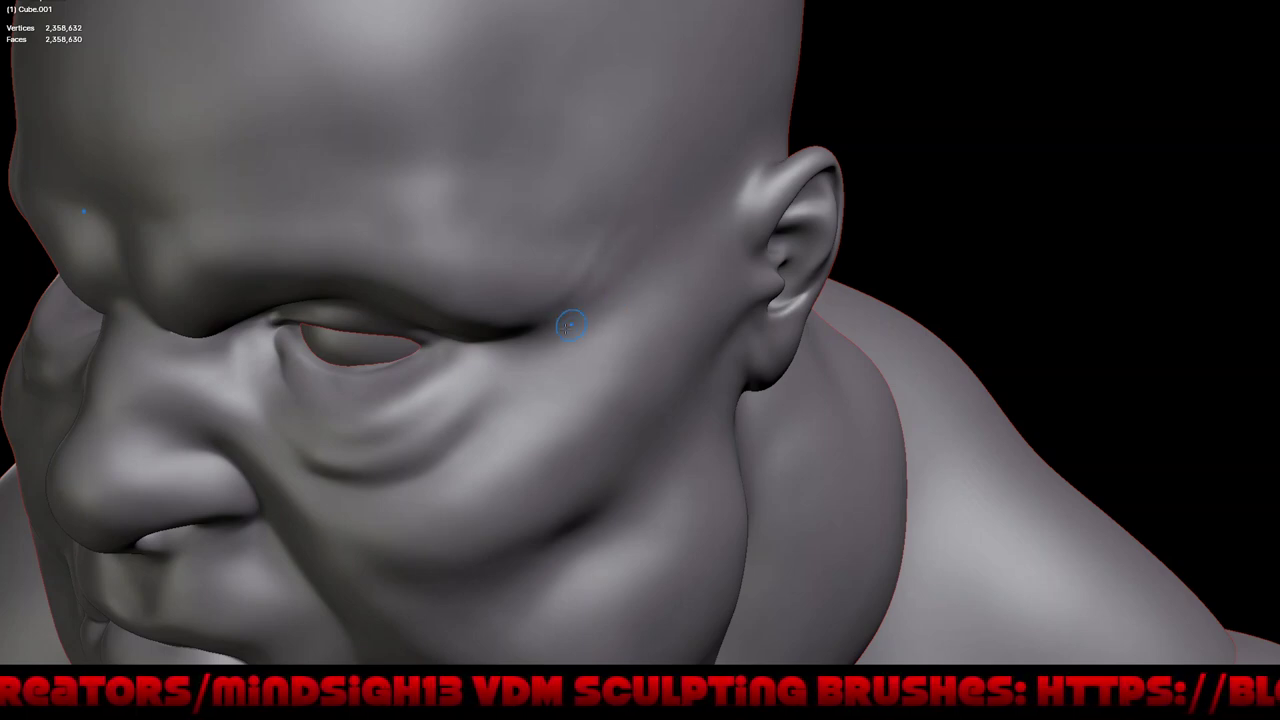
pyautogui.moveTo(616, 377); pyautogui.dragTo(565, 331, button='middle')
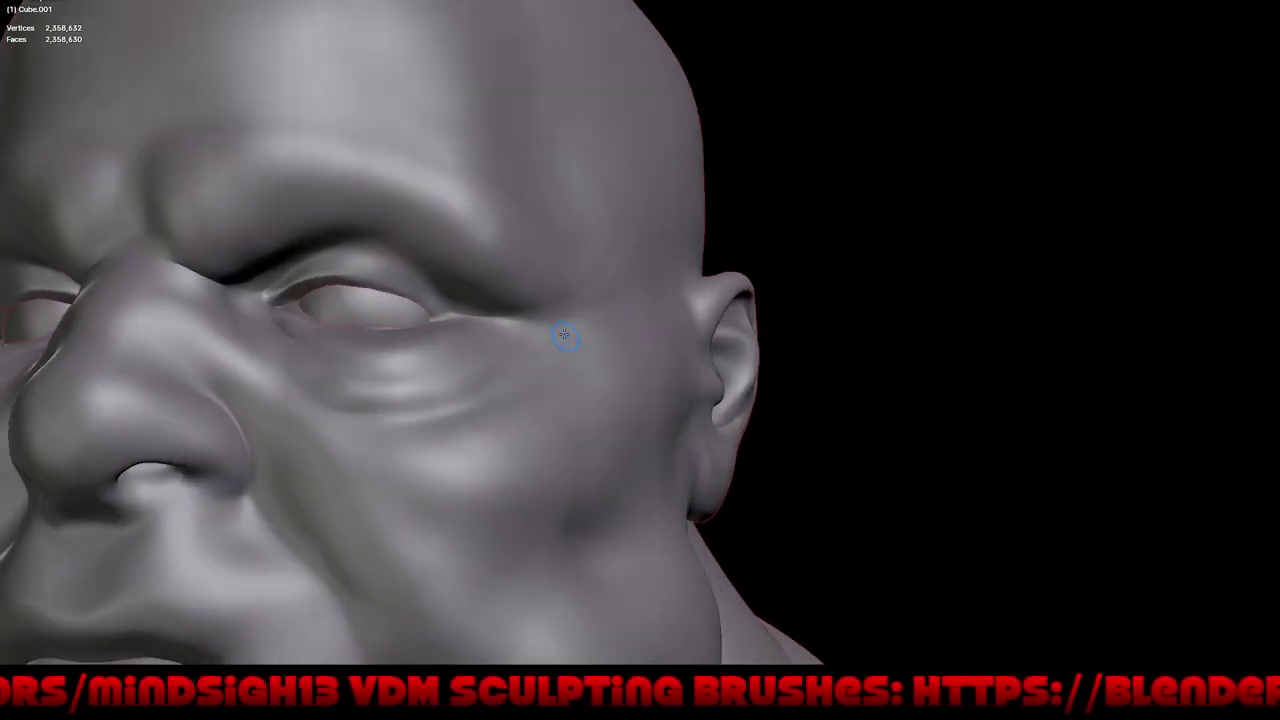
pyautogui.moveTo(639, 354); pyautogui.dragTo(595, 306, button='middle')
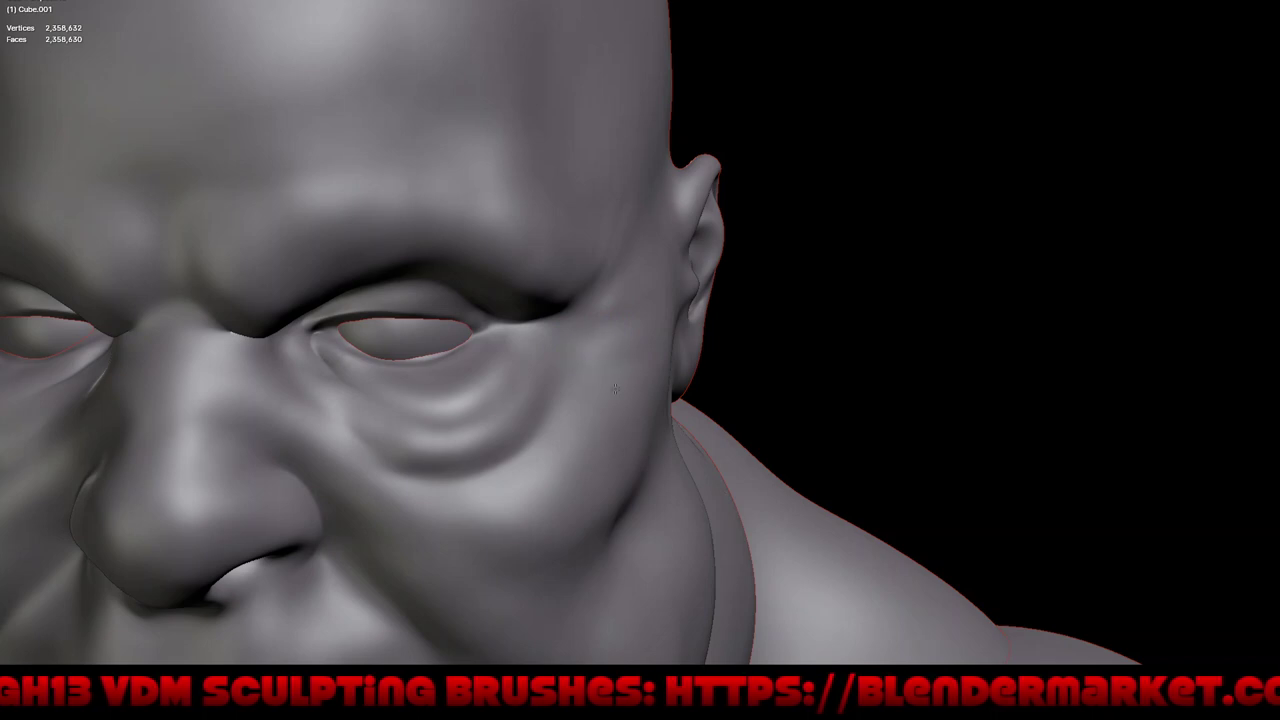
# Deepen the crease above the eye with the crease brush
pyautogui.moveTo(615, 390); pyautogui.dragTo(640, 275, button='middle')
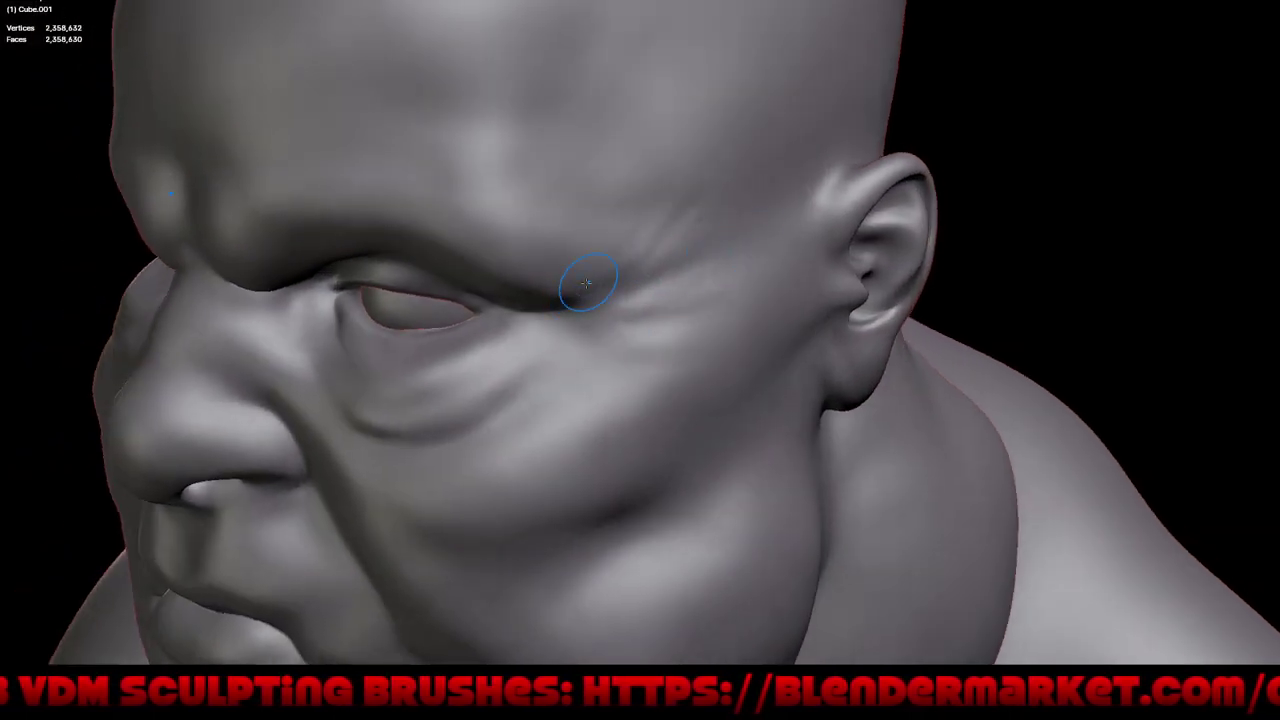
pyautogui.moveTo(587, 283); pyautogui.dragTo(622, 276)
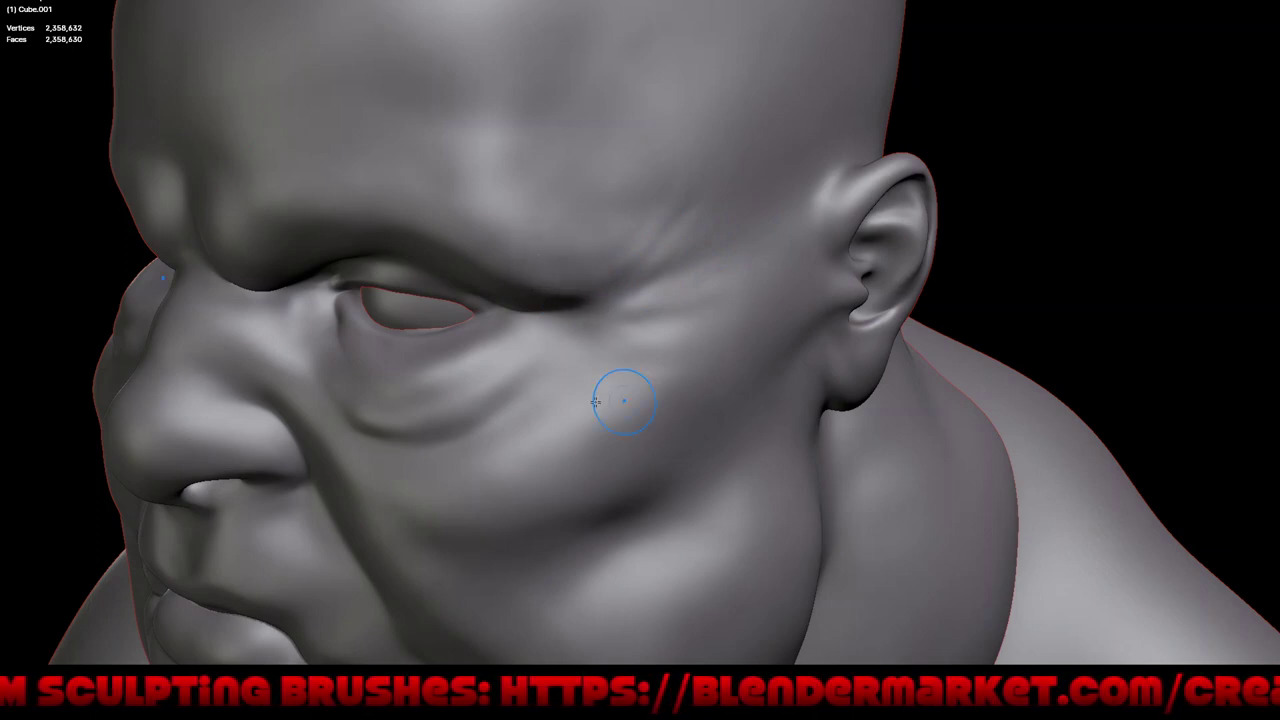
pyautogui.moveTo(624, 402)
pyautogui.mouseDown(button='middle')
pyautogui.moveTo(700, 366)
pyautogui.moveTo(689, 343)
pyautogui.mouseUp(button='middle')
# From a three-quarter view, crease along the brow ridge, then orbit back to a front view of the head
pyautogui.scroll(2, 585, 343)
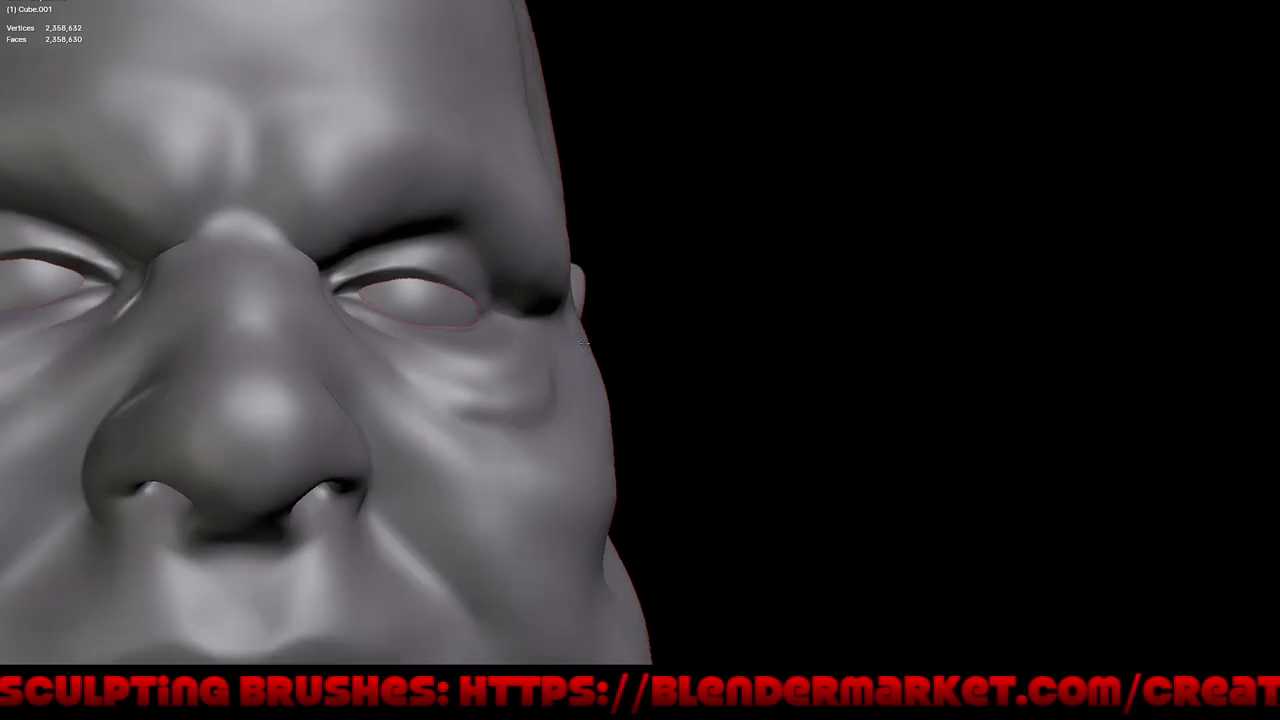
pyautogui.moveTo(585, 343); pyautogui.dragTo(603, 346, button='middle')
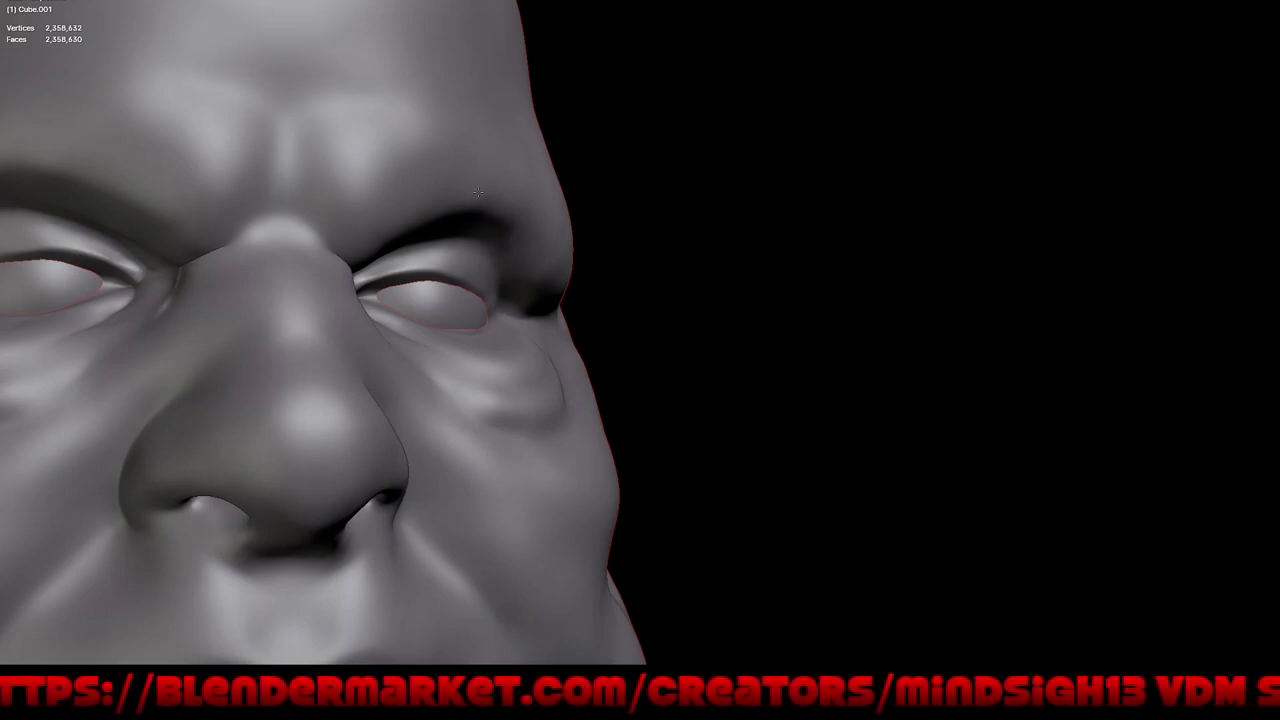
pyautogui.moveTo(457, 204); pyautogui.dragTo(422, 206, button='middle')
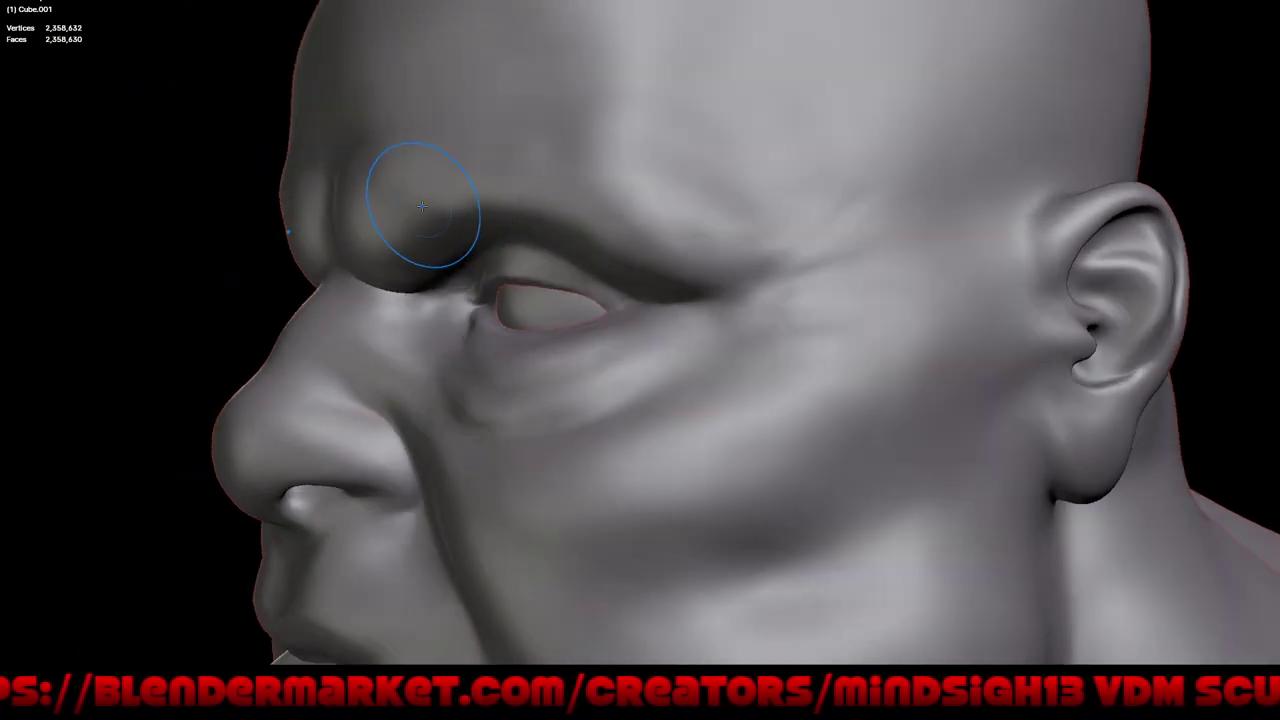
pyautogui.moveTo(422, 206); pyautogui.dragTo(390, 212)
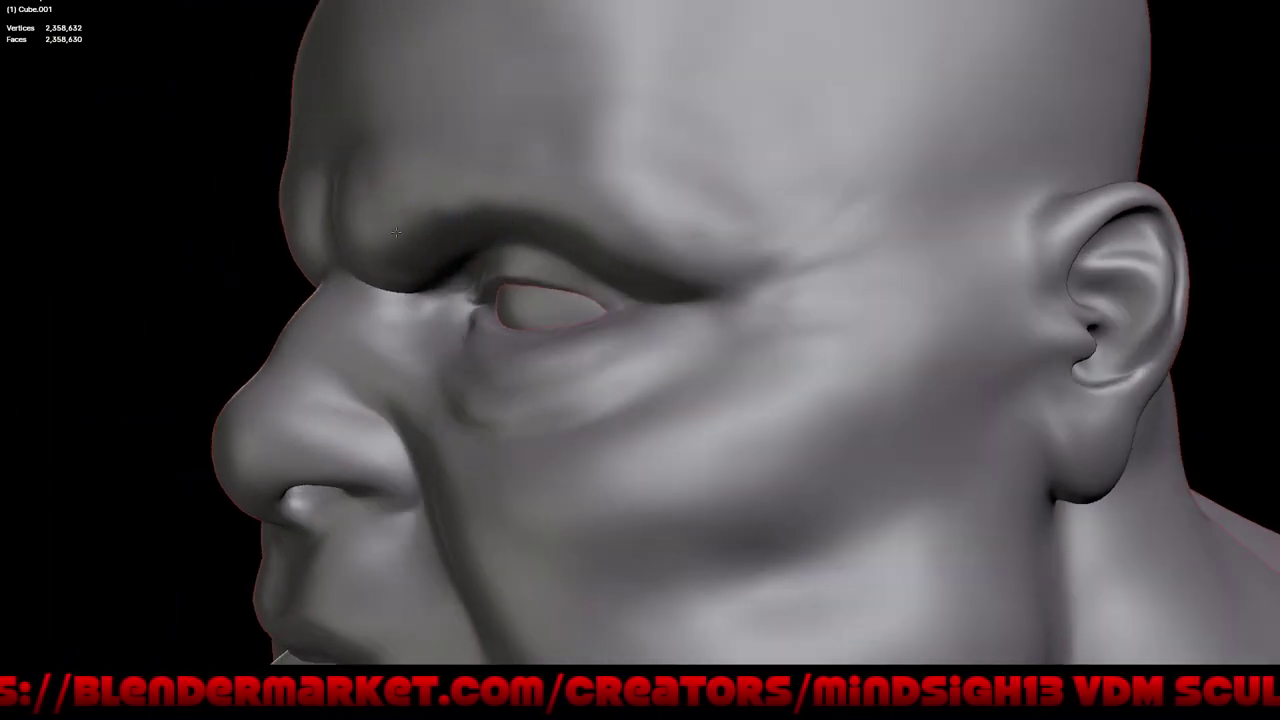
pyautogui.moveTo(629, 251); pyautogui.dragTo(658, 265, button='middle')
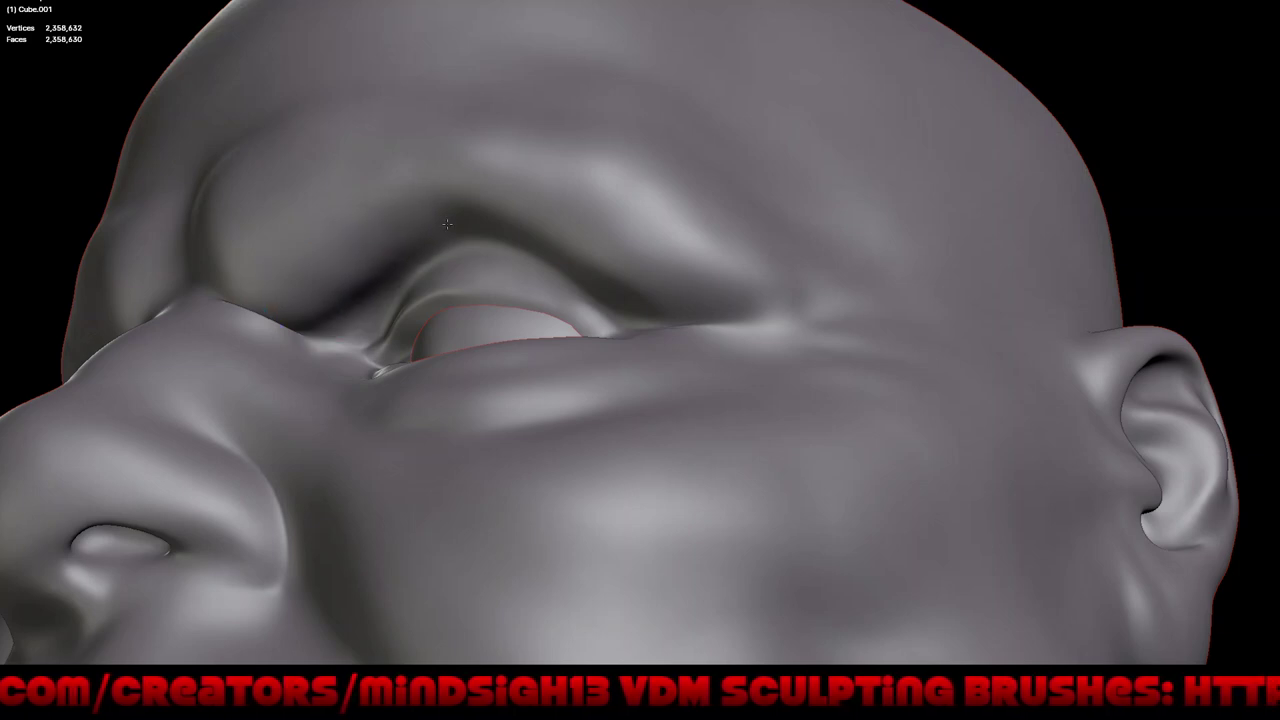
pyautogui.scroll(-5, 457, 271)
pyautogui.moveTo(529, 414); pyautogui.dragTo(771, 371, button='middle')
pyautogui.moveTo(871, 351)
pyautogui.mouseDown(button='middle')
pyautogui.moveTo(902, 332)
pyautogui.moveTo(1006, 383)
pyautogui.moveTo(1106, 365)
pyautogui.moveTo(978, 447)
pyautogui.moveTo(997, 409)
pyautogui.moveTo(978, 423)
pyautogui.moveTo(986, 451)
pyautogui.moveTo(1029, 439)
pyautogui.moveTo(1023, 470)
pyautogui.mouseUp(button='middle')
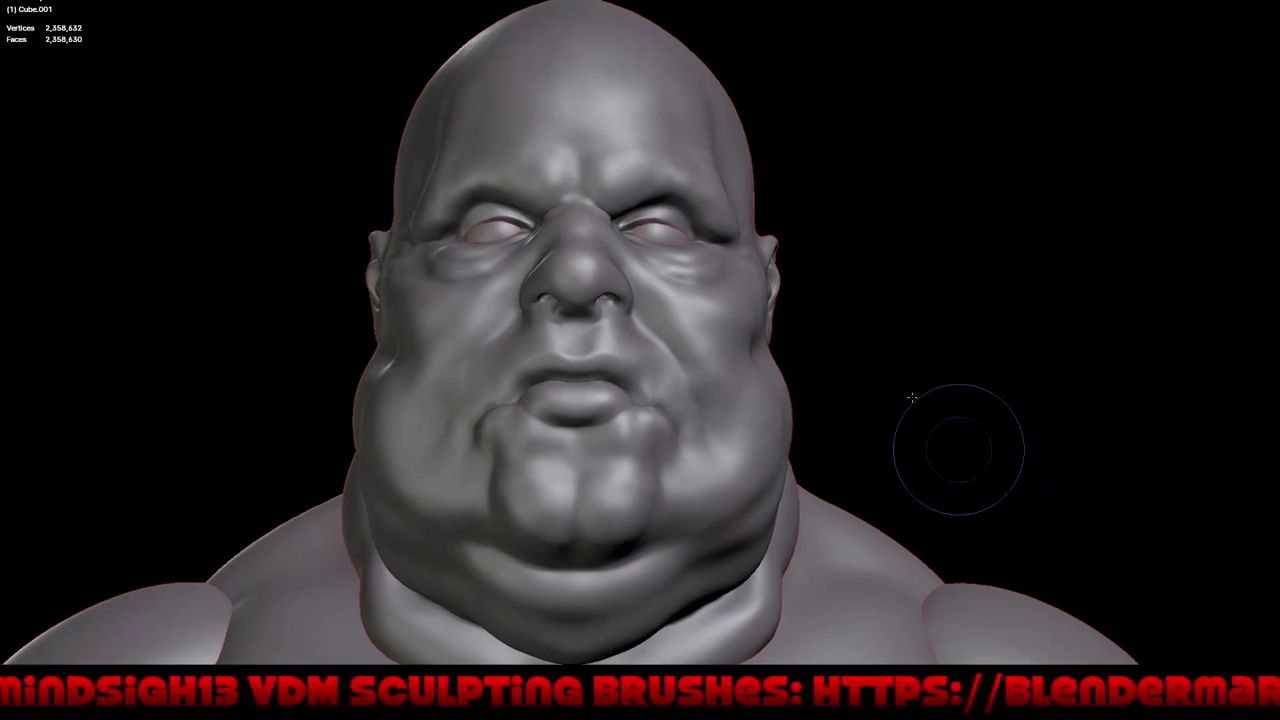
pyautogui.scroll(-2, 850, 310)
pyautogui.moveTo(857, 371)
pyautogui.mouseDown(button='middle')
pyautogui.moveTo(897, 436)
pyautogui.moveTo(799, 340)
pyautogui.moveTo(833, 402)
pyautogui.mouseUp(button='middle')
pyautogui.scroll(-2, 897, 436)
pyautogui.scroll(-2, 799, 340)
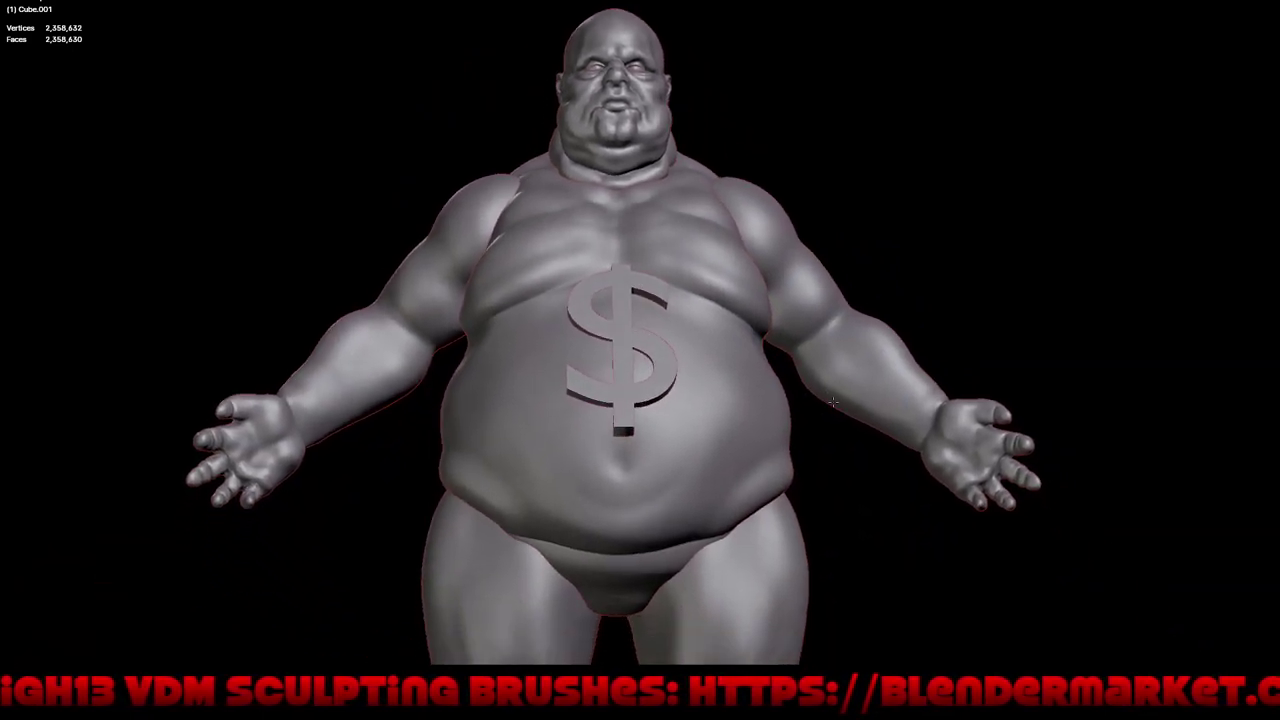
pyautogui.moveTo(828, 429)
pyautogui.mouseDown(button='middle')
pyautogui.moveTo(920, 434)
pyautogui.moveTo(857, 474)
pyautogui.moveTo(1057, 429)
pyautogui.mouseUp(button='middle')
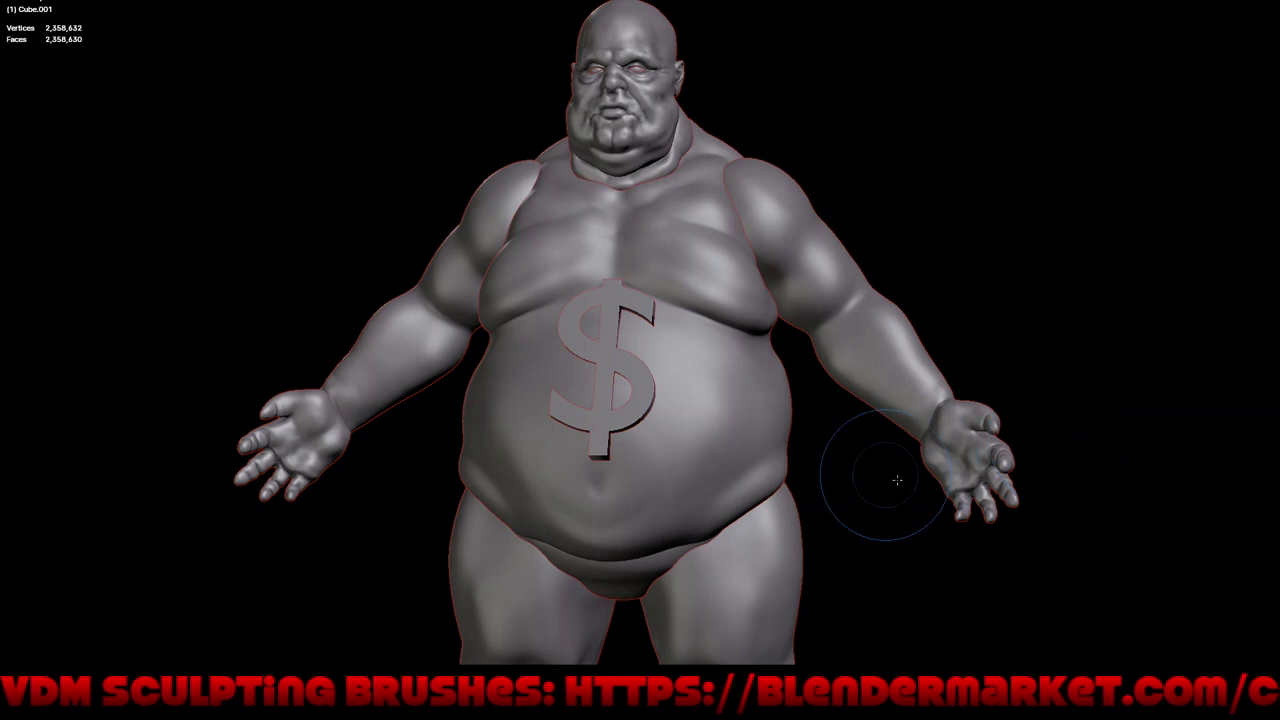
pyautogui.moveTo(897, 480); pyautogui.dragTo(943, 471, button='middle')
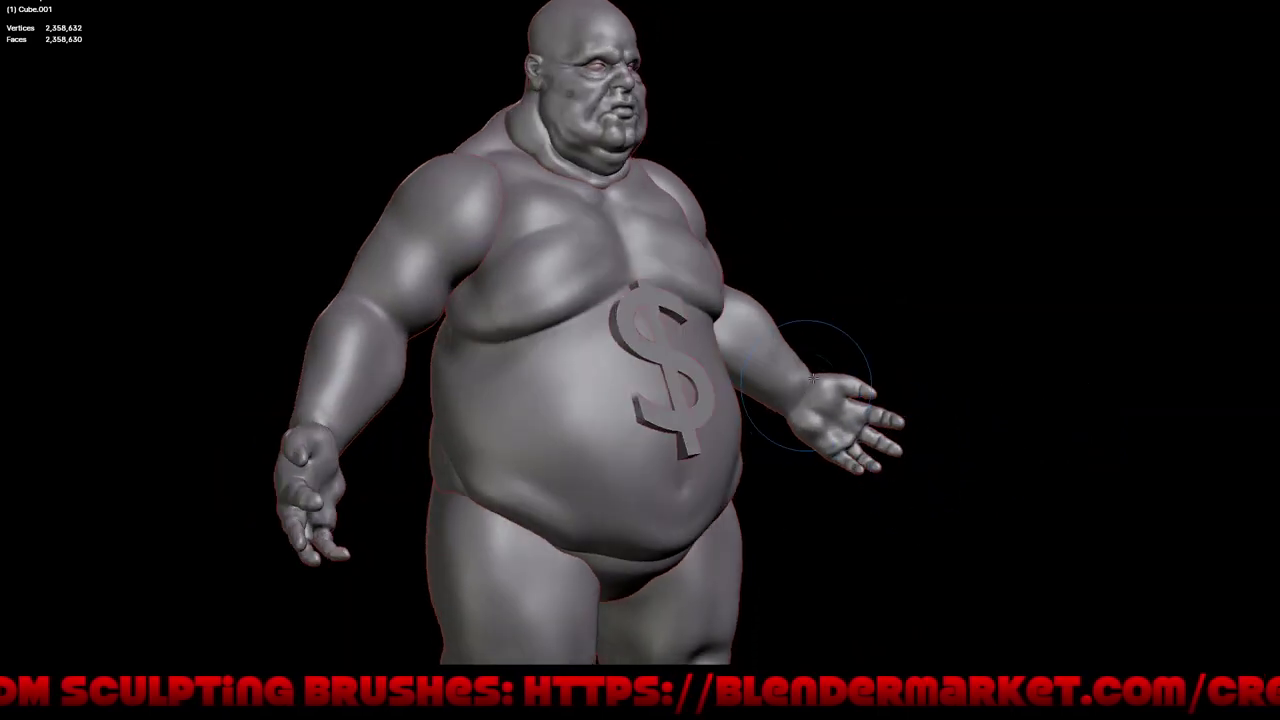
pyautogui.moveTo(813, 378)
pyautogui.mouseDown(button='middle')
pyautogui.moveTo(782, 420)
pyautogui.moveTo(770, 400)
pyautogui.moveTo(741, 401)
pyautogui.moveTo(766, 434)
pyautogui.mouseUp(button='middle')
pyautogui.moveTo(837, 466)
pyautogui.mouseDown(button='middle')
pyautogui.moveTo(765, 457)
pyautogui.moveTo(866, 460)
pyautogui.moveTo(883, 491)
pyautogui.moveTo(934, 514)
pyautogui.moveTo(818, 486)
pyautogui.moveTo(826, 503)
pyautogui.moveTo(823, 477)
pyautogui.moveTo(863, 478)
pyautogui.moveTo(848, 472)
pyautogui.mouseUp(button='middle')
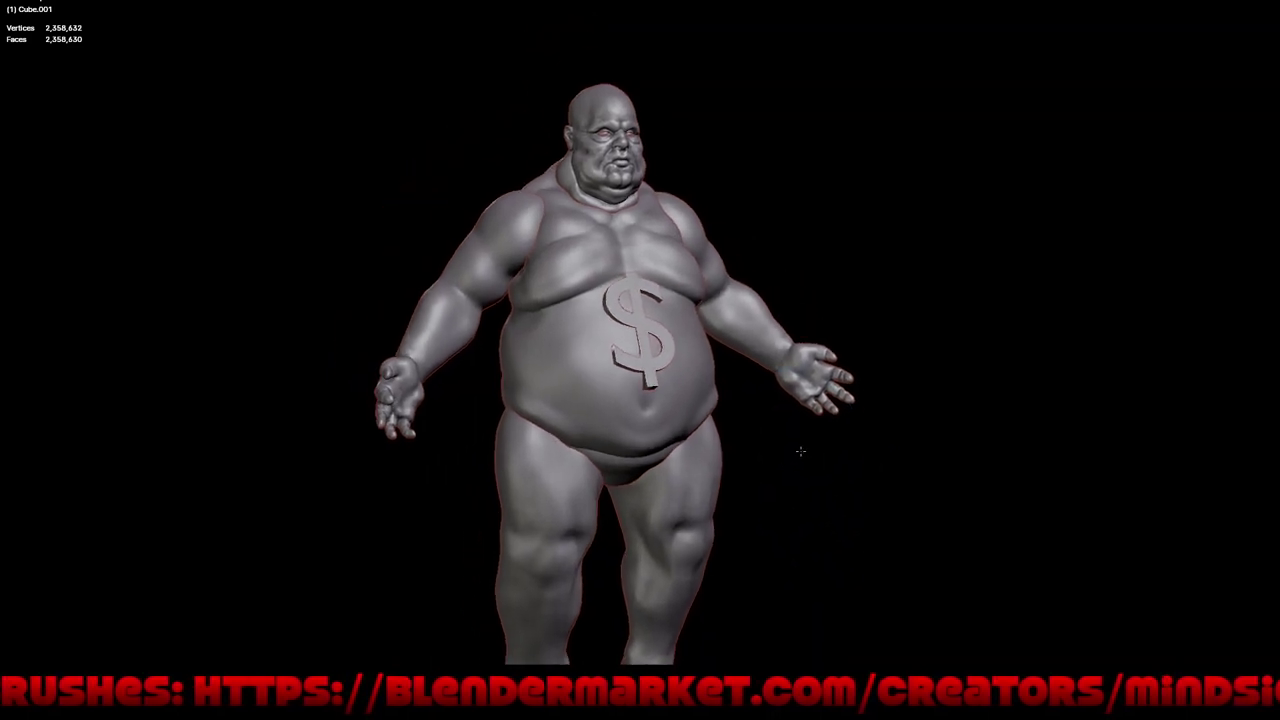
# Zoom in on the face from the front and stroke a deeper crease into the cheek
pyautogui.scroll(1, 808, 114)
pyautogui.scroll(3, 740, 100)
pyautogui.scroll(3, 672, 93)
pyautogui.moveTo(671, 93)
pyautogui.mouseDown(button='middle')
pyautogui.moveTo(771, 243)
pyautogui.moveTo(751, 286)
pyautogui.mouseUp(button='middle')
pyautogui.scroll(2, 751, 250)
pyautogui.scroll(2, 759, 212)
pyautogui.moveTo(759, 212); pyautogui.dragTo(786, 309, button='middle')
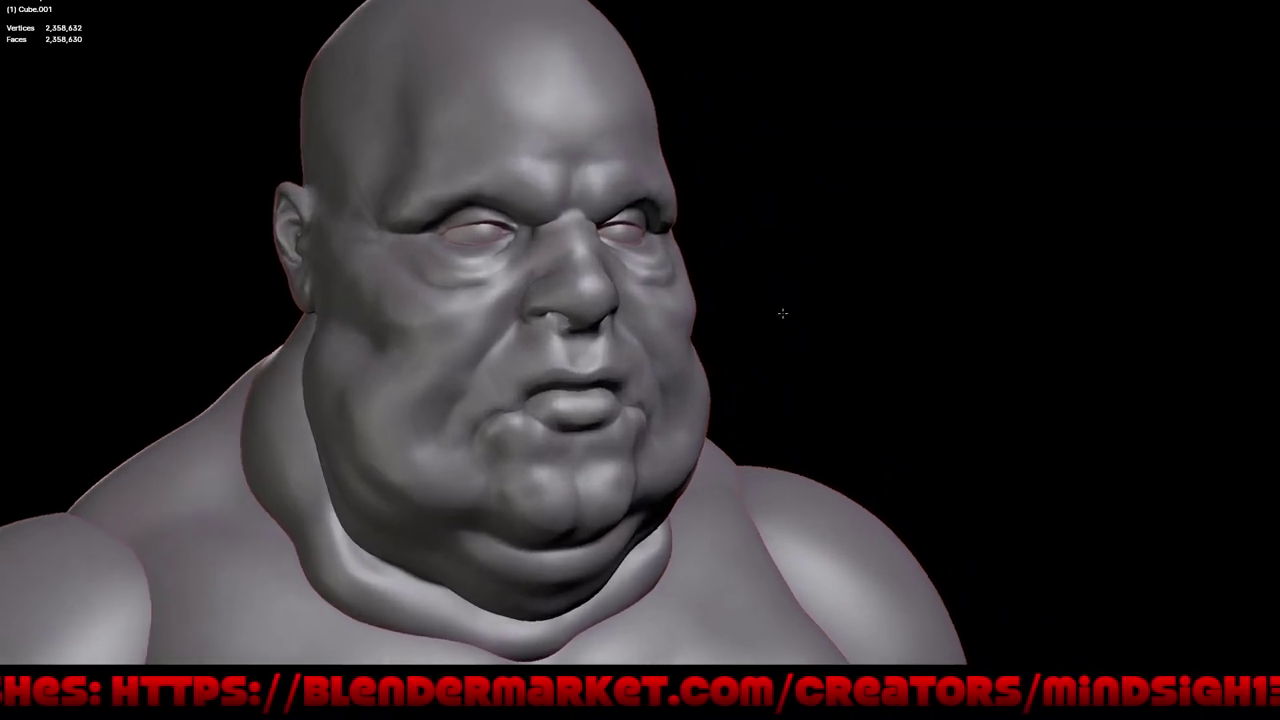
pyautogui.moveTo(809, 363)
pyautogui.mouseDown(button='middle')
pyautogui.moveTo(785, 390)
pyautogui.moveTo(743, 386)
pyautogui.mouseUp(button='middle')
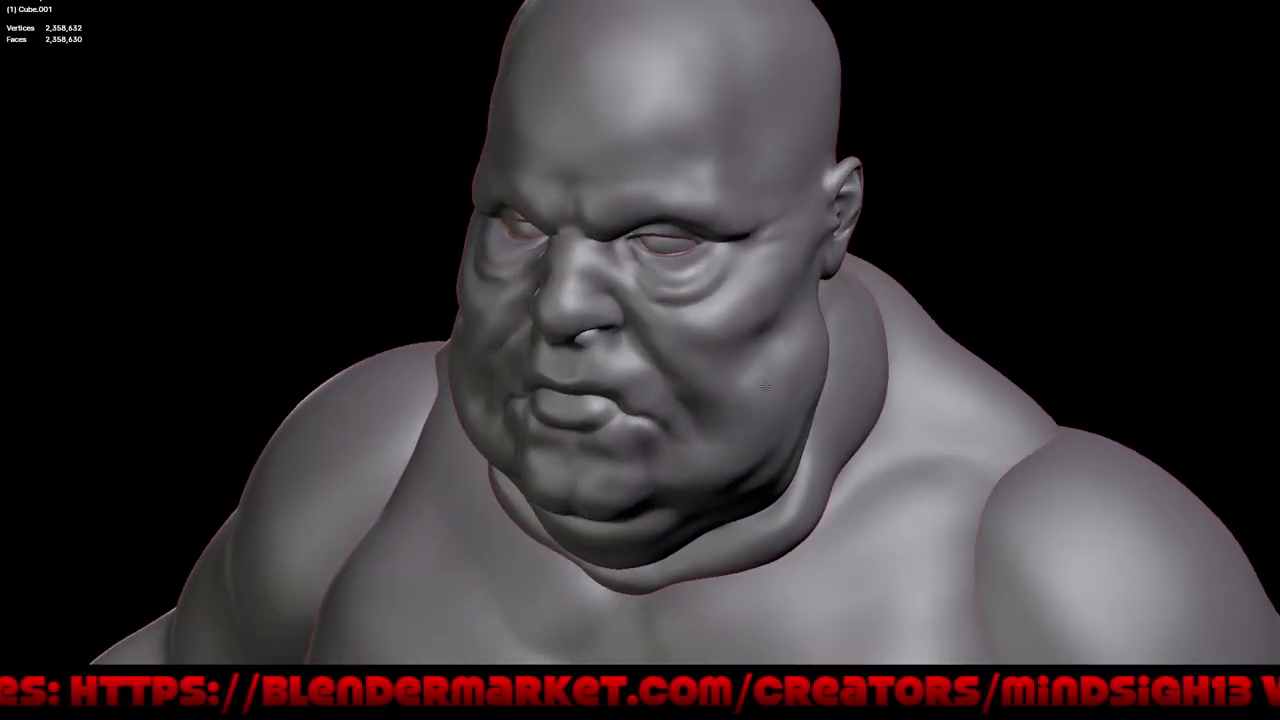
pyautogui.scroll(2, 743, 386)
pyautogui.scroll(2, 719, 331)
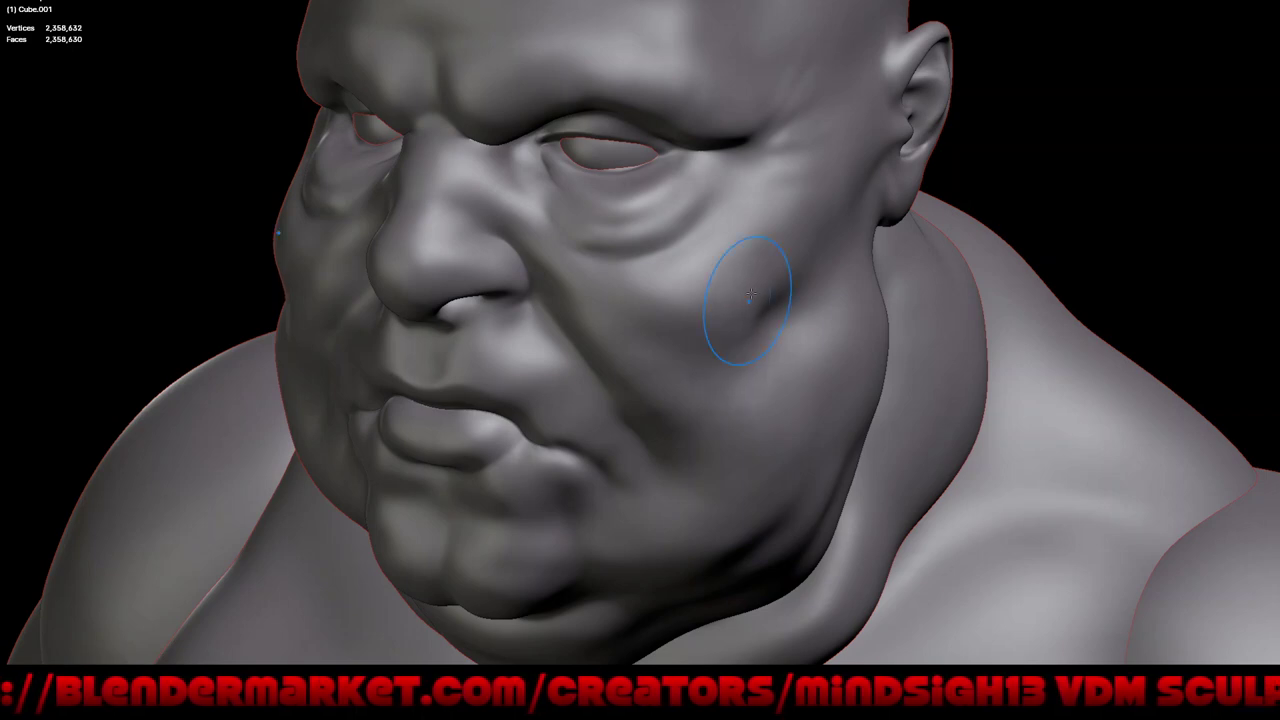
pyautogui.moveTo(750, 295); pyautogui.dragTo(755, 265)
# Check the cheek crease from front, side-profile and three-quarter views of the head
pyautogui.moveTo(709, 423); pyautogui.dragTo(786, 392, button='middle')
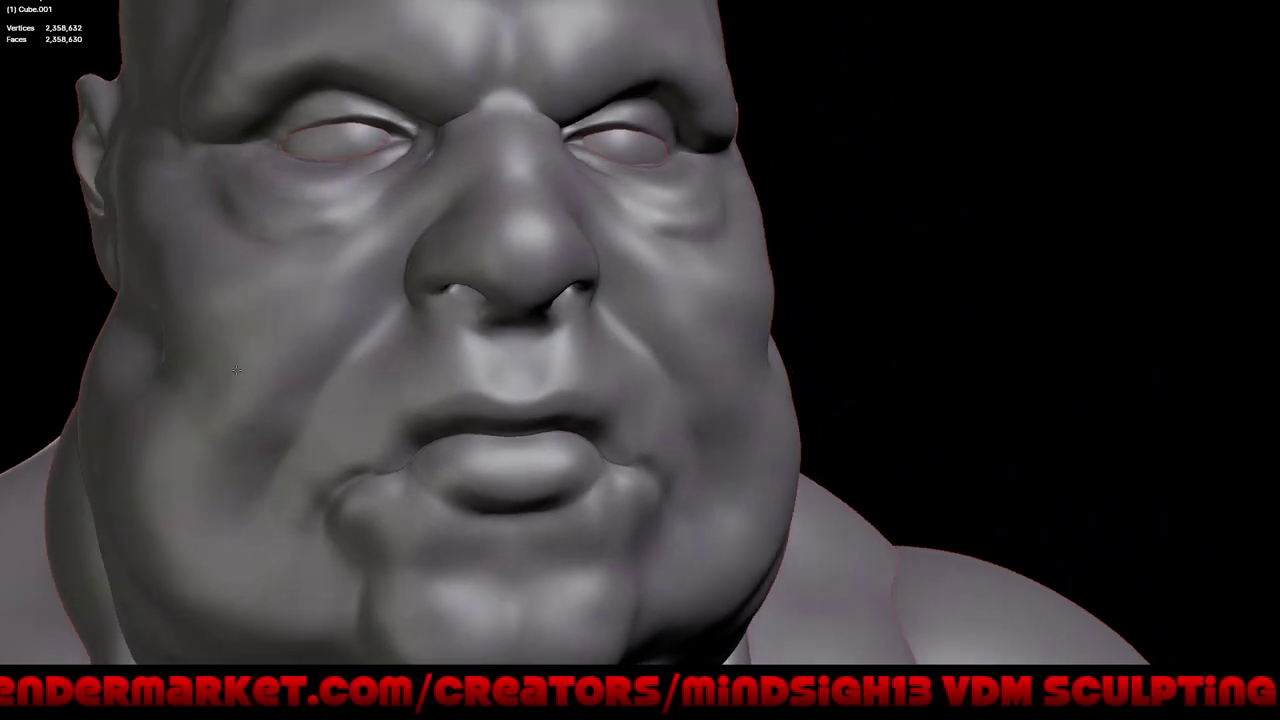
pyautogui.moveTo(222, 377); pyautogui.dragTo(206, 357, button='middle')
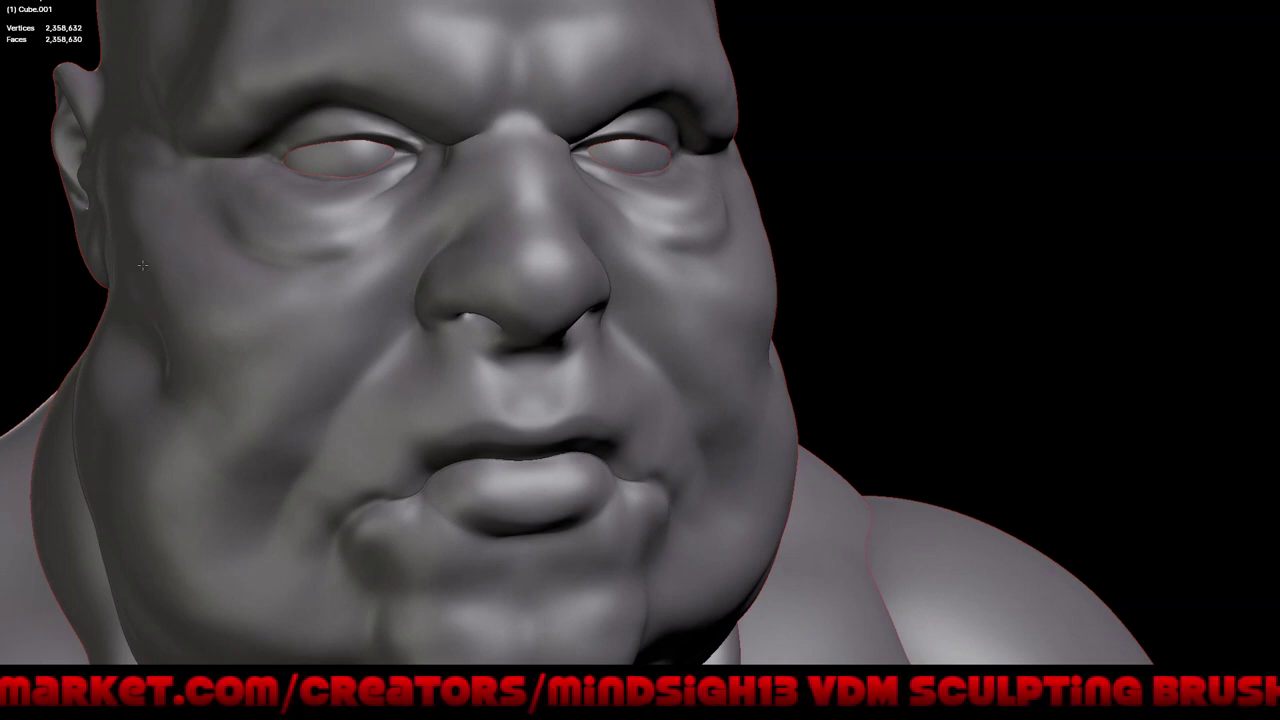
pyautogui.moveTo(457, 386)
pyautogui.mouseDown(button='middle')
pyautogui.moveTo(762, 378)
pyautogui.moveTo(686, 371)
pyautogui.moveTo(640, 251)
pyautogui.mouseUp(button='middle')
pyautogui.scroll(-3, 640, 251)
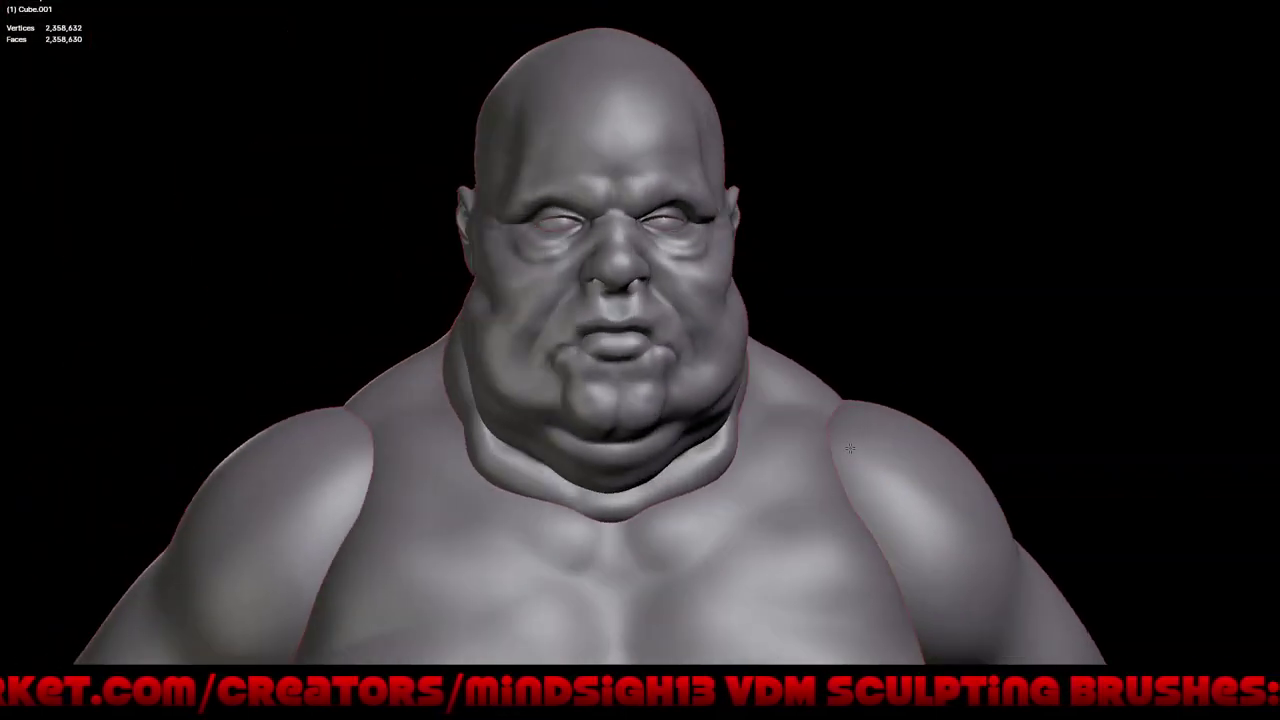
pyautogui.moveTo(849, 449)
pyautogui.mouseDown(button='middle')
pyautogui.moveTo(822, 413)
pyautogui.moveTo(869, 420)
pyautogui.mouseUp(button='middle')
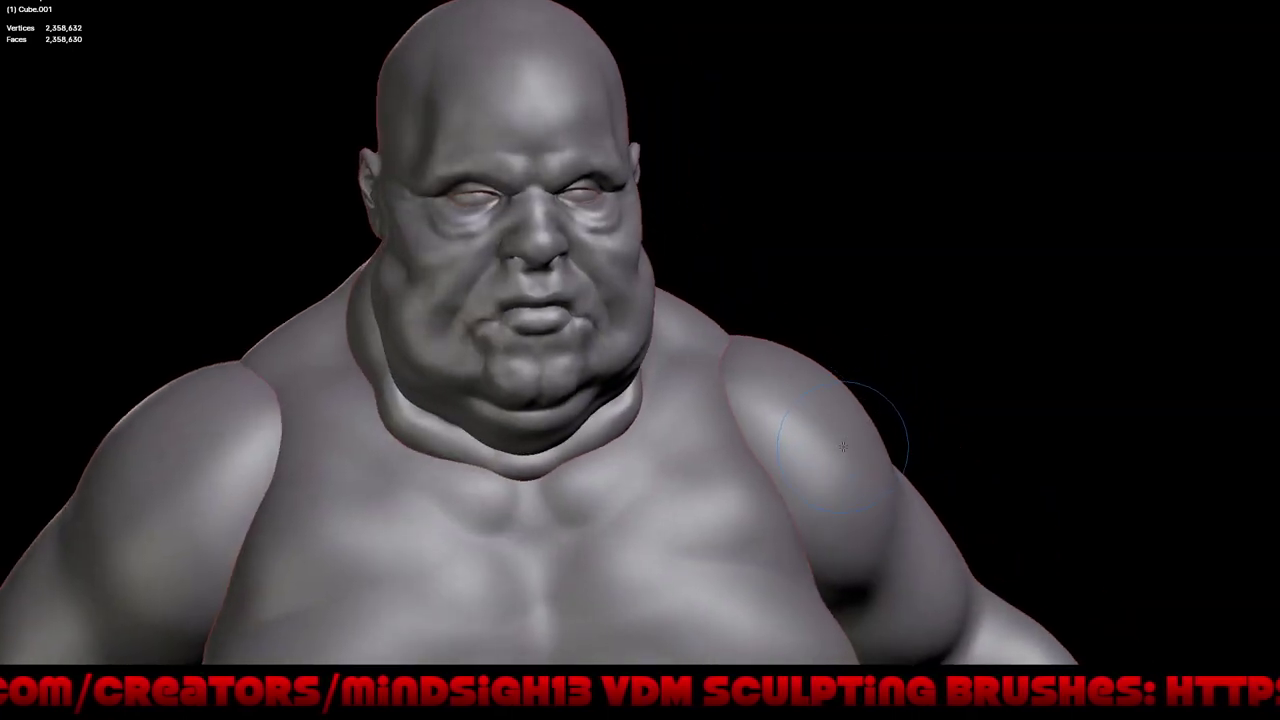
pyautogui.moveTo(843, 447)
pyautogui.mouseDown(button='middle')
pyautogui.moveTo(826, 434)
pyautogui.moveTo(778, 443)
pyautogui.moveTo(700, 400)
pyautogui.mouseUp(button='middle')
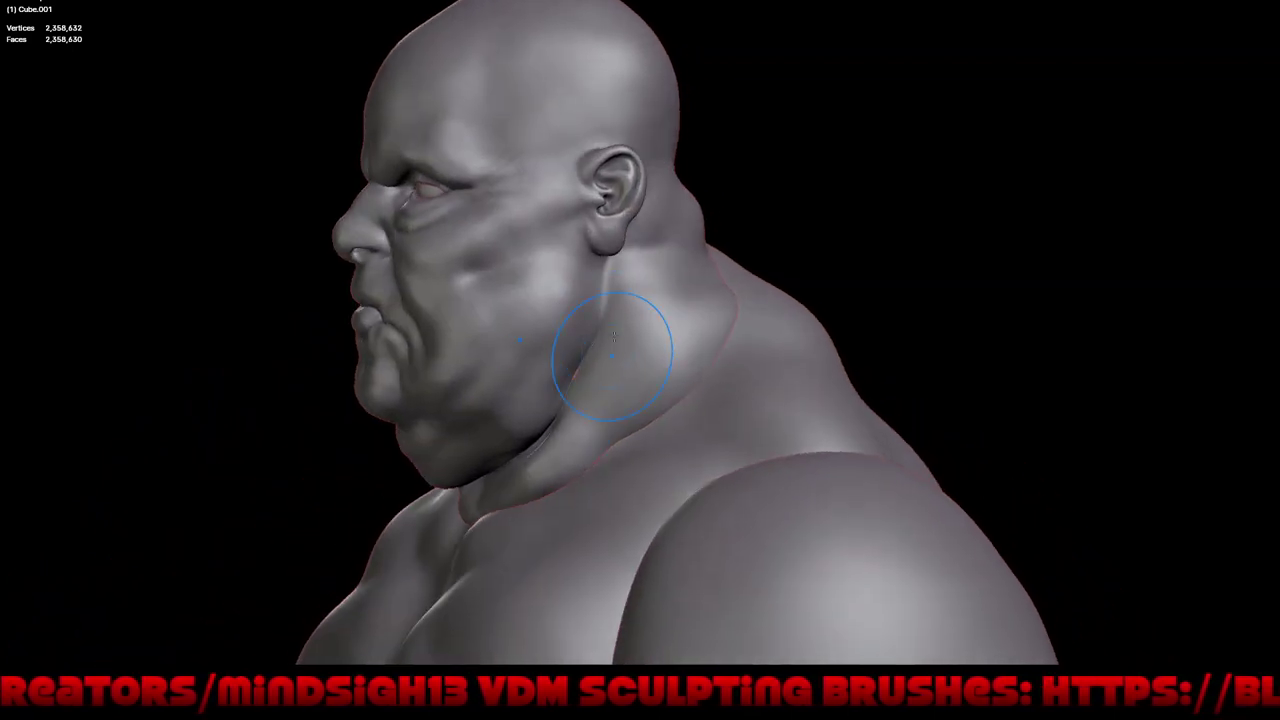
pyautogui.scroll(2, 614, 338)
pyautogui.scroll(2, 597, 303)
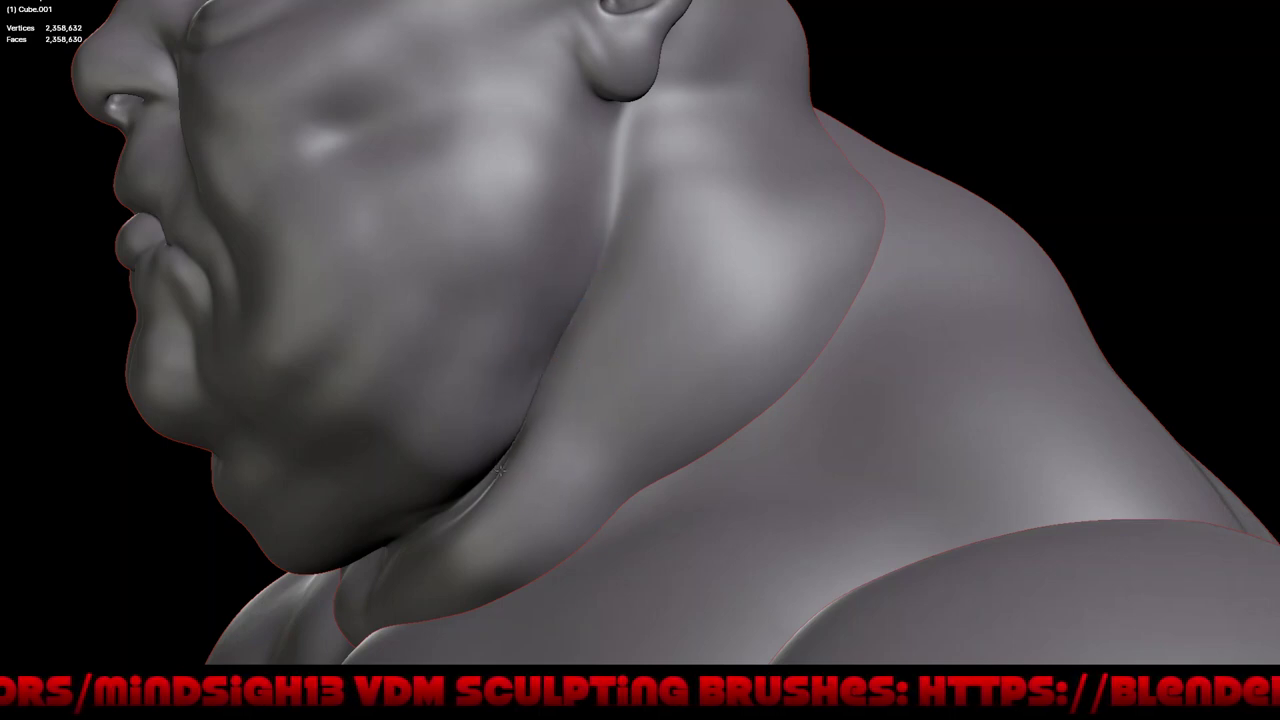
pyautogui.moveTo(505, 465)
pyautogui.mouseDown(button='middle')
pyautogui.moveTo(568, 492)
pyautogui.moveTo(457, 486)
pyautogui.mouseUp(button='middle')
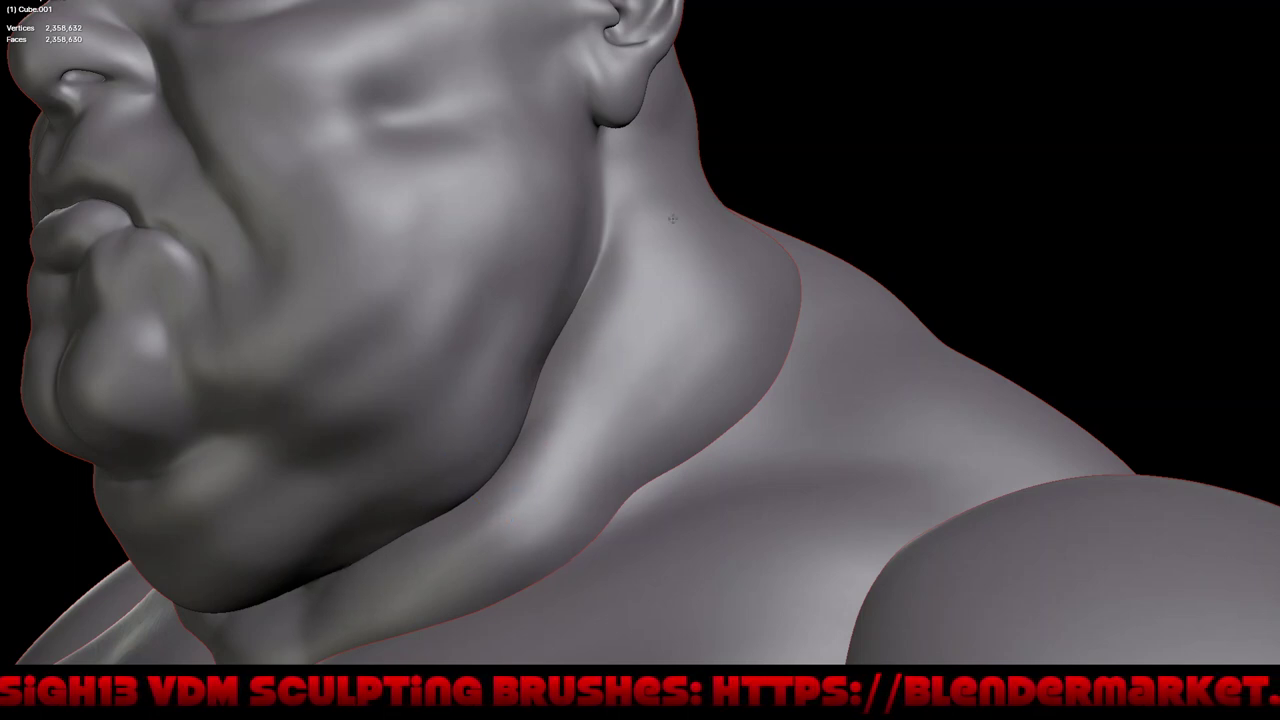
pyautogui.scroll(-5, 667, 355)
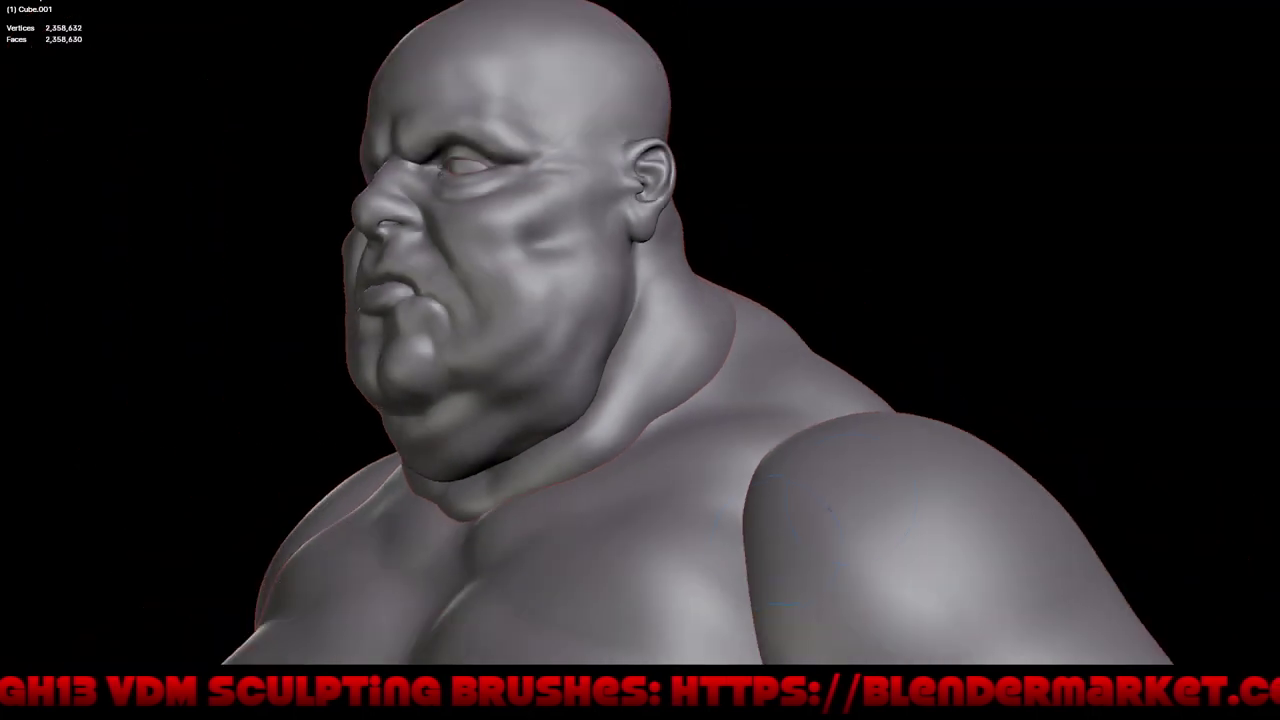
pyautogui.moveTo(667, 355)
pyautogui.mouseDown(button='middle')
pyautogui.moveTo(841, 507)
pyautogui.moveTo(695, 201)
pyautogui.mouseUp(button='middle')
pyautogui.scroll(3, 695, 201)
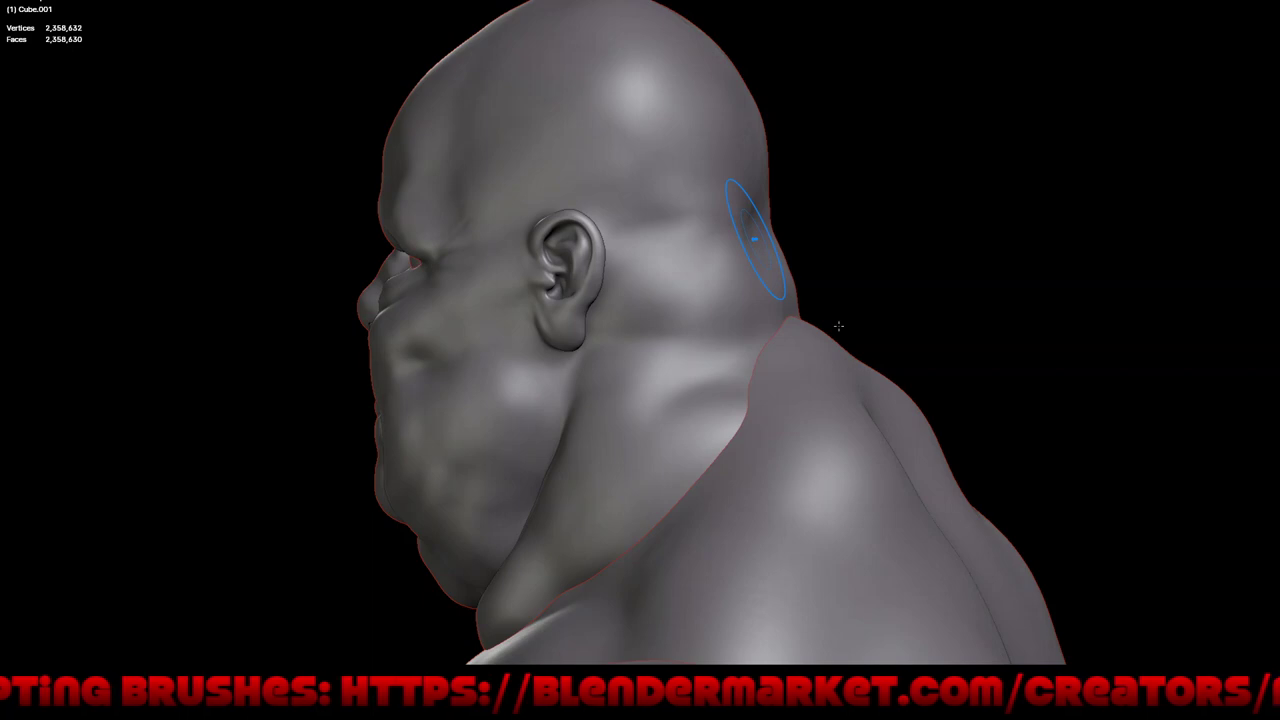
pyautogui.moveTo(838, 325)
pyautogui.mouseDown(button='middle')
pyautogui.moveTo(701, 356)
pyautogui.moveTo(830, 315)
pyautogui.mouseUp(button='middle')
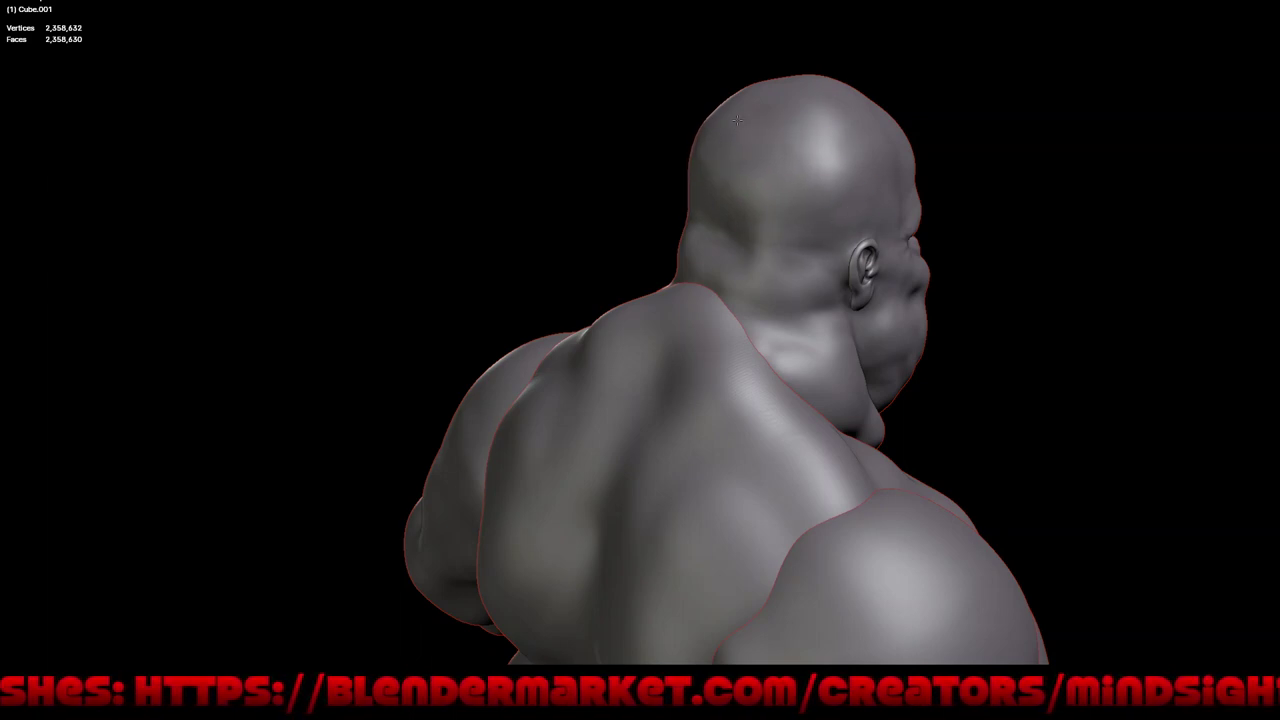
pyautogui.moveTo(657, 214); pyautogui.dragTo(846, 257, button='middle')
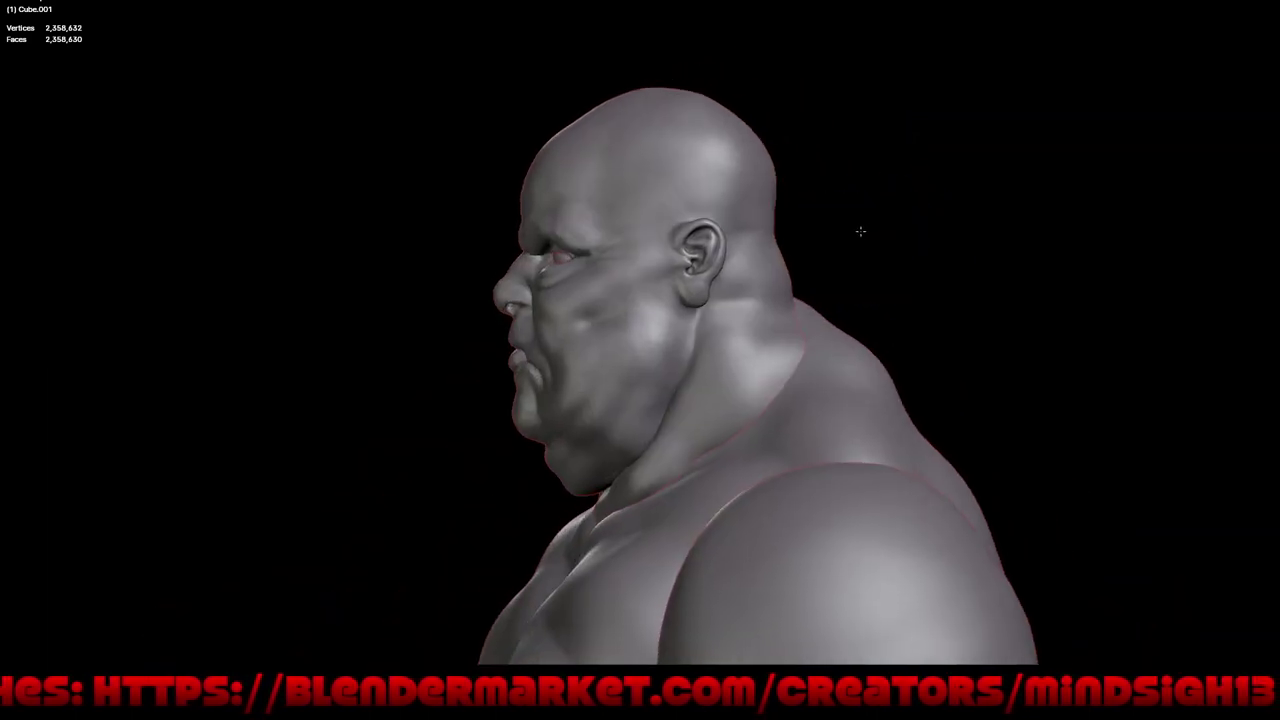
pyautogui.scroll(-6, 863, 225)
pyautogui.moveTo(909, 414)
pyautogui.mouseDown(button='middle')
pyautogui.moveTo(864, 359)
pyautogui.moveTo(914, 329)
pyautogui.moveTo(796, 388)
pyautogui.moveTo(820, 418)
pyautogui.moveTo(620, 133)
pyautogui.moveTo(681, 199)
pyautogui.moveTo(630, 127)
pyautogui.mouseUp(button='middle')
pyautogui.scroll(3, 620, 133)
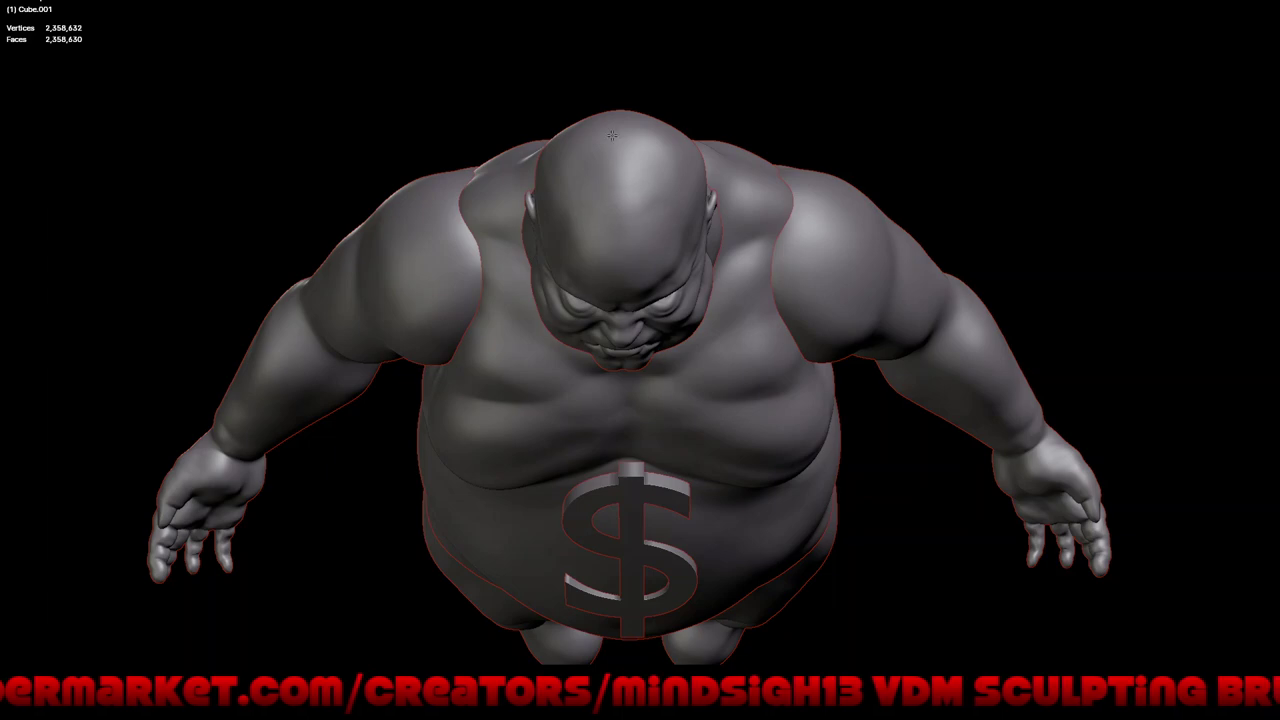
pyautogui.scroll(3, 614, 140)
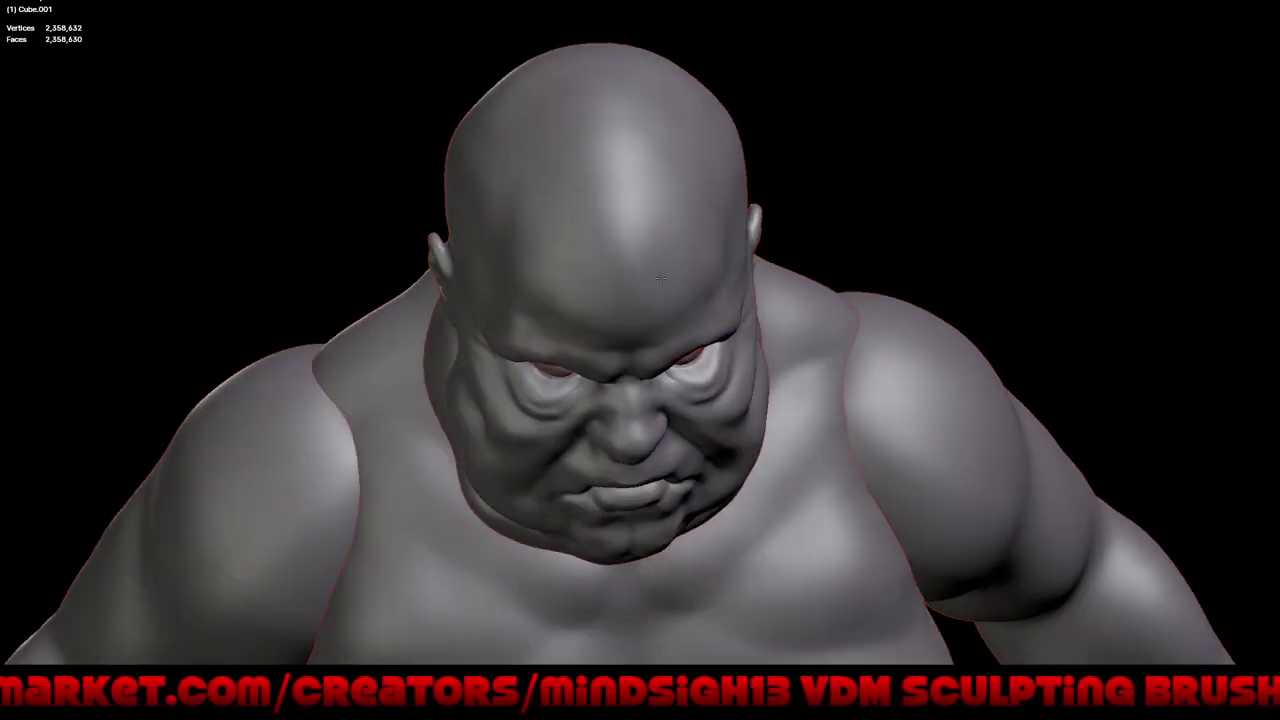
pyautogui.moveTo(619, 311); pyautogui.dragTo(644, 333, button='middle')
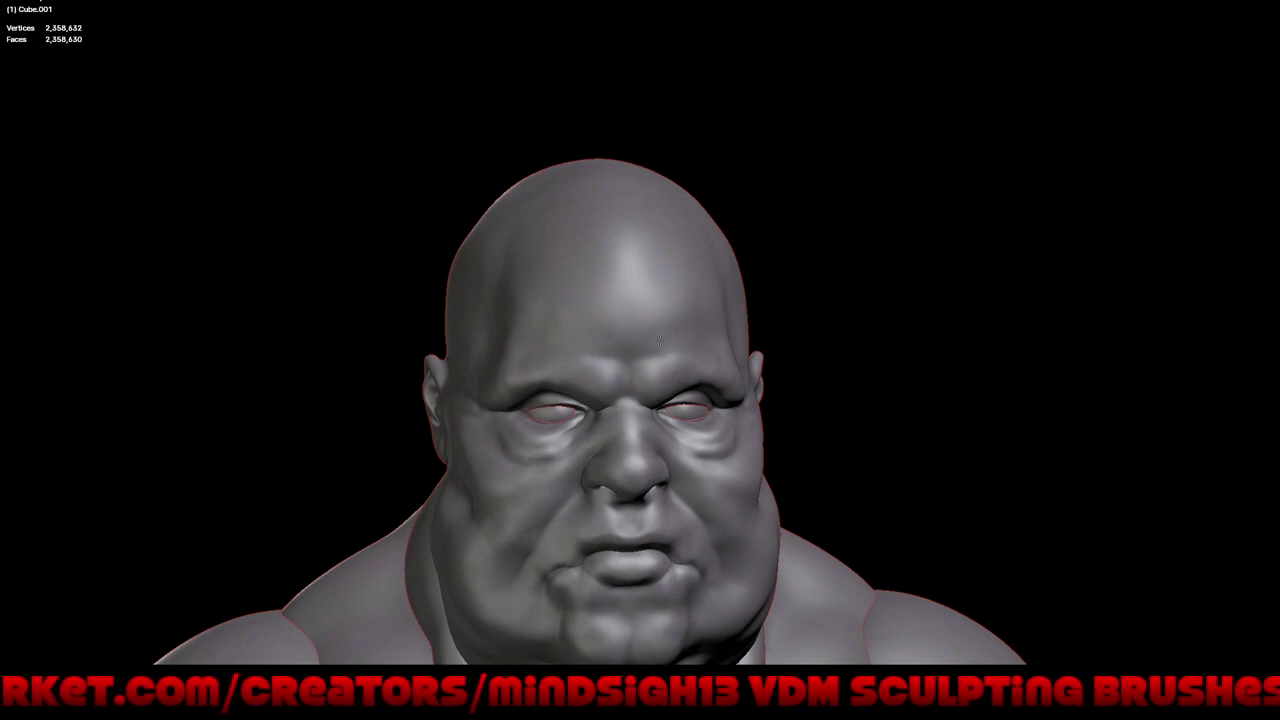
pyautogui.scroll(2, 652, 338)
pyautogui.scroll(2, 677, 331)
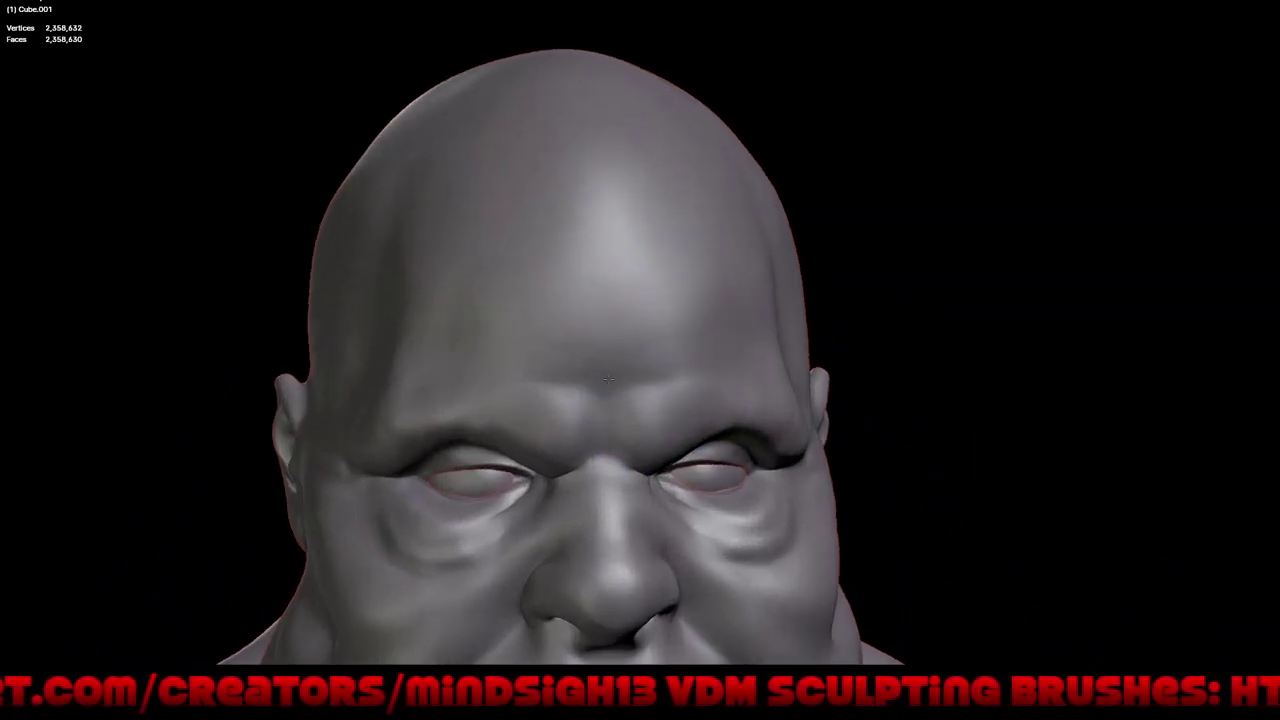
pyautogui.moveTo(573, 390); pyautogui.dragTo(686, 337, button='middle')
pyautogui.scroll(-3, 686, 337)
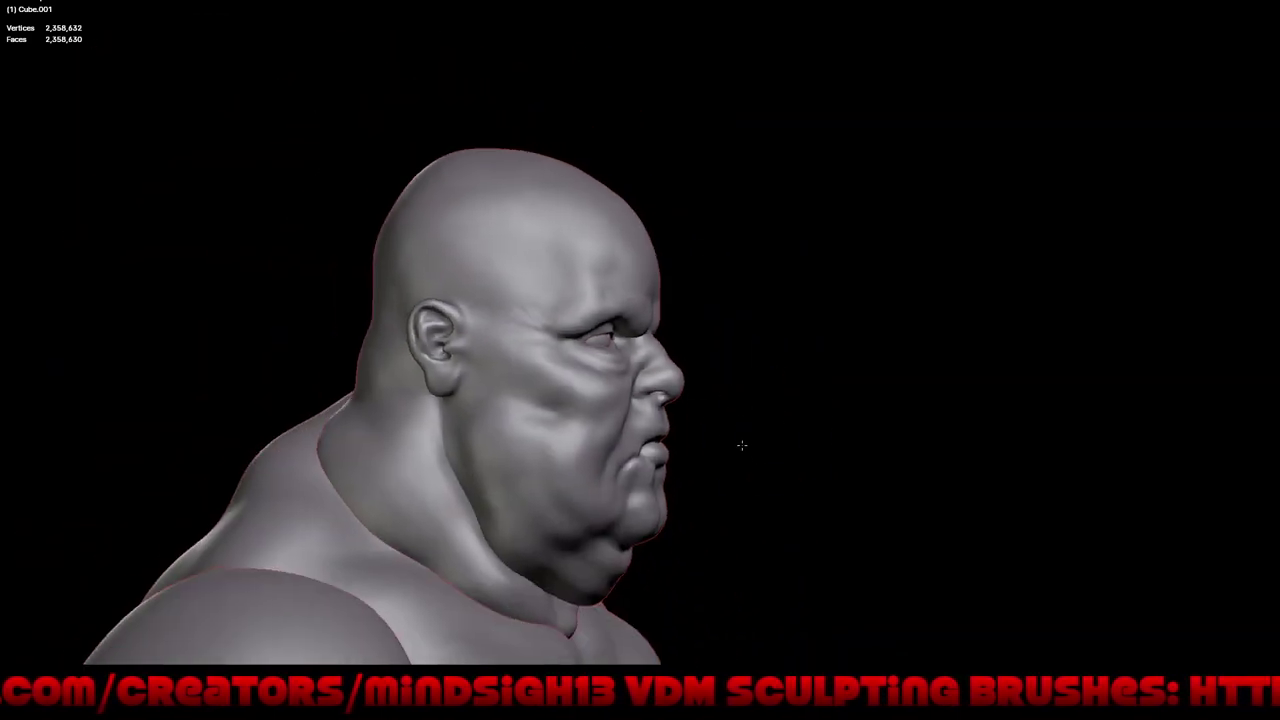
pyautogui.keyDown('shift'); pyautogui.scroll(-2, 828, 388); pyautogui.keyUp('shift')
pyautogui.keyDown('shift'); pyautogui.scroll(-1, 820, 428); pyautogui.keyUp('shift')
pyautogui.keyDown('shift'); pyautogui.scroll(-1, 831, 374); pyautogui.keyUp('shift')
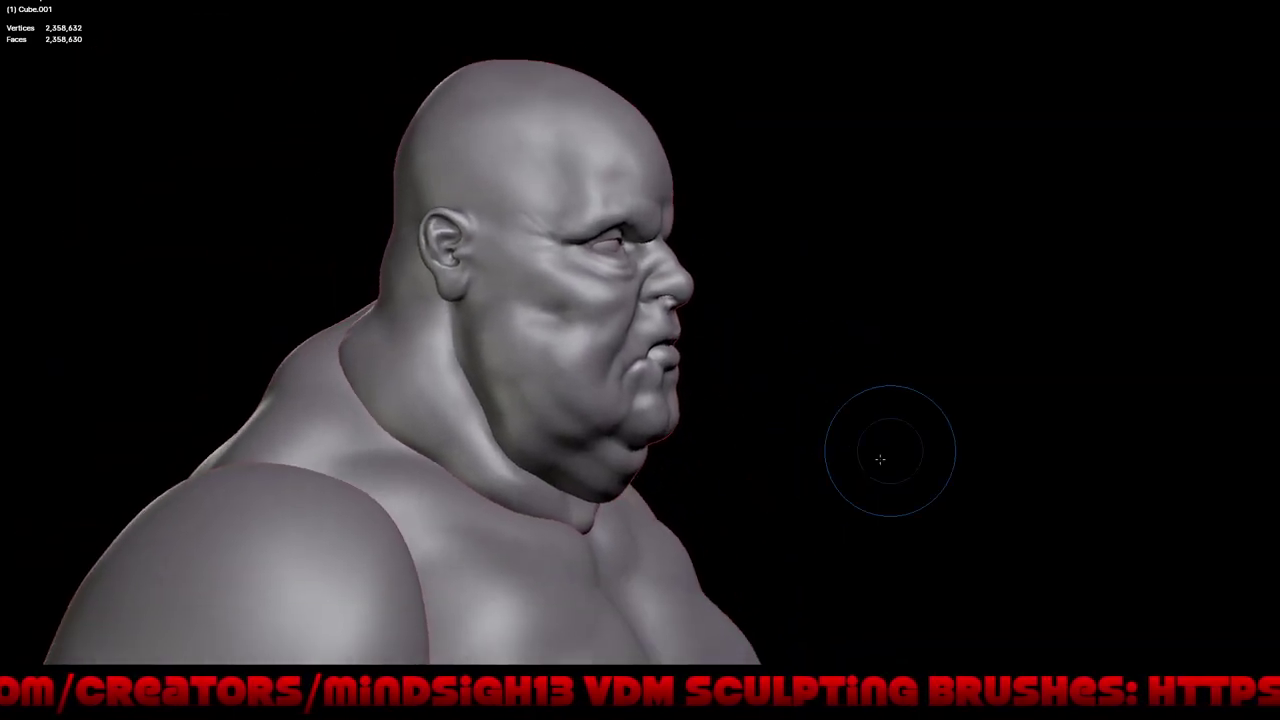
pyautogui.keyDown('shift'); pyautogui.scroll(-1, 871, 449); pyautogui.keyUp('shift')
pyautogui.moveTo(877, 443)
pyautogui.keyDown('shift'); pyautogui.mouseDown(button='middle')
pyautogui.moveTo(890, 463)
pyautogui.moveTo(861, 514)
pyautogui.moveTo(778, 493)
pyautogui.mouseUp(button='middle'); pyautogui.keyUp('shift')
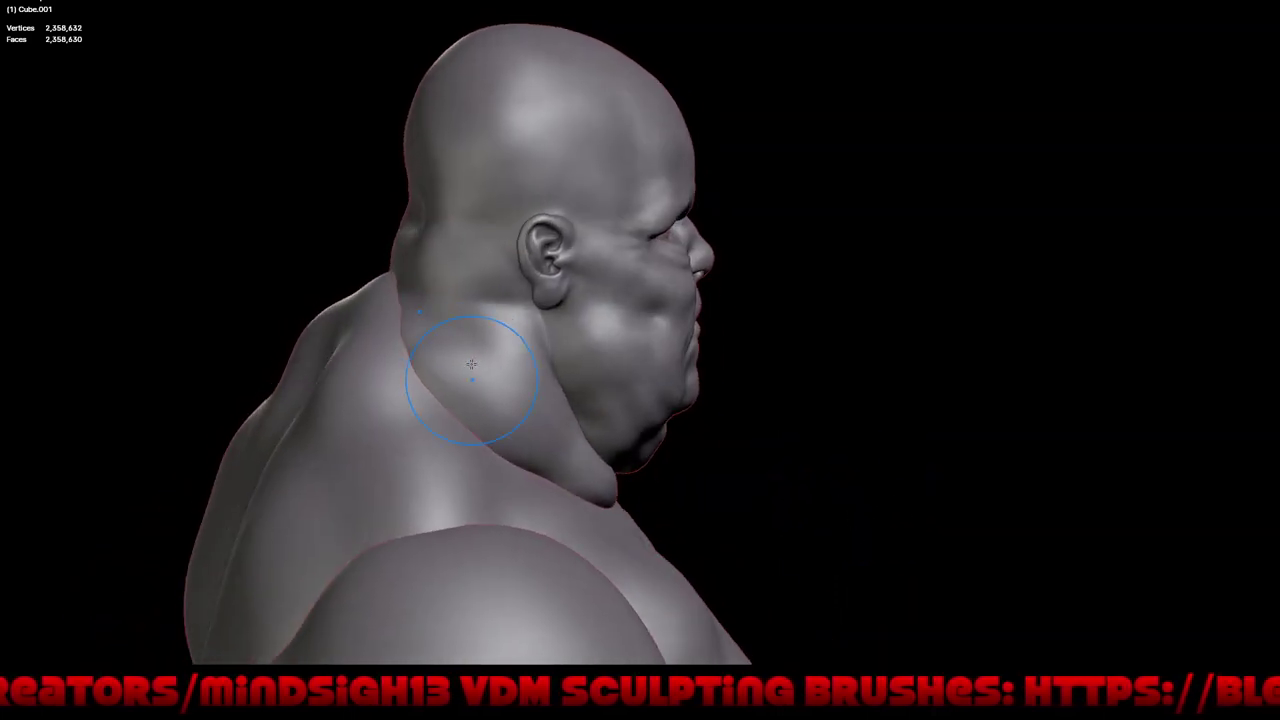
pyautogui.scroll(3, 471, 364)
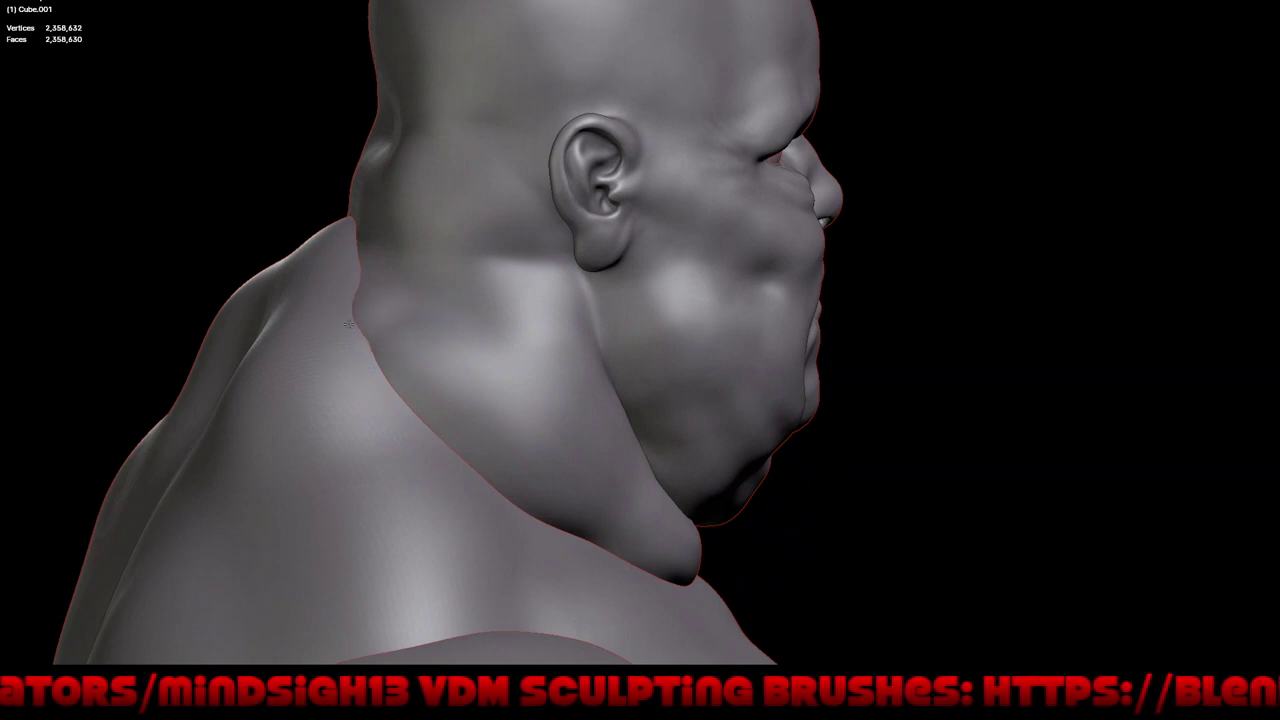
pyautogui.moveTo(352, 371)
pyautogui.mouseDown(button='middle')
pyautogui.moveTo(443, 371)
pyautogui.moveTo(450, 398)
pyautogui.moveTo(398, 347)
pyautogui.mouseUp(button='middle')
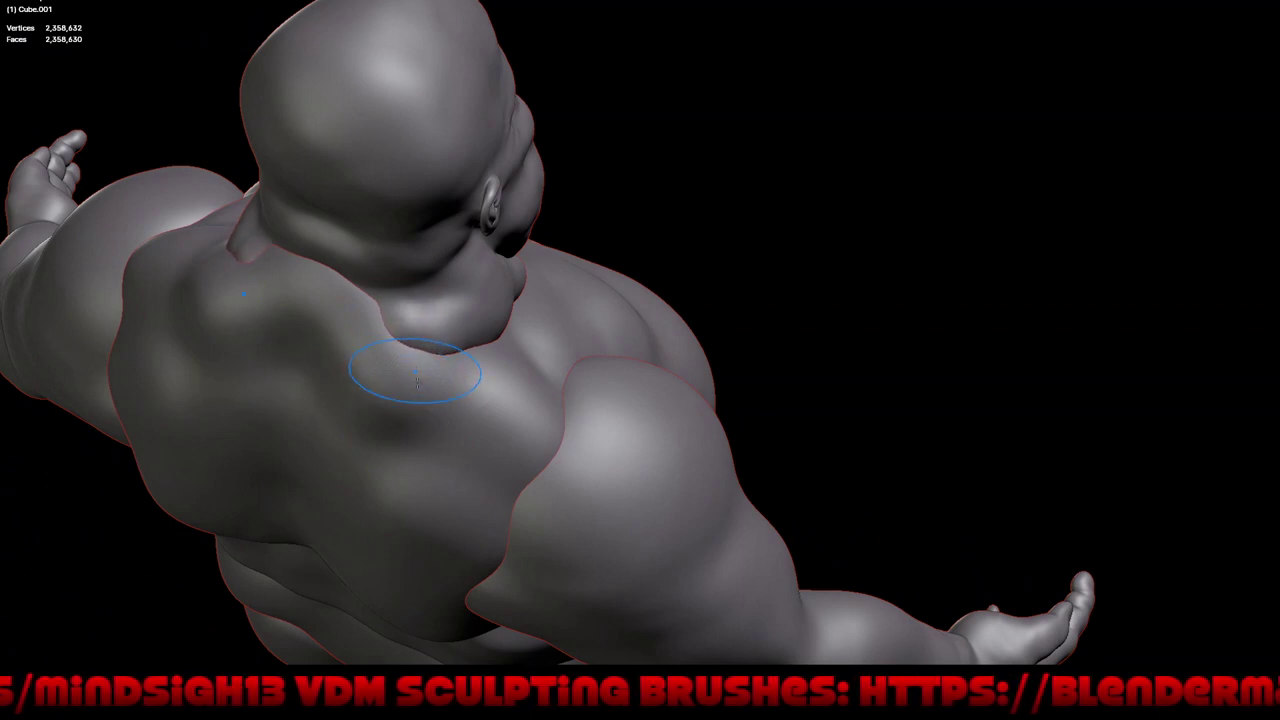
pyautogui.moveTo(410, 375); pyautogui.dragTo(419, 357)
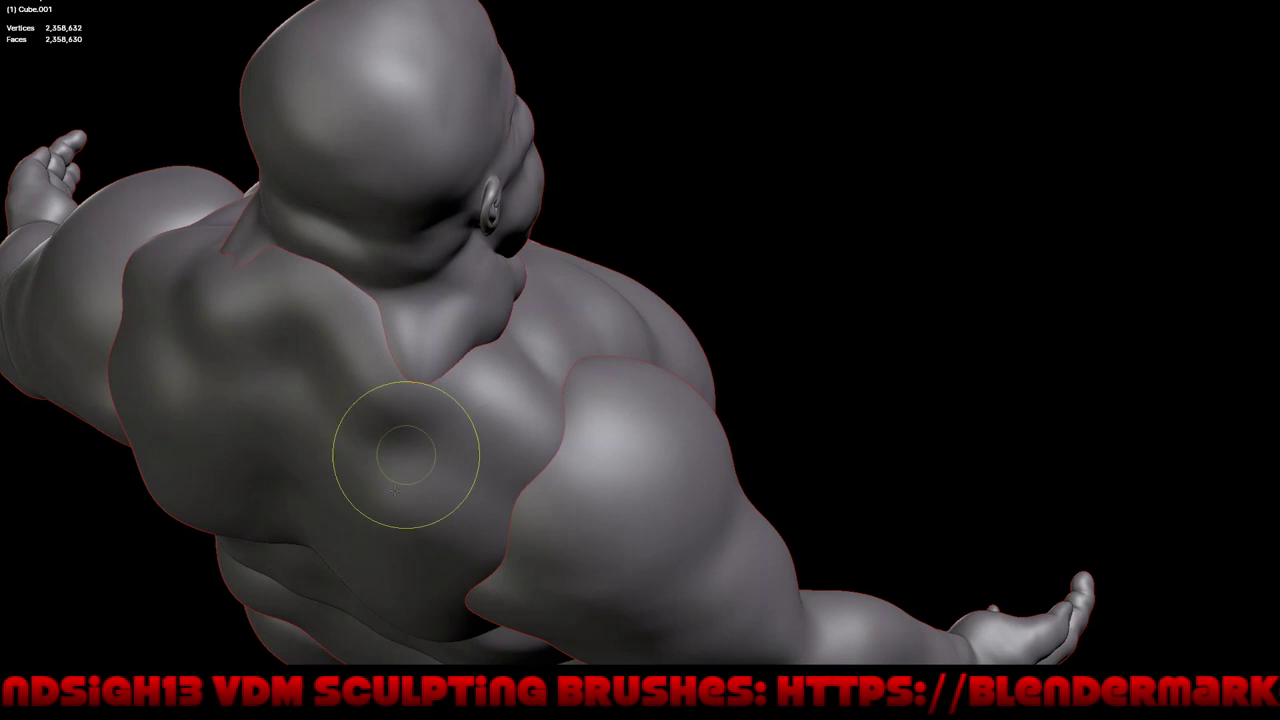
pyautogui.moveTo(395, 490); pyautogui.dragTo(442, 366, button='middle')
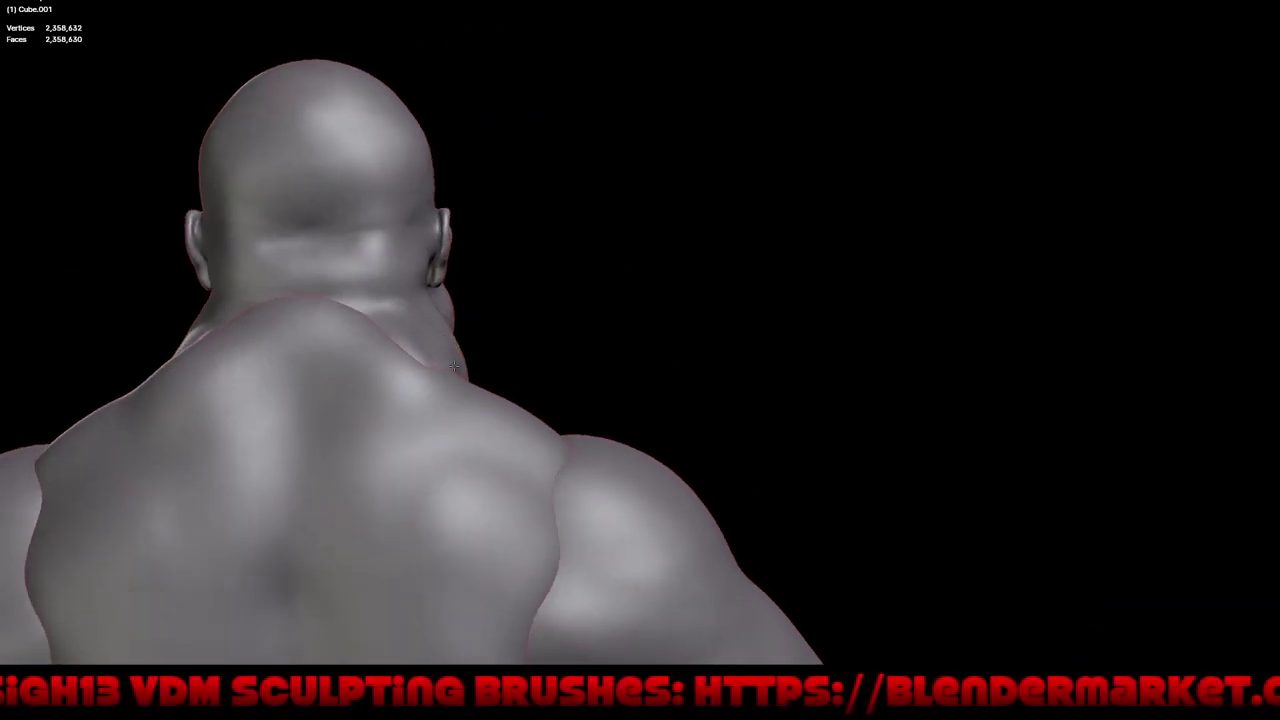
pyautogui.moveTo(532, 330); pyautogui.dragTo(428, 290, button='middle')
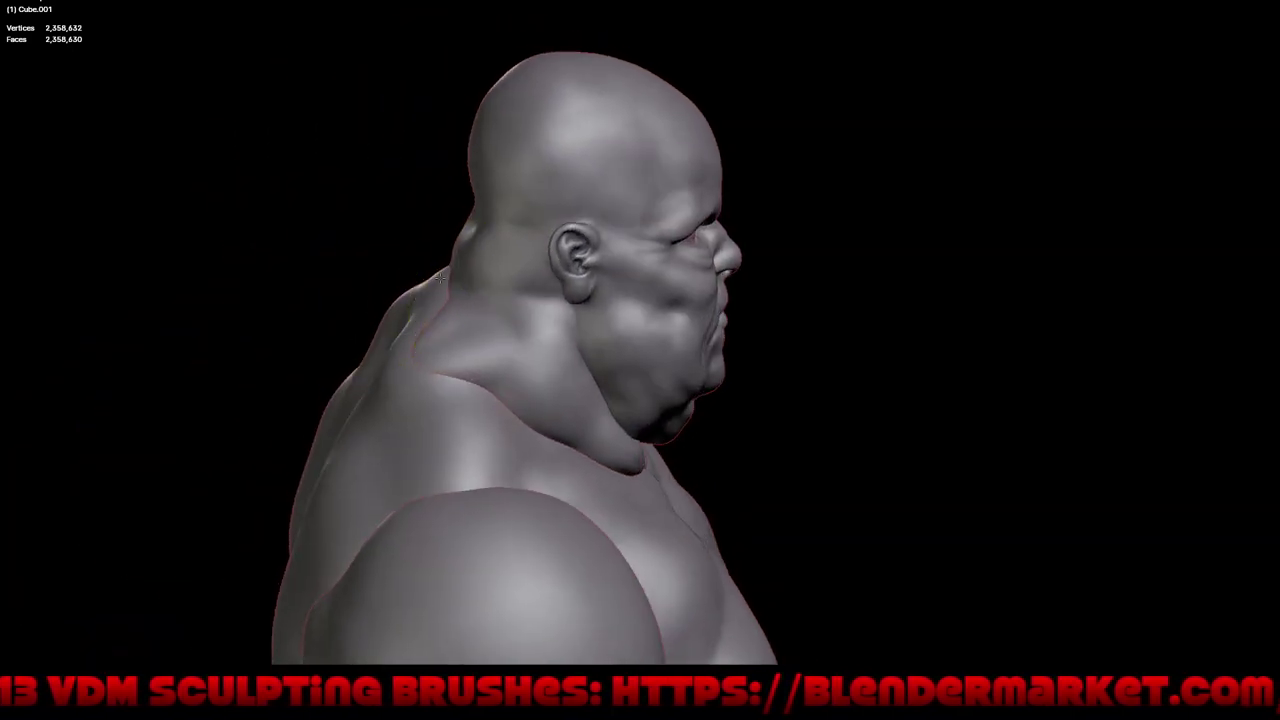
pyautogui.moveTo(407, 301); pyautogui.dragTo(480, 305, button='middle')
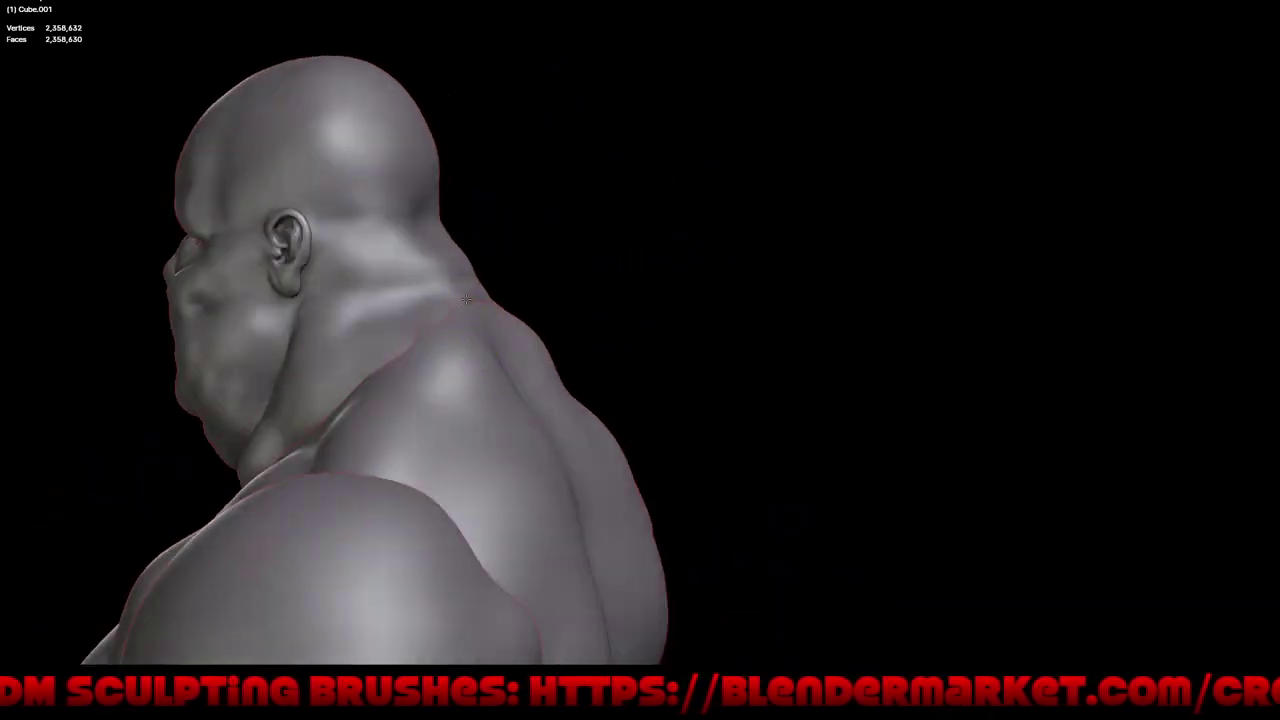
pyautogui.moveTo(471, 308); pyautogui.dragTo(500, 343, button='middle')
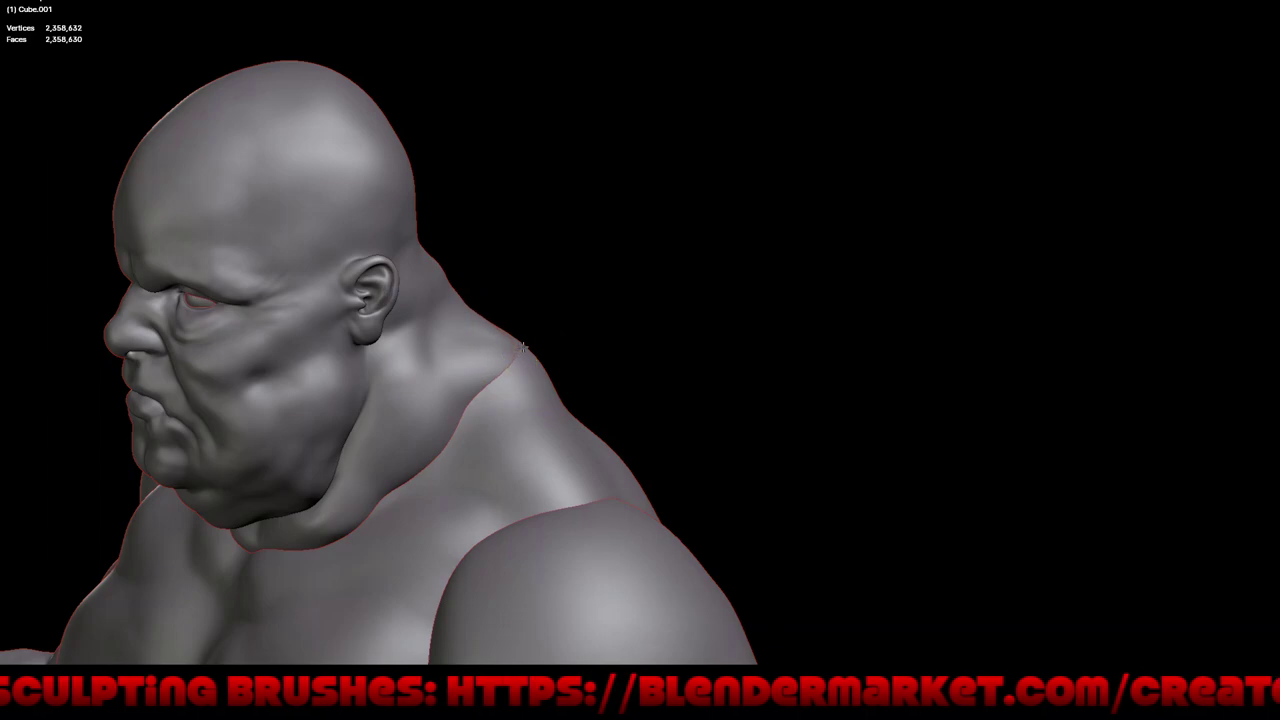
pyautogui.scroll(-3, 524, 348)
pyautogui.scroll(-2, 600, 420)
pyautogui.moveTo(651, 486)
pyautogui.mouseDown(button='middle')
pyautogui.moveTo(633, 481)
pyautogui.moveTo(760, 477)
pyautogui.mouseUp(button='middle')
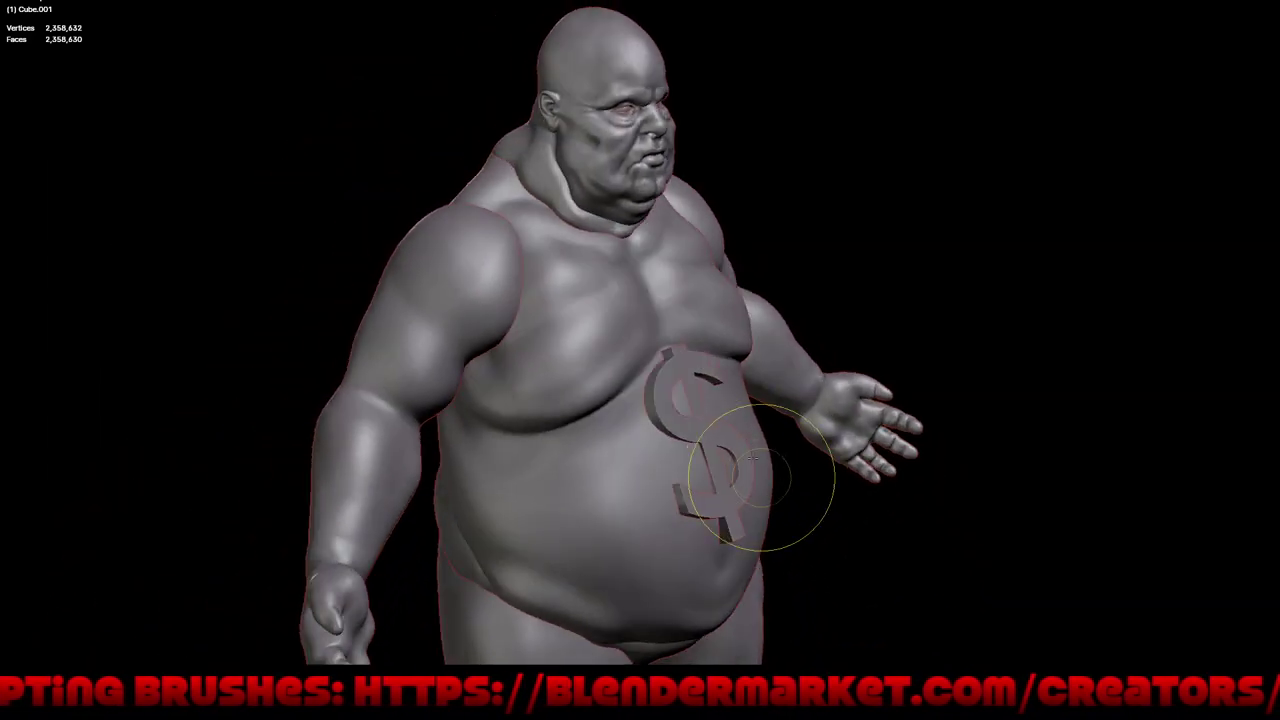
# Orbit from the figure's side around to its back, then bring up the Save/Open pie menu
pyautogui.moveTo(752, 458); pyautogui.dragTo(740, 450)
pyautogui.moveTo(740, 450)
pyautogui.mouseDown(button='middle')
pyautogui.moveTo(700, 440)
pyautogui.moveTo(814, 400)
pyautogui.moveTo(627, 455)
pyautogui.moveTo(757, 429)
pyautogui.mouseUp(button='middle')
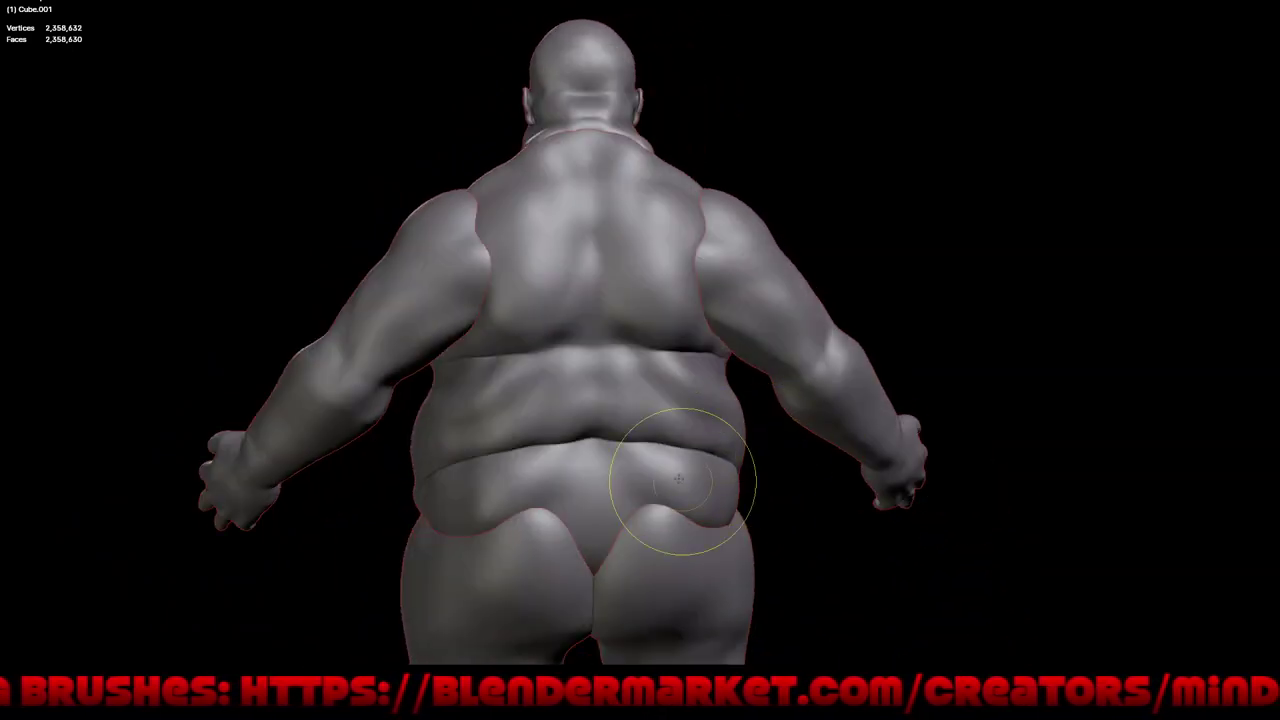
pyautogui.moveTo(700, 486)
pyautogui.mouseDown(button='middle')
pyautogui.moveTo(801, 487)
pyautogui.moveTo(752, 467)
pyautogui.mouseUp(button='middle')
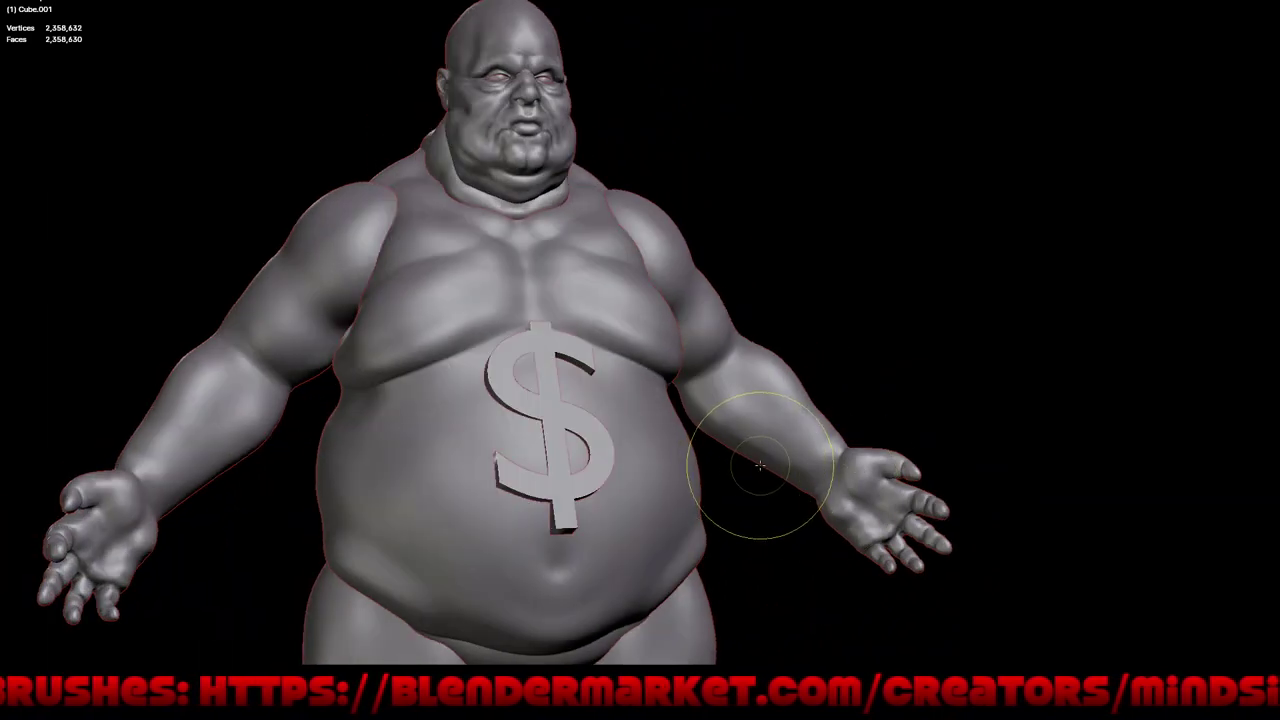
pyautogui.hotkey('ctrl', 's')
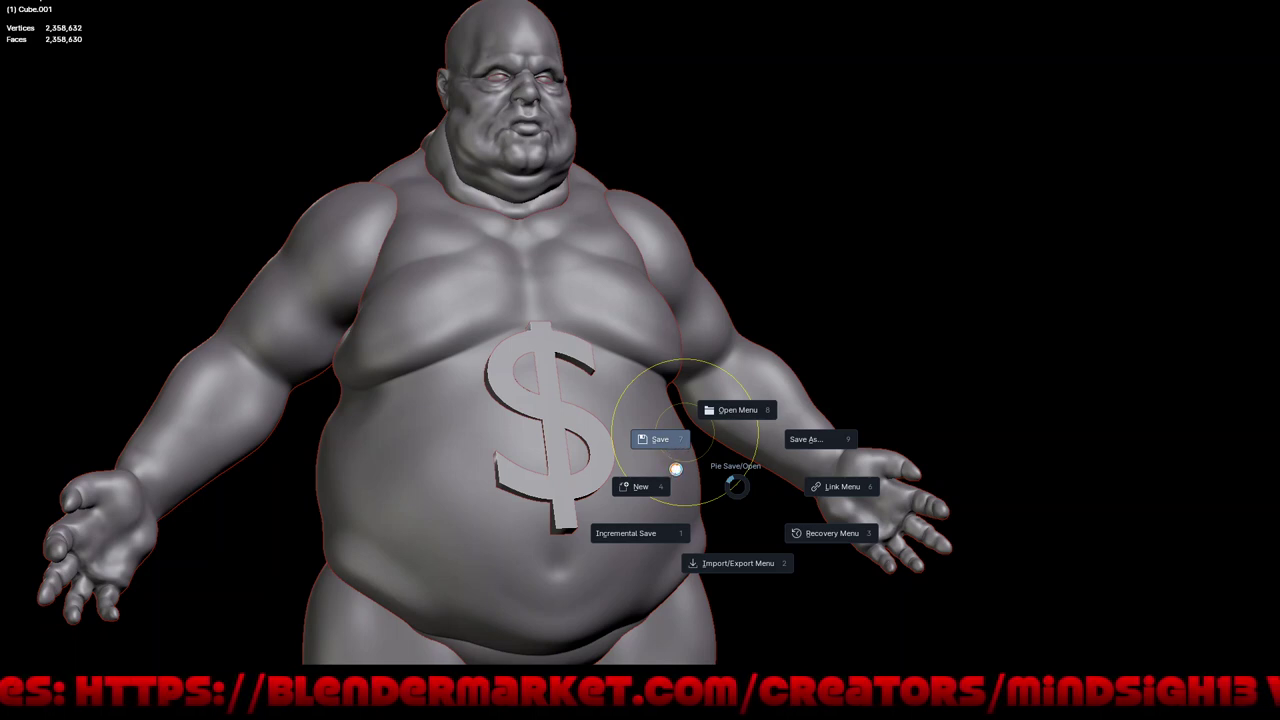
# Save the sculpt, then frame the whole figure from head to feet
pyautogui.click(1012, 463)
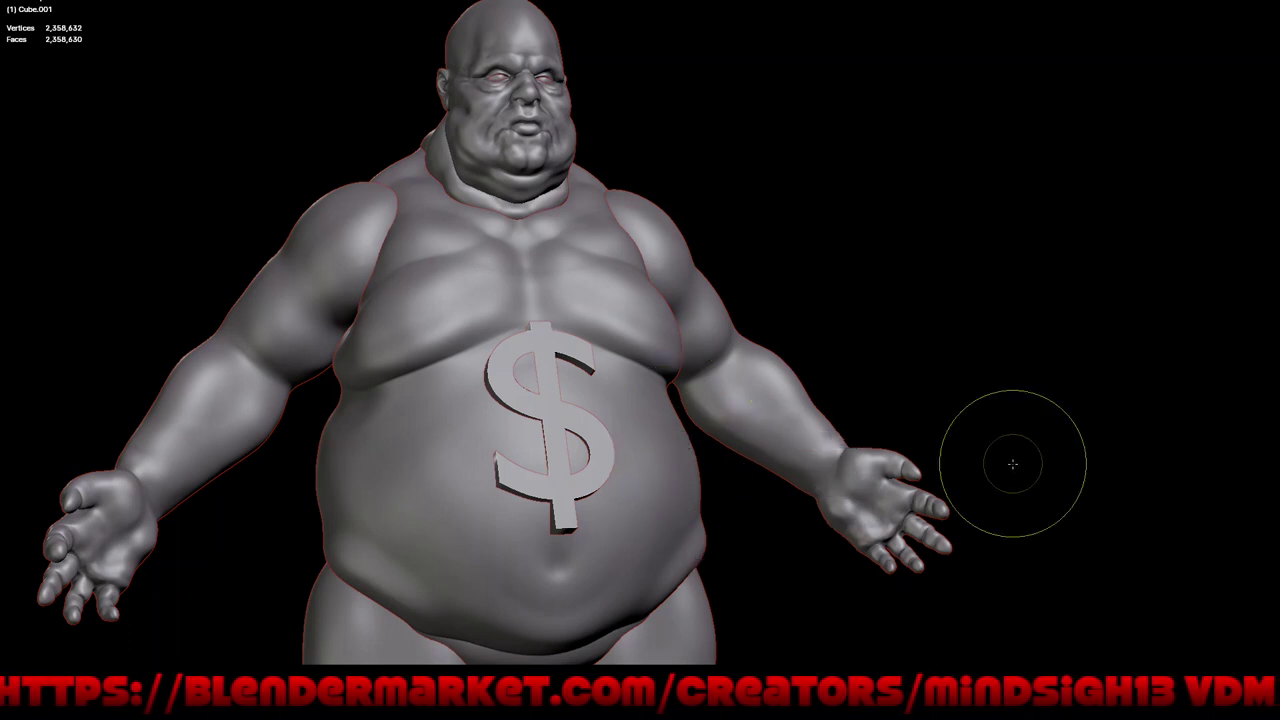
pyautogui.moveTo(986, 371); pyautogui.dragTo(960, 376, button='middle')
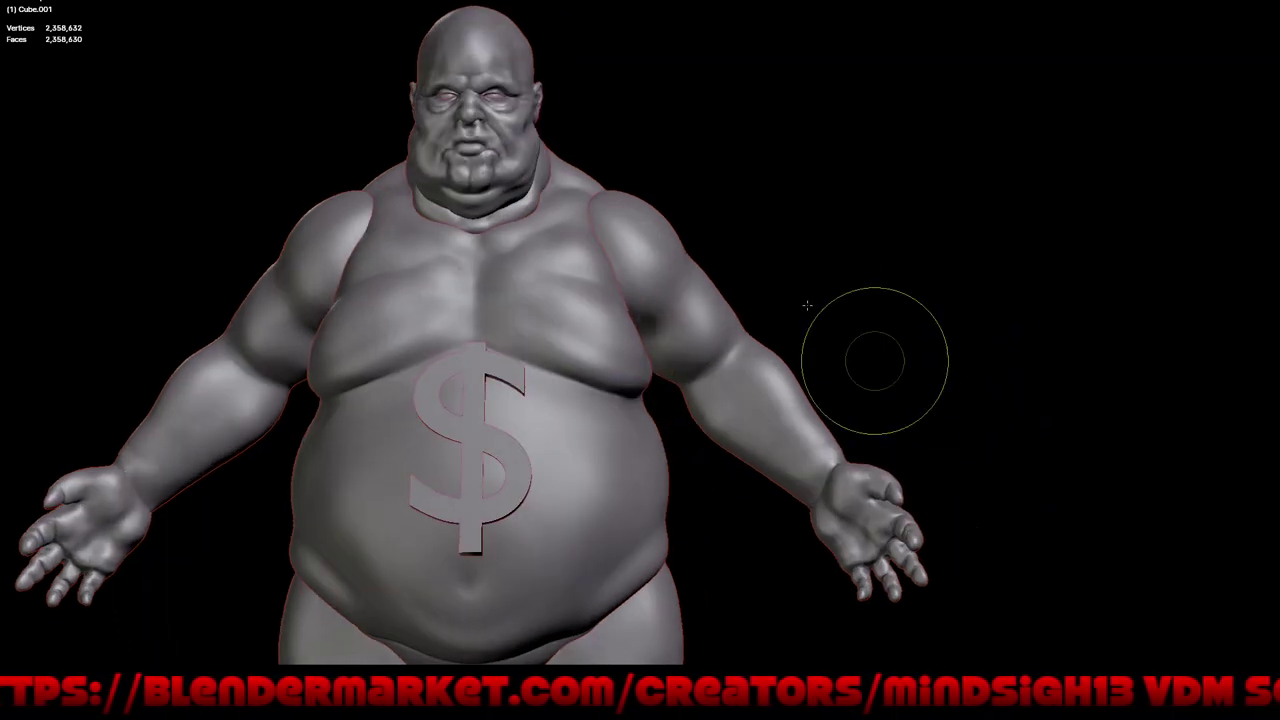
pyautogui.scroll(-2, 857, 357)
pyautogui.scroll(-2, 853, 370)
pyautogui.scroll(-1, 849, 370)
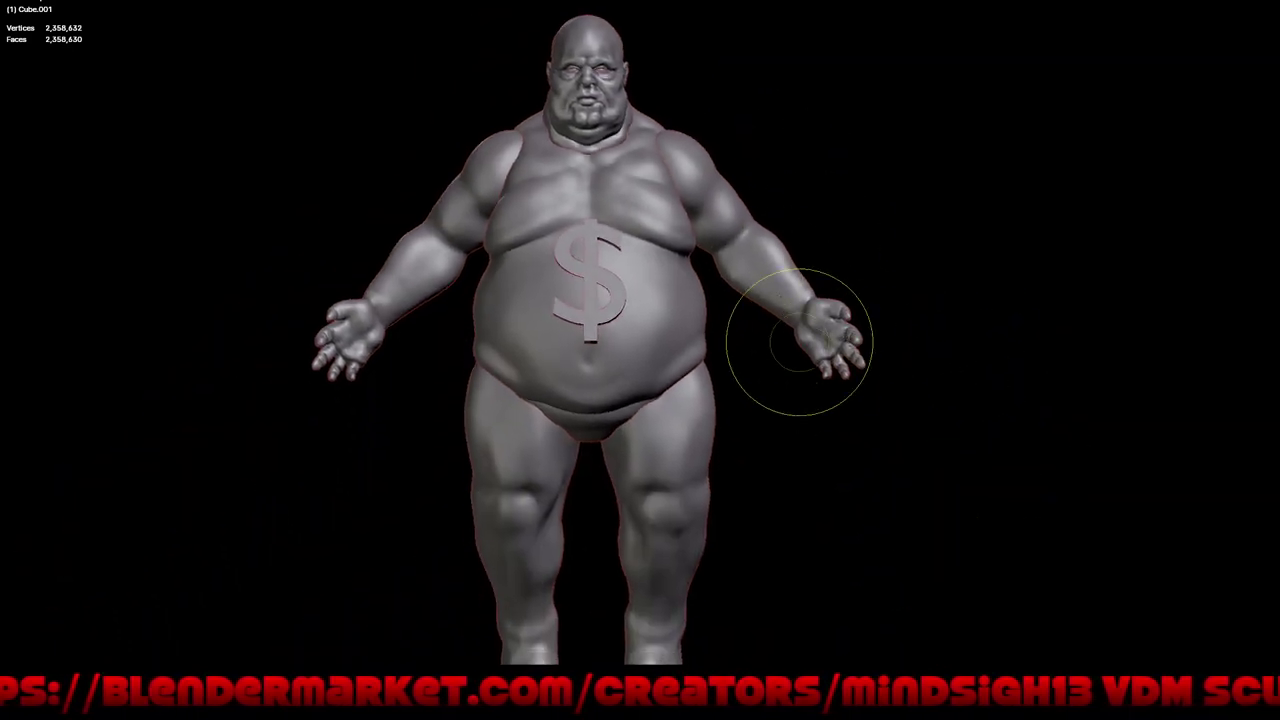
pyautogui.keyDown('shift'); pyautogui.moveTo(757, 400); pyautogui.dragTo(701, 338, button='middle'); pyautogui.keyUp('shift')
pyautogui.scroll(-1, 757, 400)
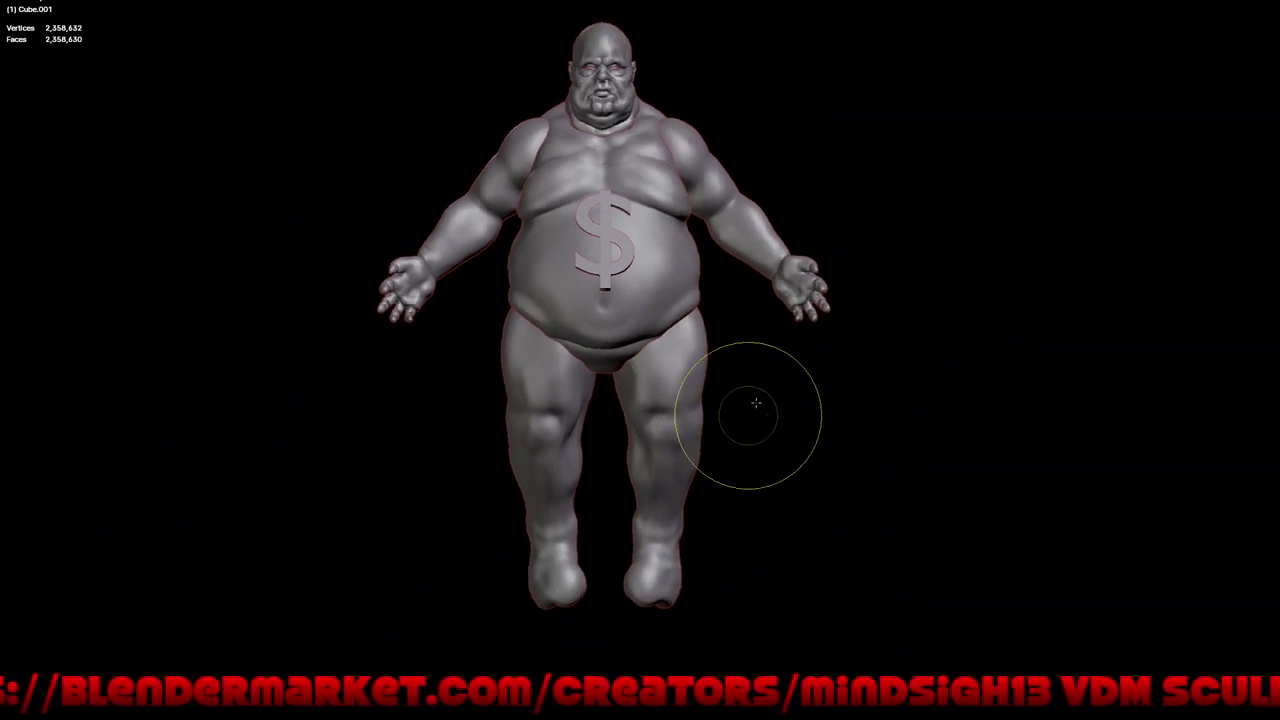
pyautogui.keyDown('shift'); pyautogui.moveTo(757, 400); pyautogui.dragTo(785, 434, button='middle'); pyautogui.keyUp('shift')
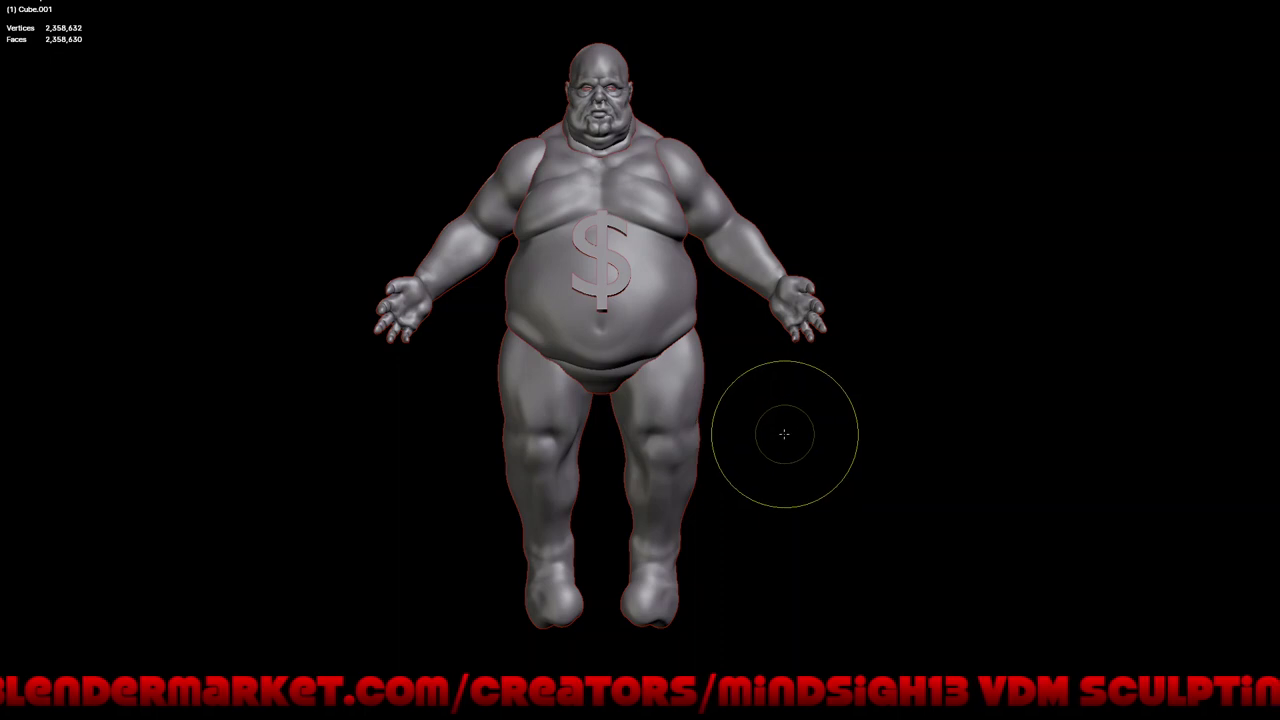
# Restore the full interface and Grab-pull a first fold into the back of the neck
pyautogui.hotkey('ctrl', 'alt', 'space')
pyautogui.moveTo(653, 420)
pyautogui.mouseDown(button='middle')
pyautogui.moveTo(634, 425)
pyautogui.moveTo(686, 371)
pyautogui.moveTo(708, 371)
pyautogui.mouseUp(button='middle')
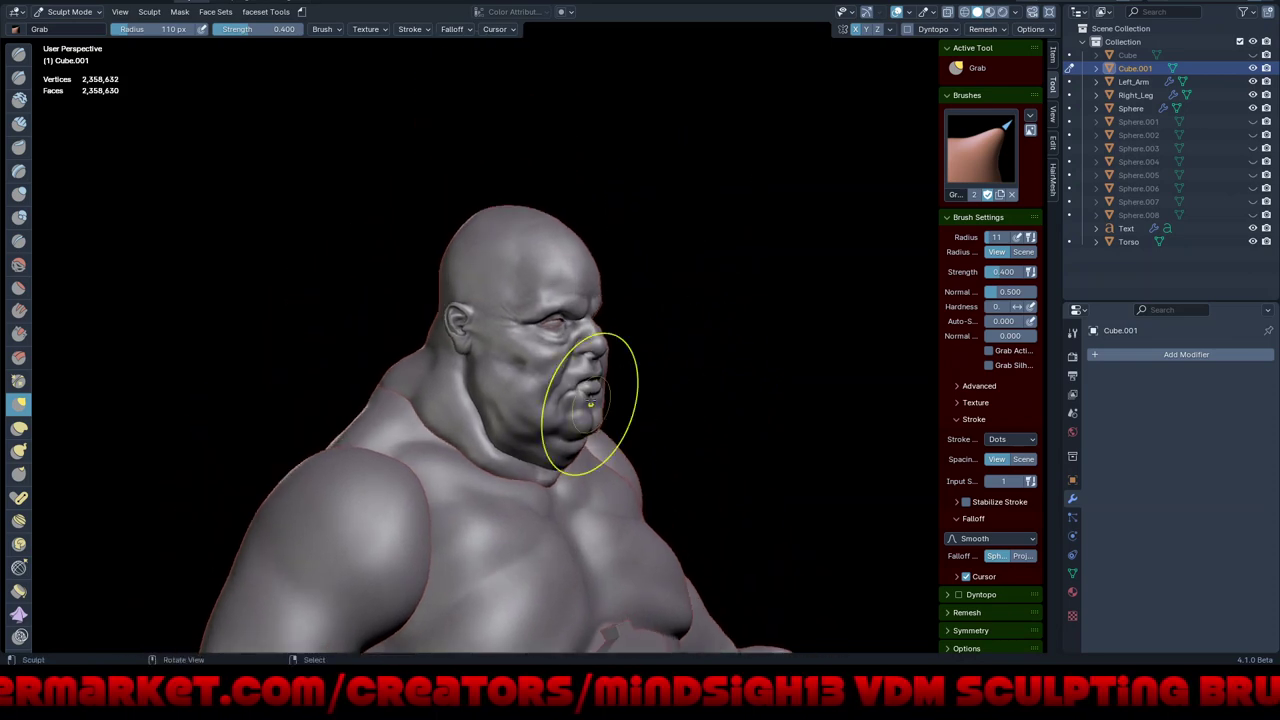
pyautogui.moveTo(571, 414)
pyautogui.mouseDown(button='middle')
pyautogui.moveTo(598, 449)
pyautogui.moveTo(615, 365)
pyautogui.mouseUp(button='middle')
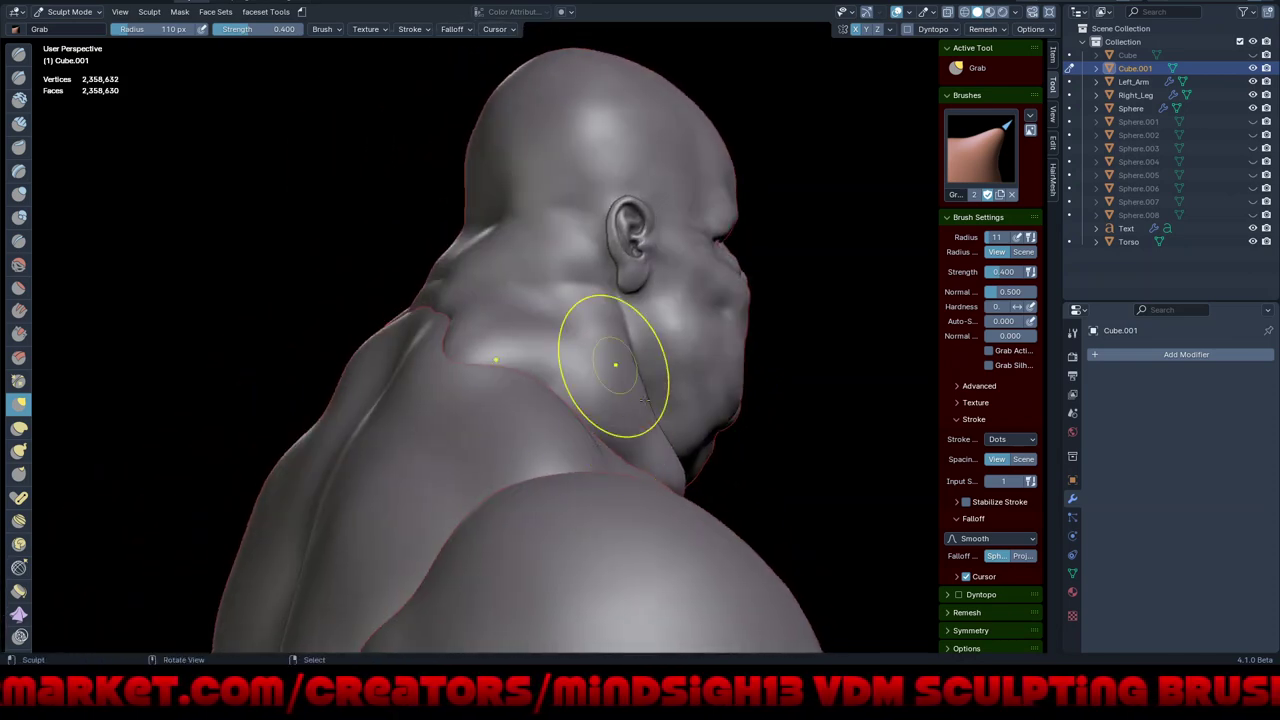
pyautogui.moveTo(592, 420); pyautogui.dragTo(559, 437, button='middle')
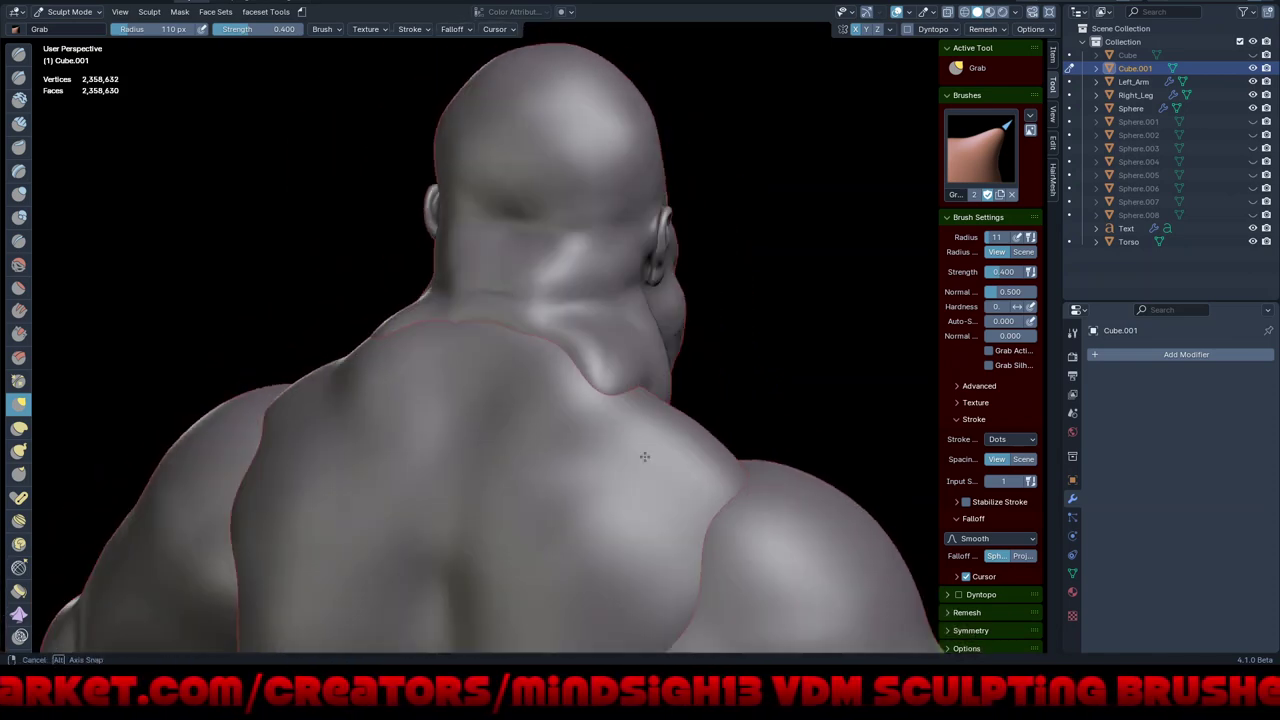
pyautogui.moveTo(423, 429); pyautogui.dragTo(426, 429)
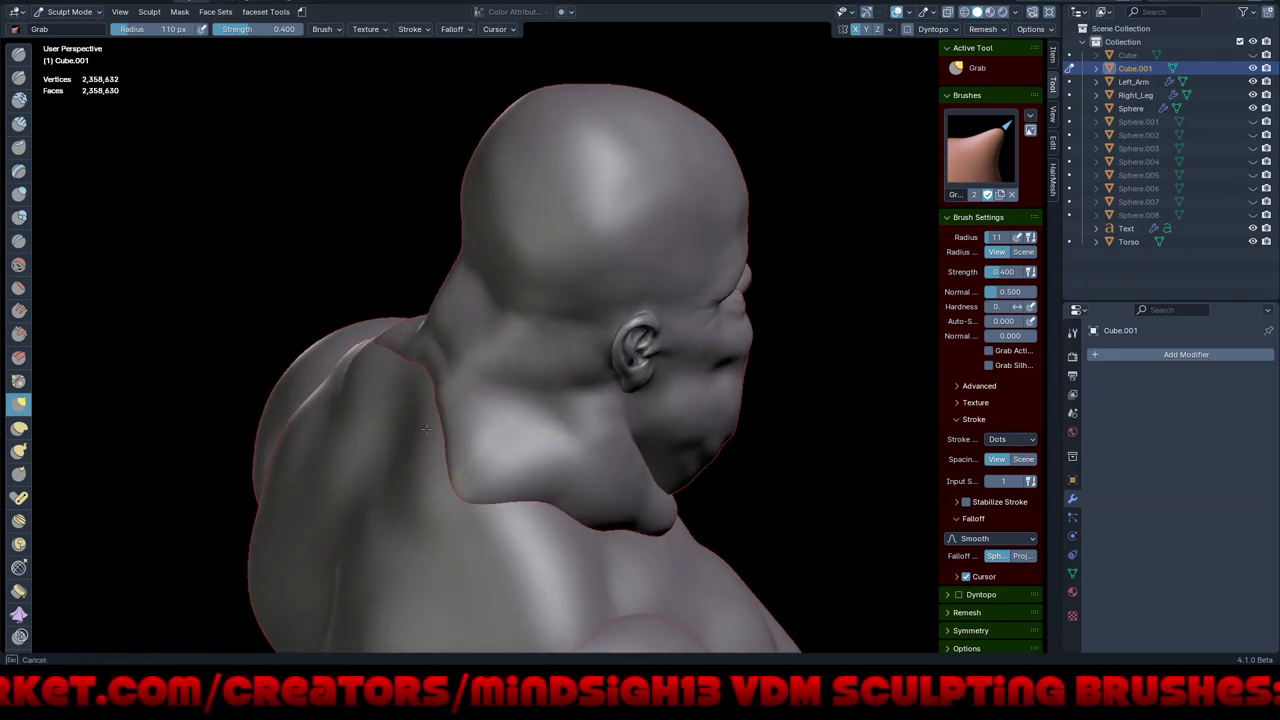
pyautogui.moveTo(425, 380)
pyautogui.mouseDown()
pyautogui.moveTo(404, 393)
pyautogui.moveTo(386, 468)
pyautogui.mouseUp()
# From a straight rear view, pull the back-of-neck skin into a thick roll
pyautogui.moveTo(386, 468)
pyautogui.mouseDown(button='middle')
pyautogui.moveTo(460, 395)
pyautogui.moveTo(414, 331)
pyautogui.mouseUp(button='middle')
pyautogui.moveTo(414, 331); pyautogui.dragTo(380, 302)
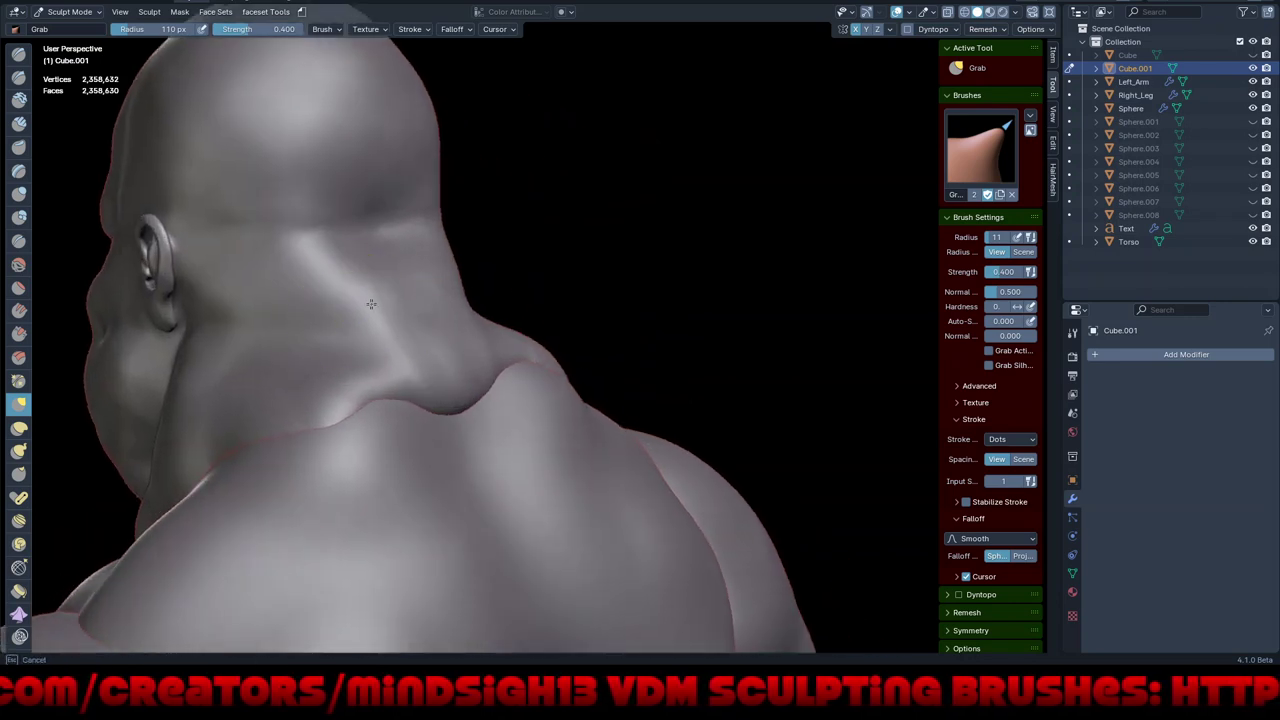
pyautogui.moveTo(390, 365); pyautogui.dragTo(371, 338)
pyautogui.moveTo(443, 314); pyautogui.dragTo(400, 329, button='middle')
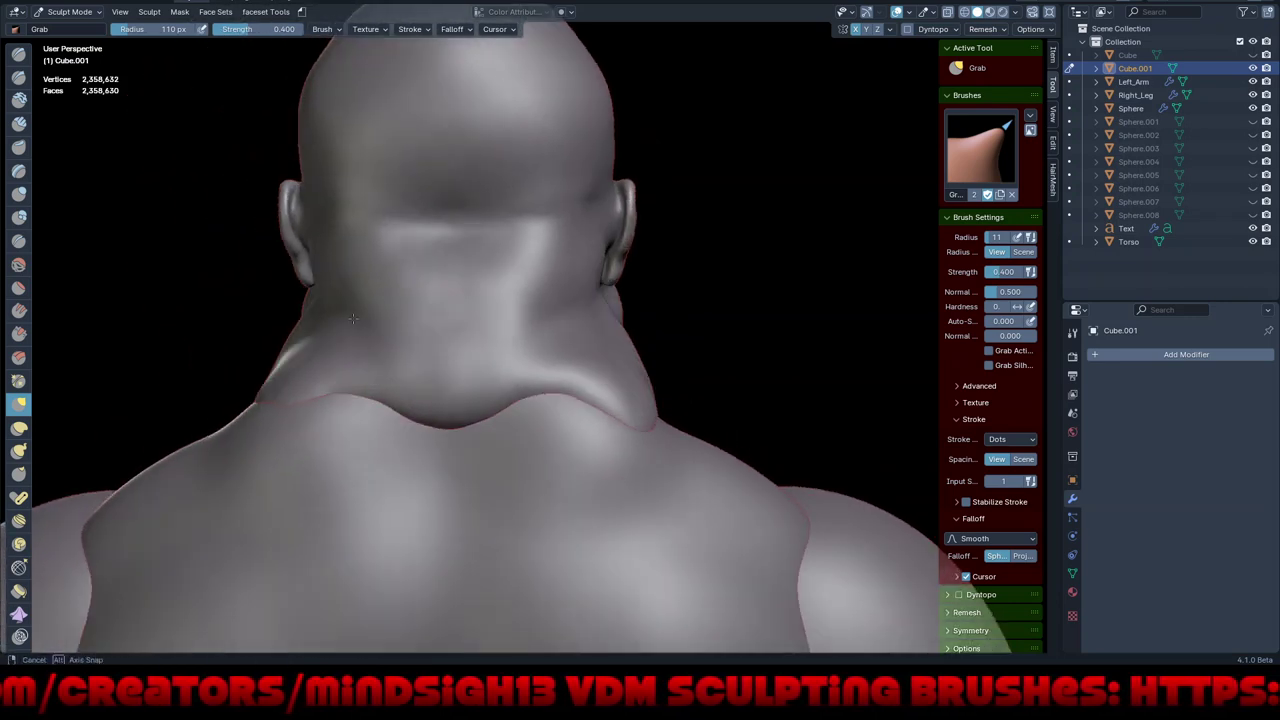
pyautogui.moveTo(581, 333)
pyautogui.mouseDown()
pyautogui.moveTo(584, 323)
pyautogui.moveTo(590, 350)
pyautogui.moveTo(540, 248)
pyautogui.mouseUp()
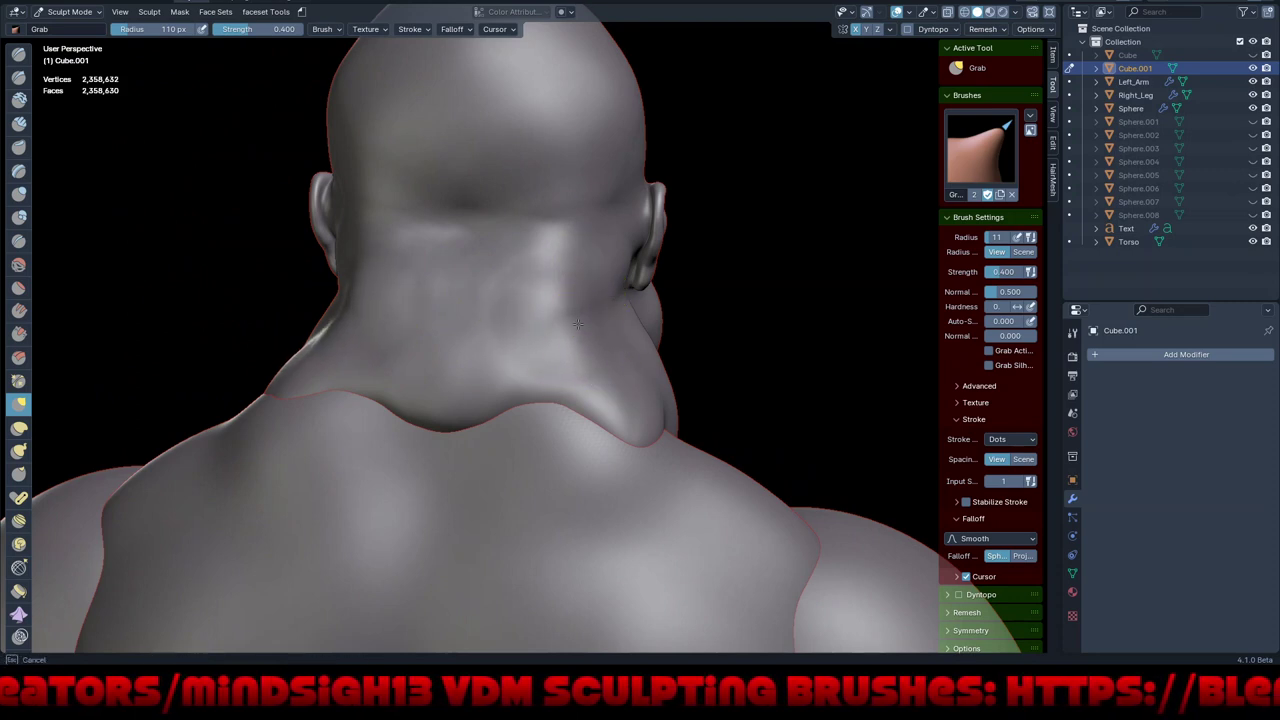
# Drag the rear-left neck skin into heavier folds, then make Torso the sculpt target
pyautogui.moveTo(530, 405); pyautogui.dragTo(530, 405)
pyautogui.moveTo(530, 405); pyautogui.dragTo(523, 415, button='middle')
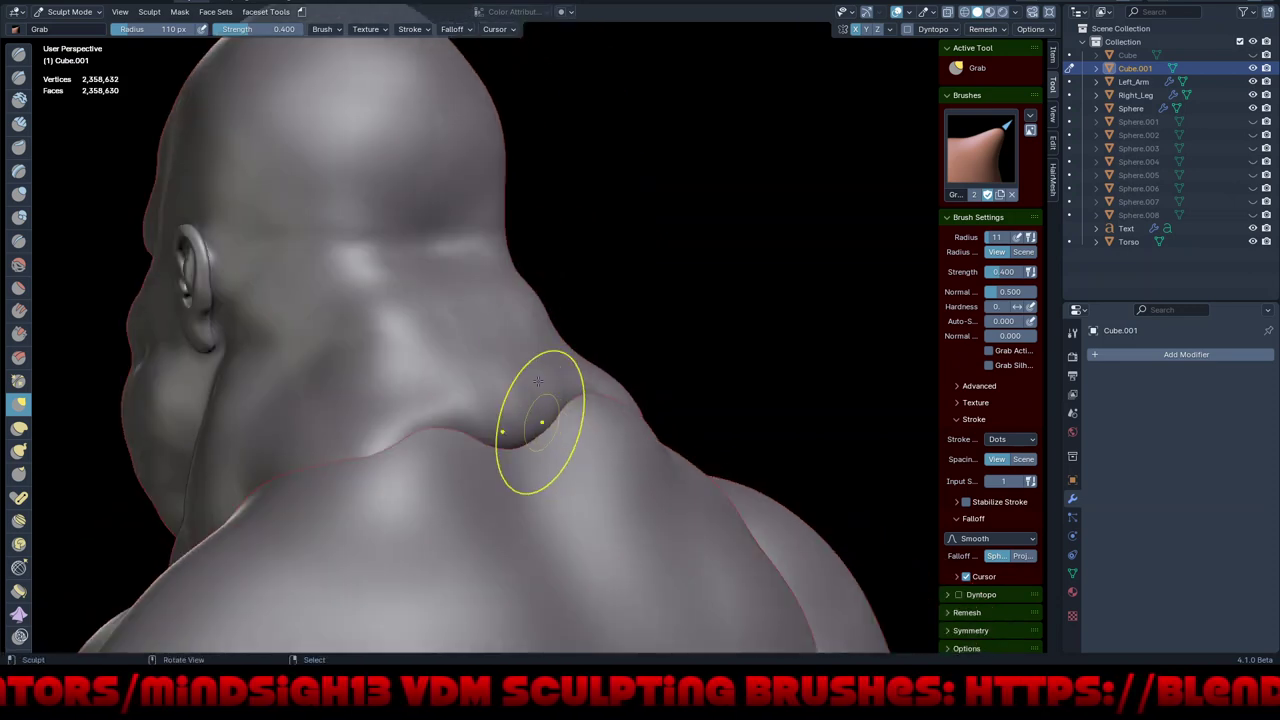
pyautogui.moveTo(523, 413); pyautogui.dragTo(572, 465)
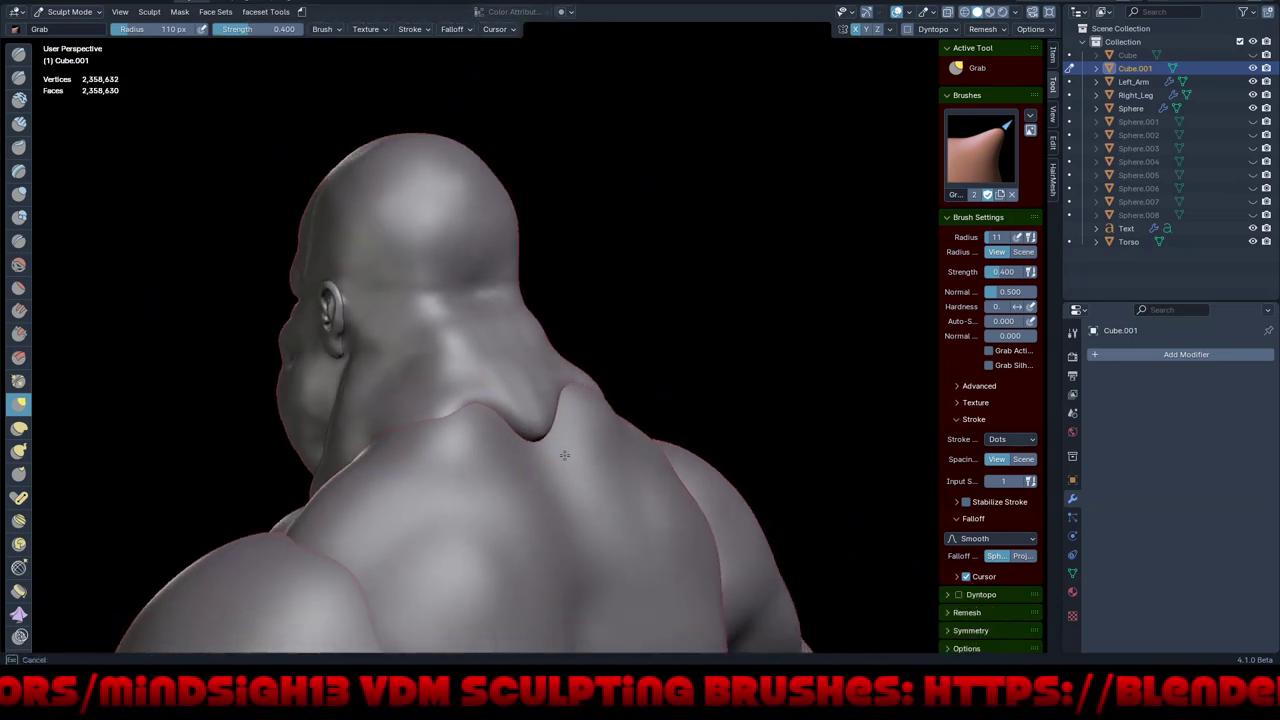
pyautogui.moveTo(537, 402); pyautogui.dragTo(530, 440)
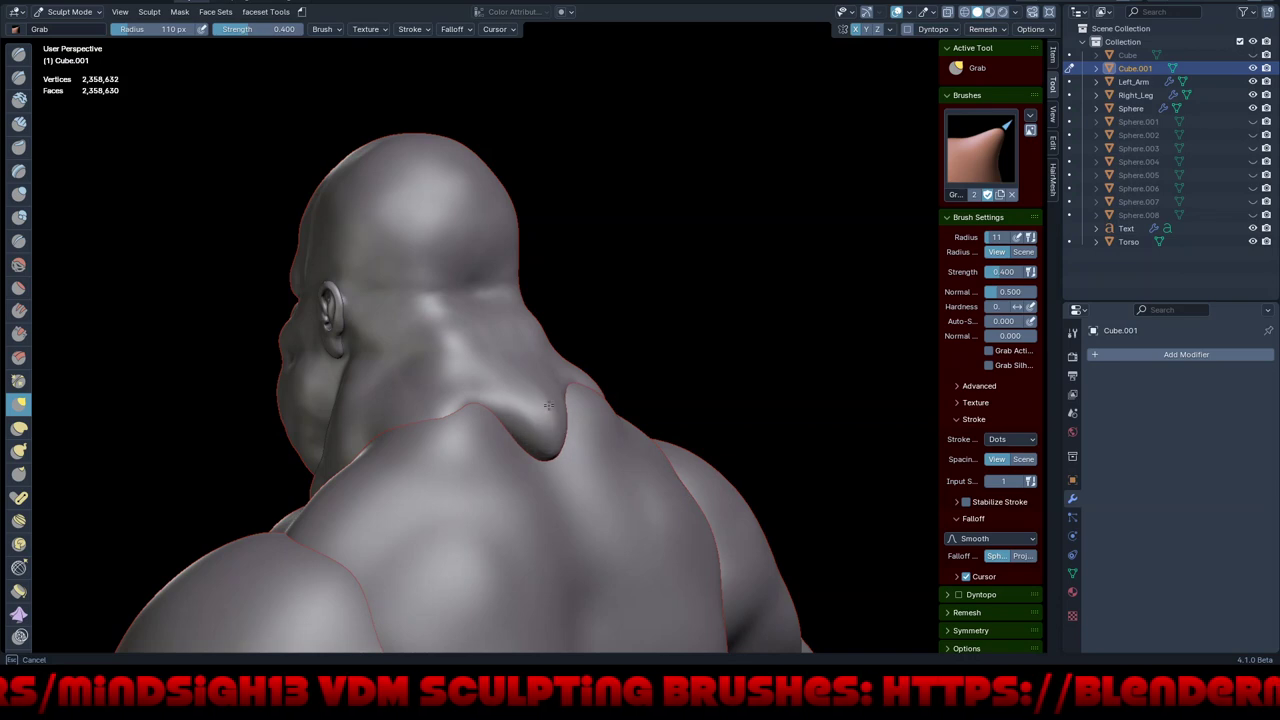
pyautogui.moveTo(586, 481); pyautogui.dragTo(420, 486, button='middle')
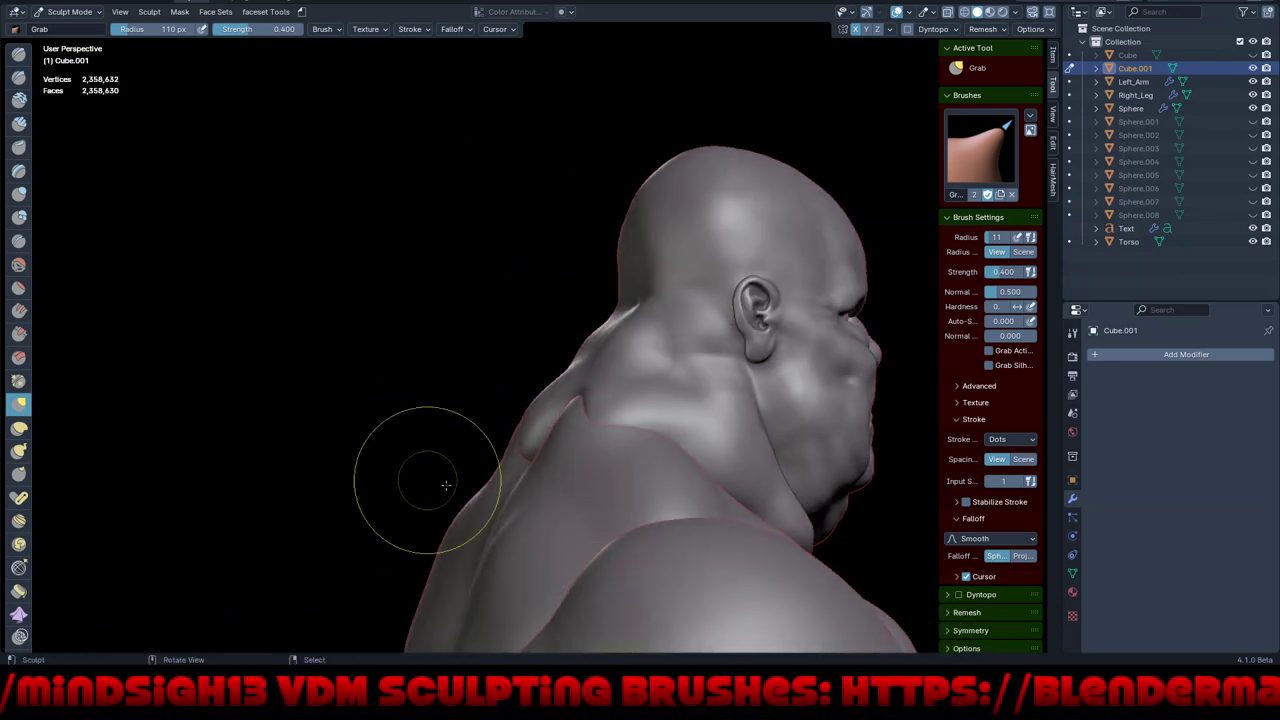
pyautogui.moveTo(524, 470); pyautogui.dragTo(548, 506)
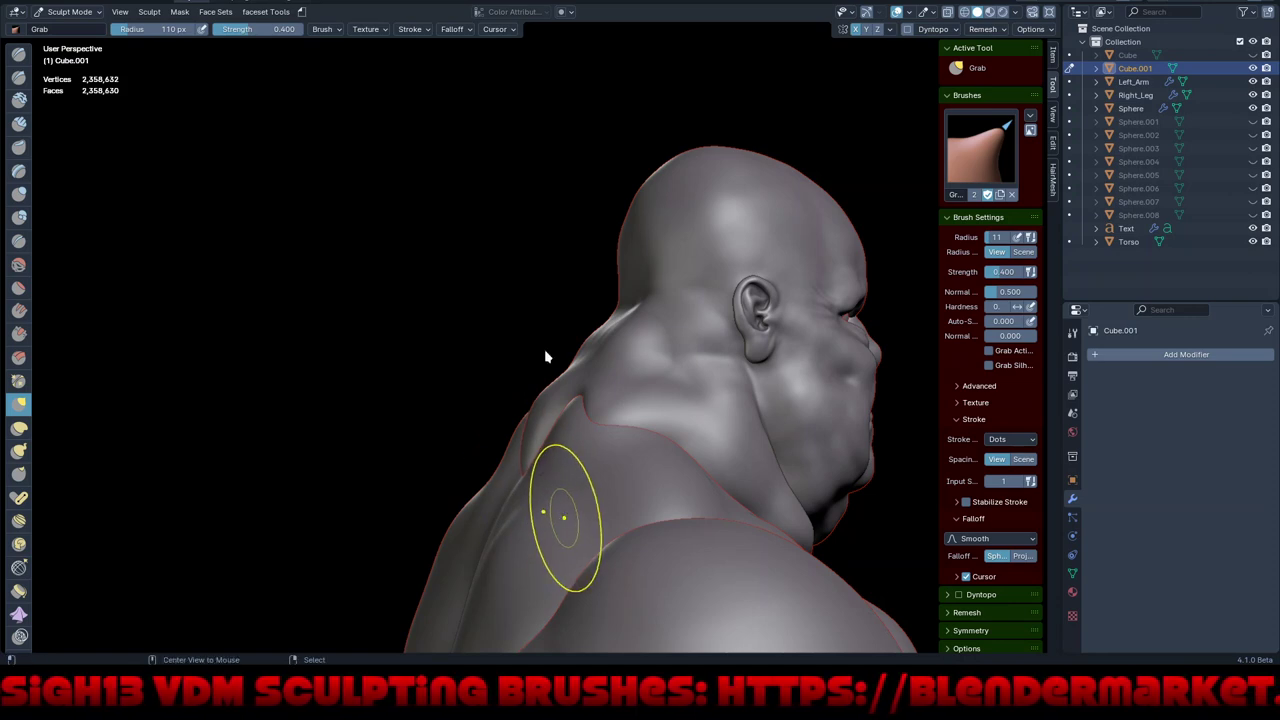
pyautogui.hotkey('alt', 'q')
# Grab-pull the Torso's shoulder and neck contour and upper-back surface from side and rear views
pyautogui.moveTo(543, 300); pyautogui.dragTo(540, 425, button='middle')
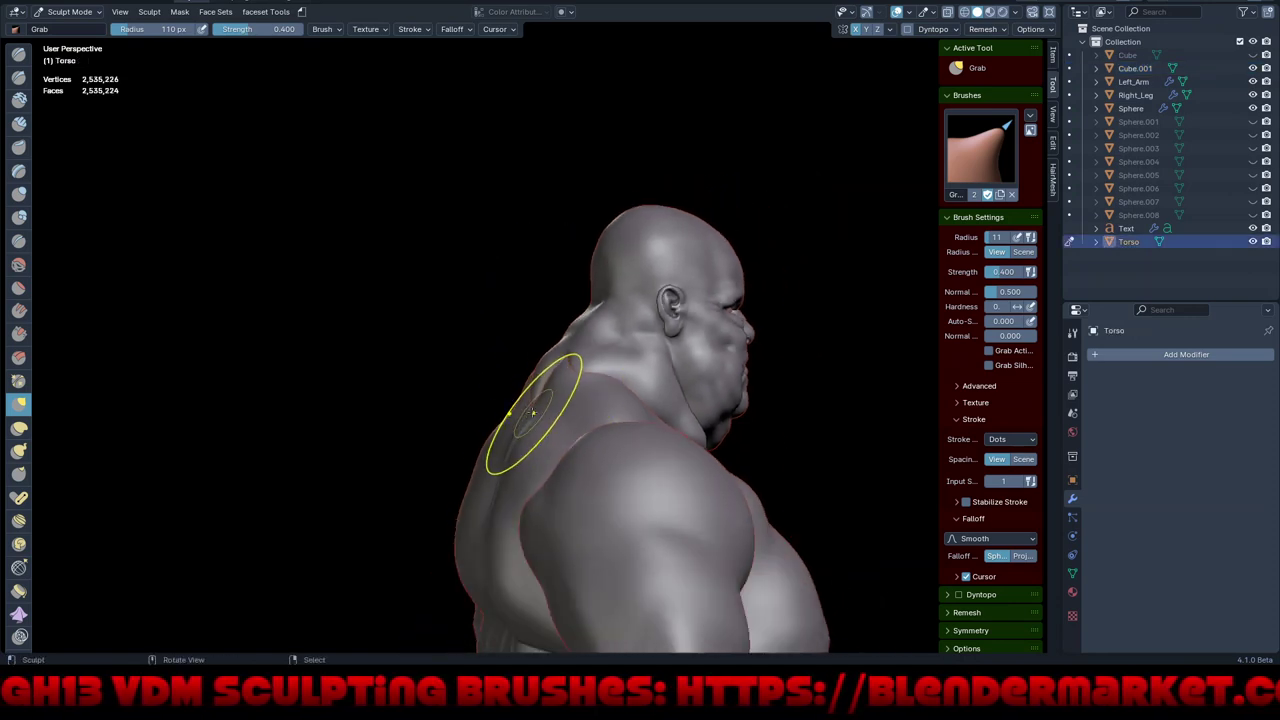
pyautogui.moveTo(532, 412)
pyautogui.mouseDown()
pyautogui.moveTo(529, 400)
pyautogui.moveTo(518, 420)
pyautogui.mouseUp()
pyautogui.moveTo(518, 425); pyautogui.dragTo(657, 428, button='middle')
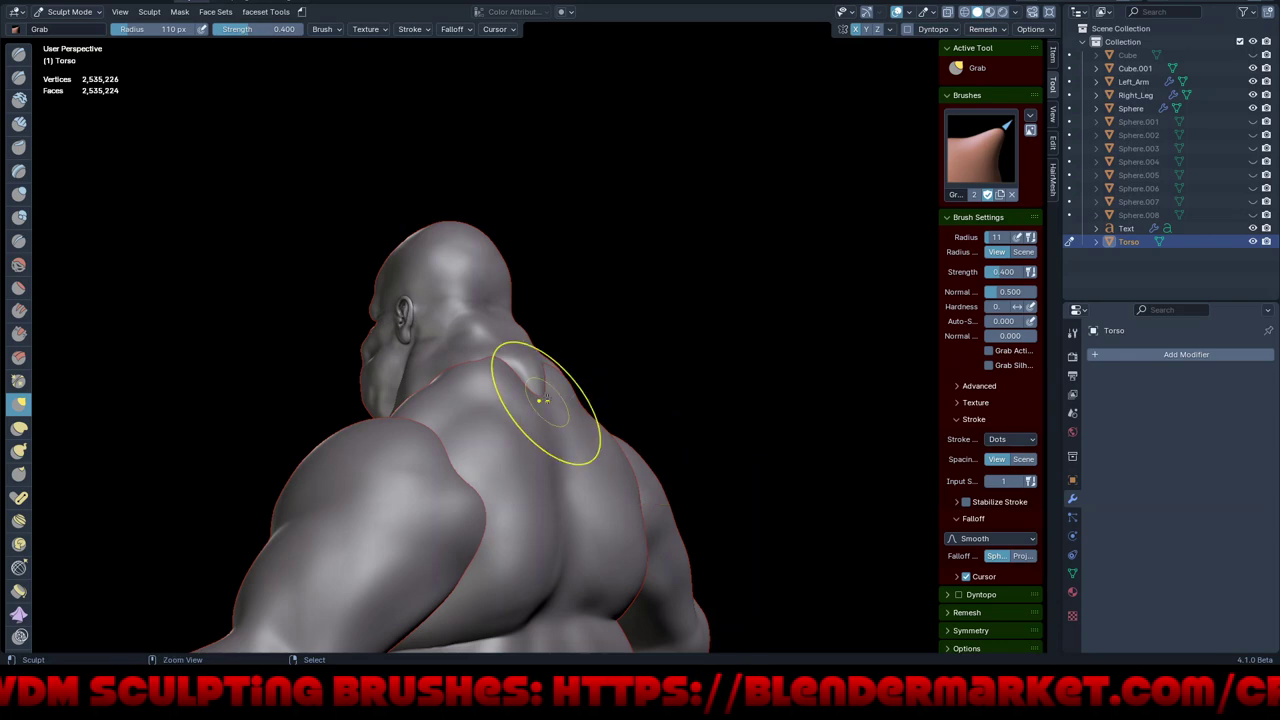
pyautogui.moveTo(540, 400); pyautogui.dragTo(543, 371)
pyautogui.moveTo(666, 409); pyautogui.dragTo(620, 458, button='middle')
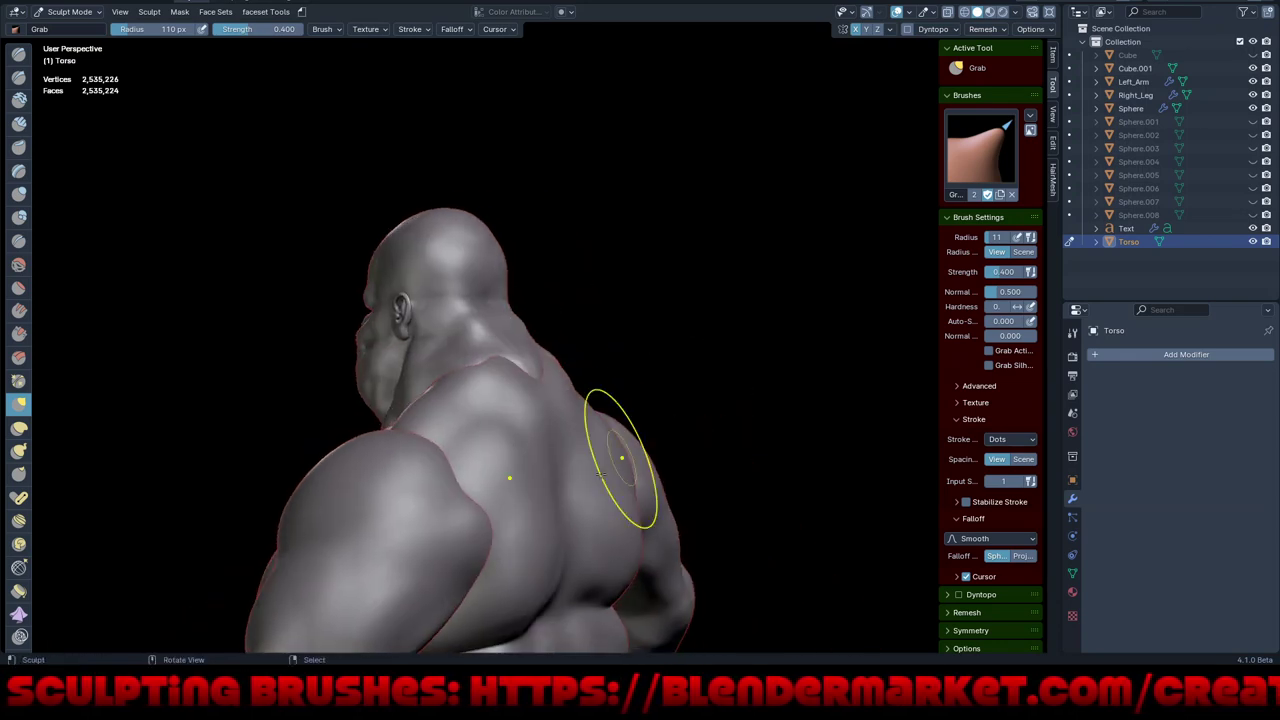
pyautogui.moveTo(563, 485)
pyautogui.mouseDown()
pyautogui.moveTo(566, 472)
pyautogui.moveTo(571, 514)
pyautogui.mouseUp()
pyautogui.moveTo(586, 386)
pyautogui.mouseDown(button='middle')
pyautogui.moveTo(614, 423)
pyautogui.moveTo(572, 458)
pyautogui.moveTo(720, 429)
pyautogui.moveTo(625, 466)
pyautogui.moveTo(666, 449)
pyautogui.moveTo(680, 490)
pyautogui.mouseUp(button='middle')
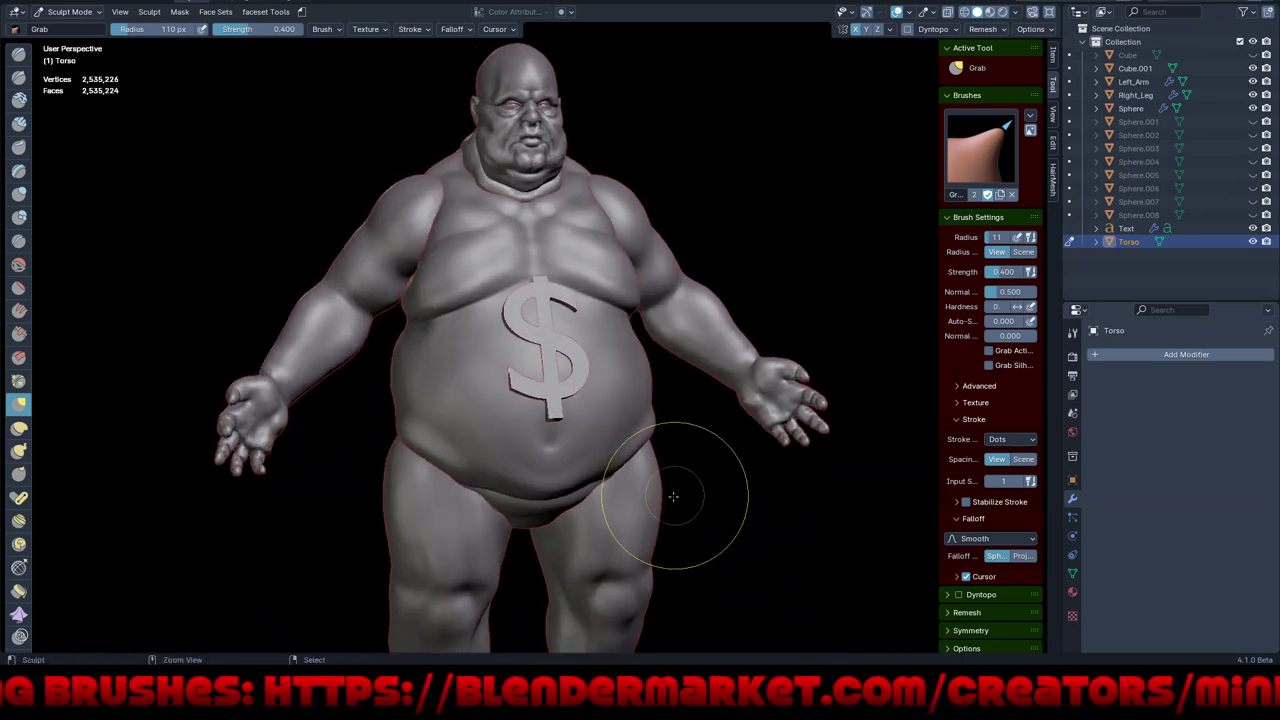
# Save the file as cre3aturedude_002.blend and zoom in on the torso at a three-quarter angle
pyautogui.hotkey('ctrl', 's')
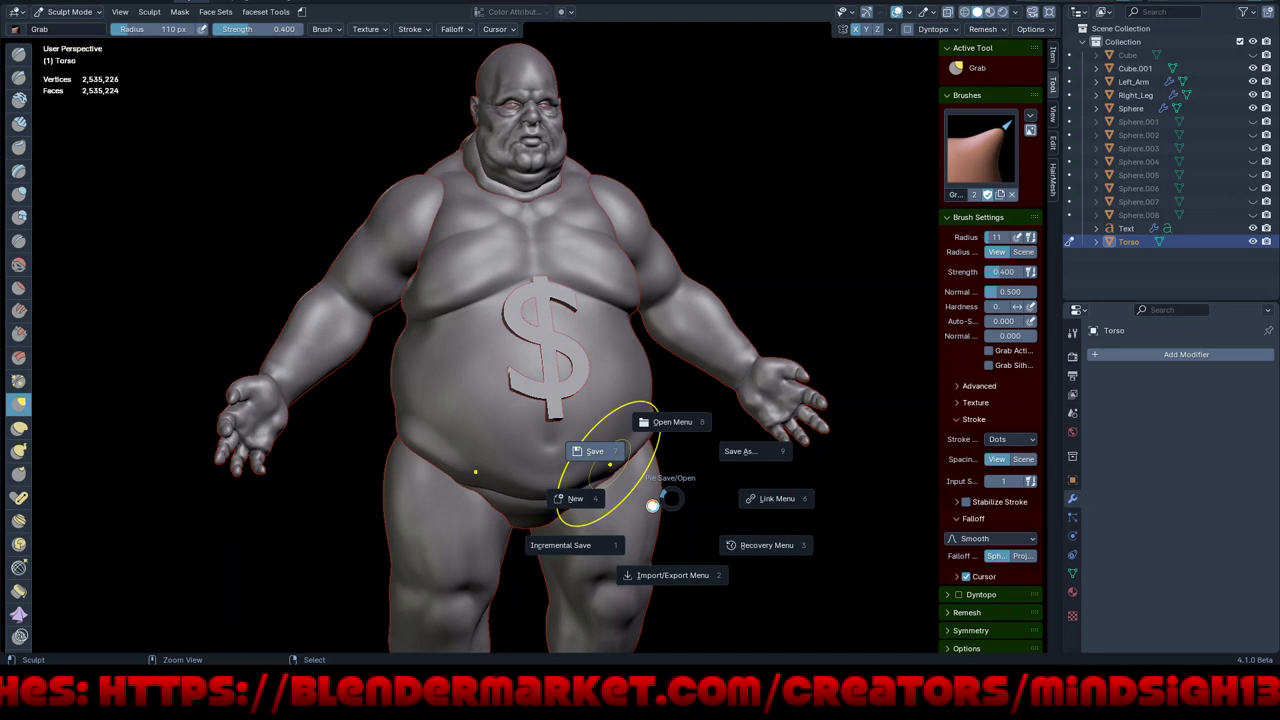
pyautogui.click(652, 512)
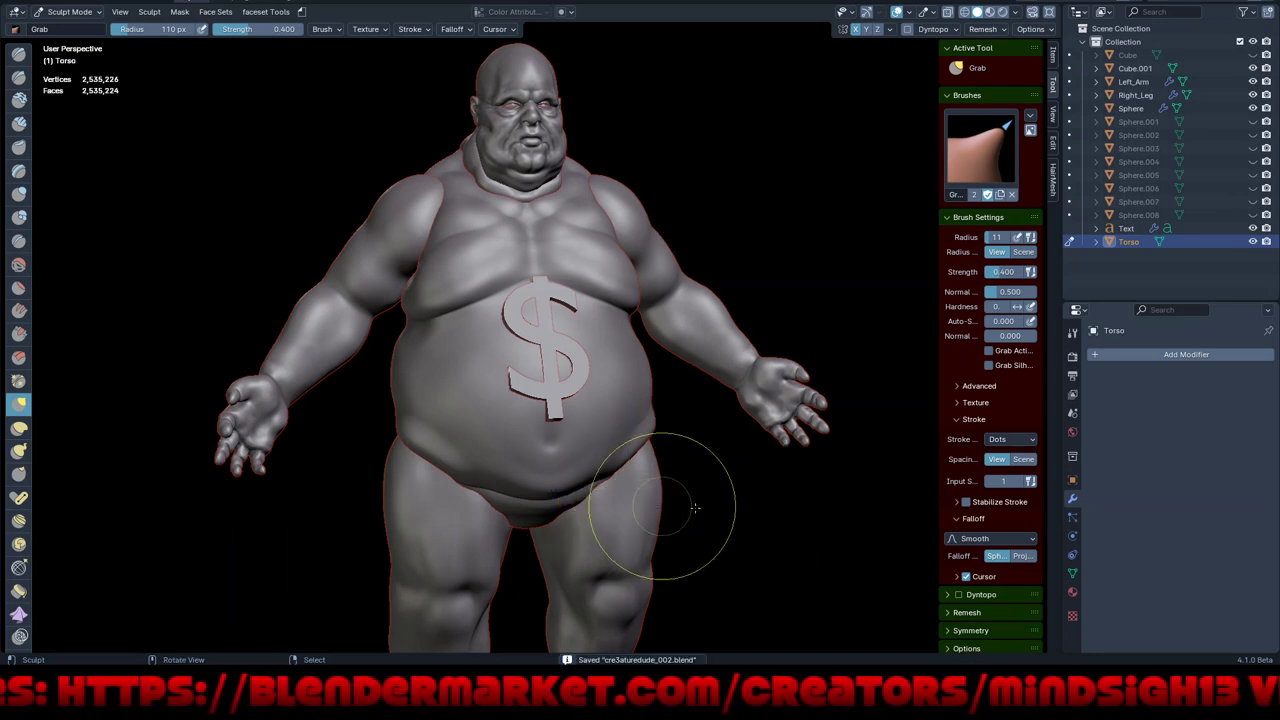
pyautogui.moveTo(731, 486)
pyautogui.mouseDown(button='middle')
pyautogui.moveTo(699, 471)
pyautogui.moveTo(723, 486)
pyautogui.moveTo(715, 511)
pyautogui.mouseUp(button='middle')
pyautogui.scroll(1, 570, 258)
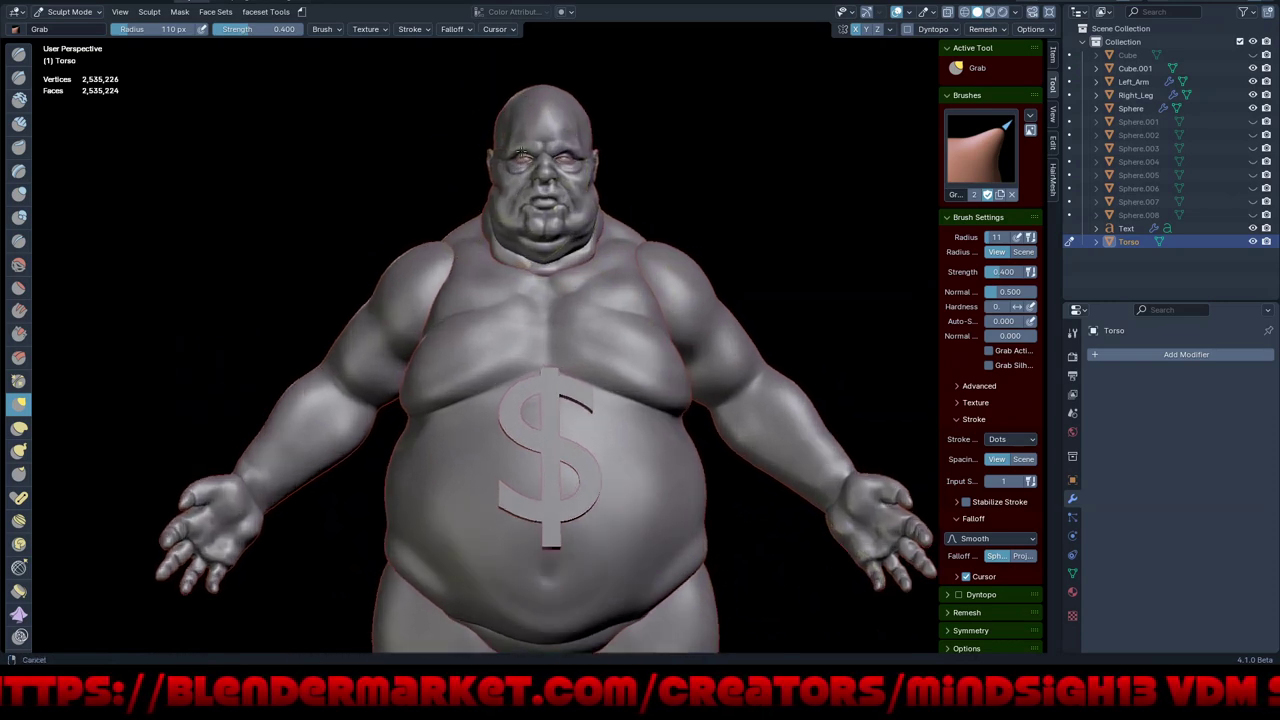
pyautogui.scroll(2, 528, 271)
pyautogui.moveTo(528, 271)
pyautogui.mouseDown(button='middle')
pyautogui.moveTo(619, 304)
pyautogui.moveTo(700, 150)
pyautogui.mouseUp(button='middle')
pyautogui.scroll(4, 643, 271)
pyautogui.scroll(1, 588, 277)
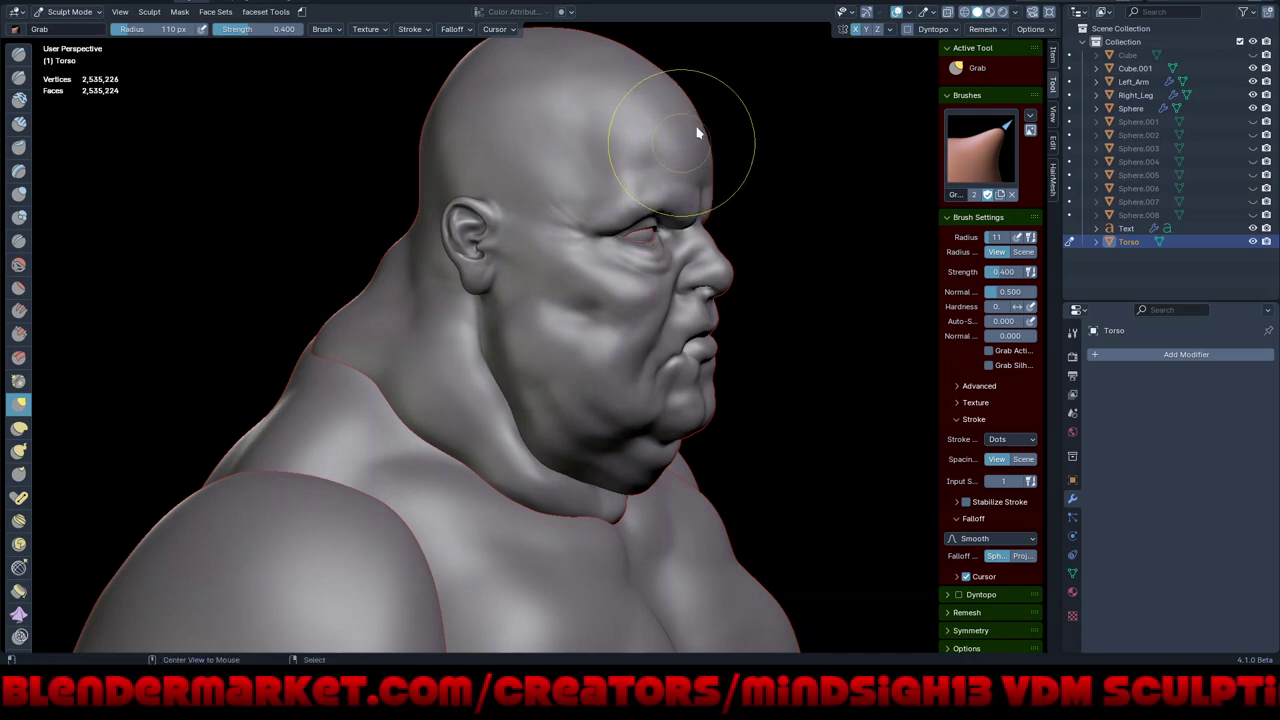
# Make the head Cube.001 the sculpt target and show it alone in Local View
pyautogui.hotkey('alt', 'q')
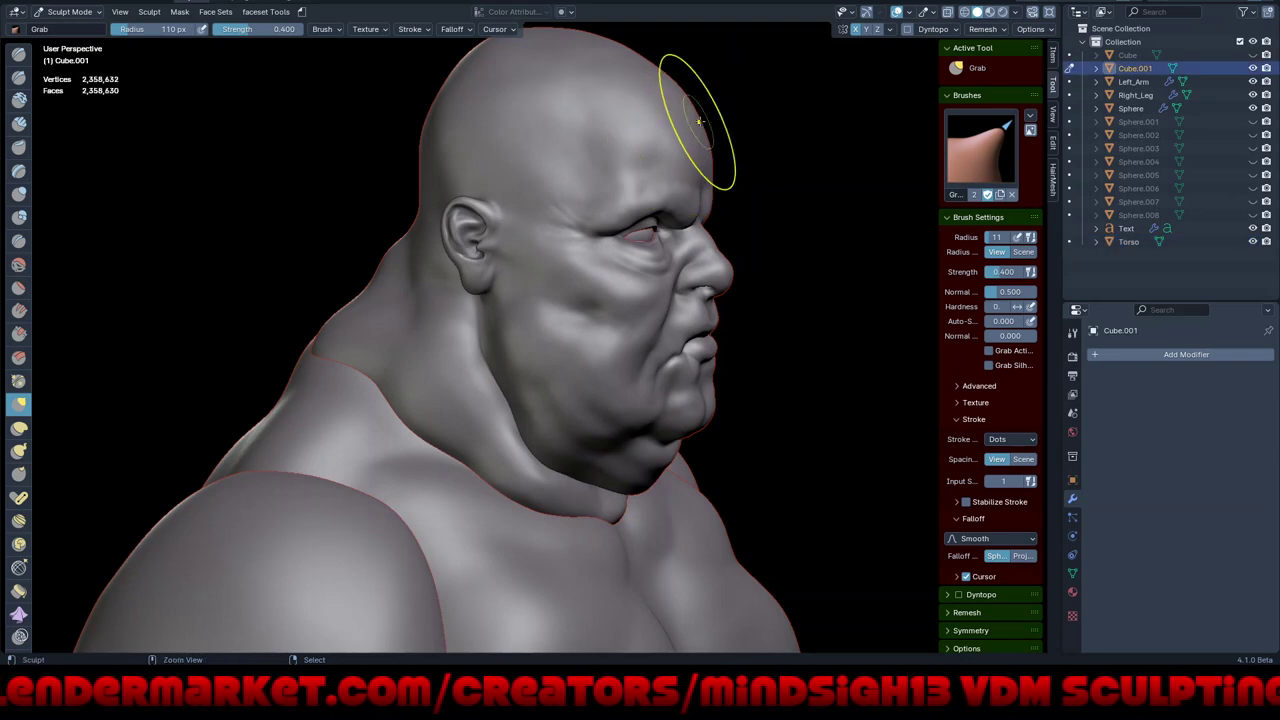
pyautogui.moveTo(707, 138)
pyautogui.mouseDown(button='middle')
pyautogui.moveTo(688, 470)
pyautogui.moveTo(686, 429)
pyautogui.mouseUp(button='middle')
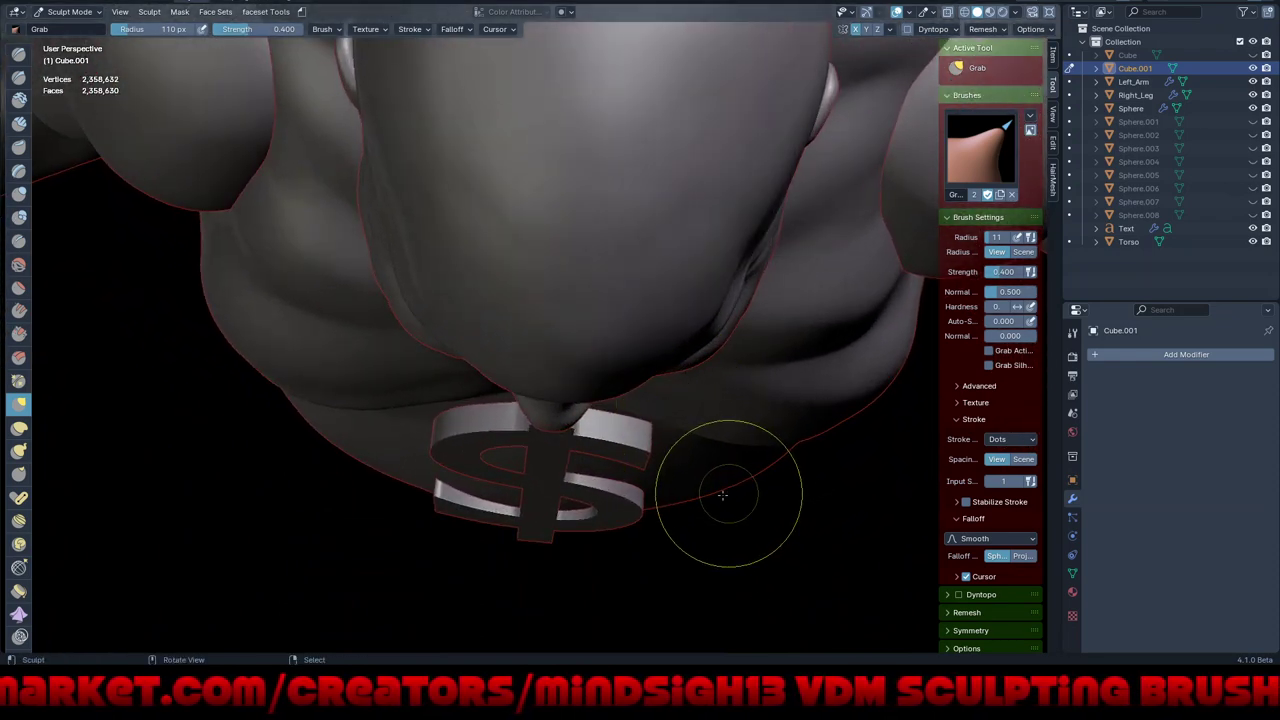
pyautogui.press('KP_Divide')
pyautogui.moveTo(720, 529); pyautogui.dragTo(718, 488, button='middle')
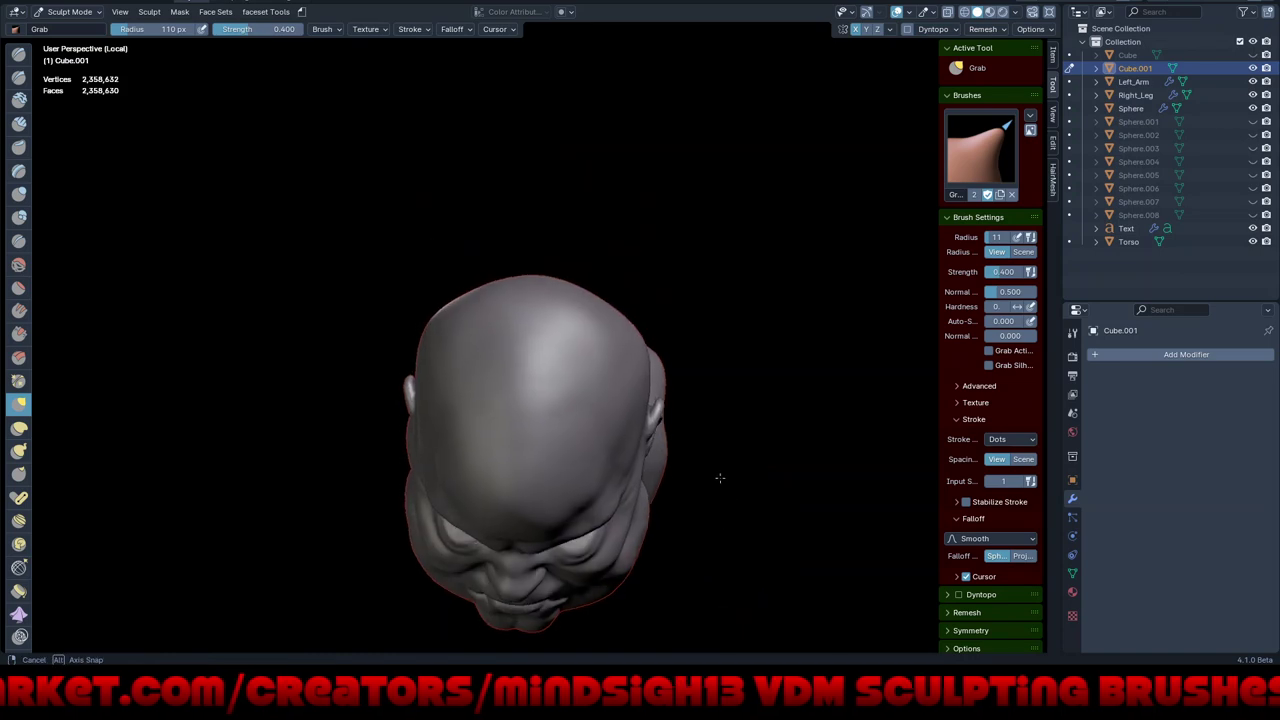
# From top view, zoom in and Grab-pull the back of the head into shape
pyautogui.press('KP_7')
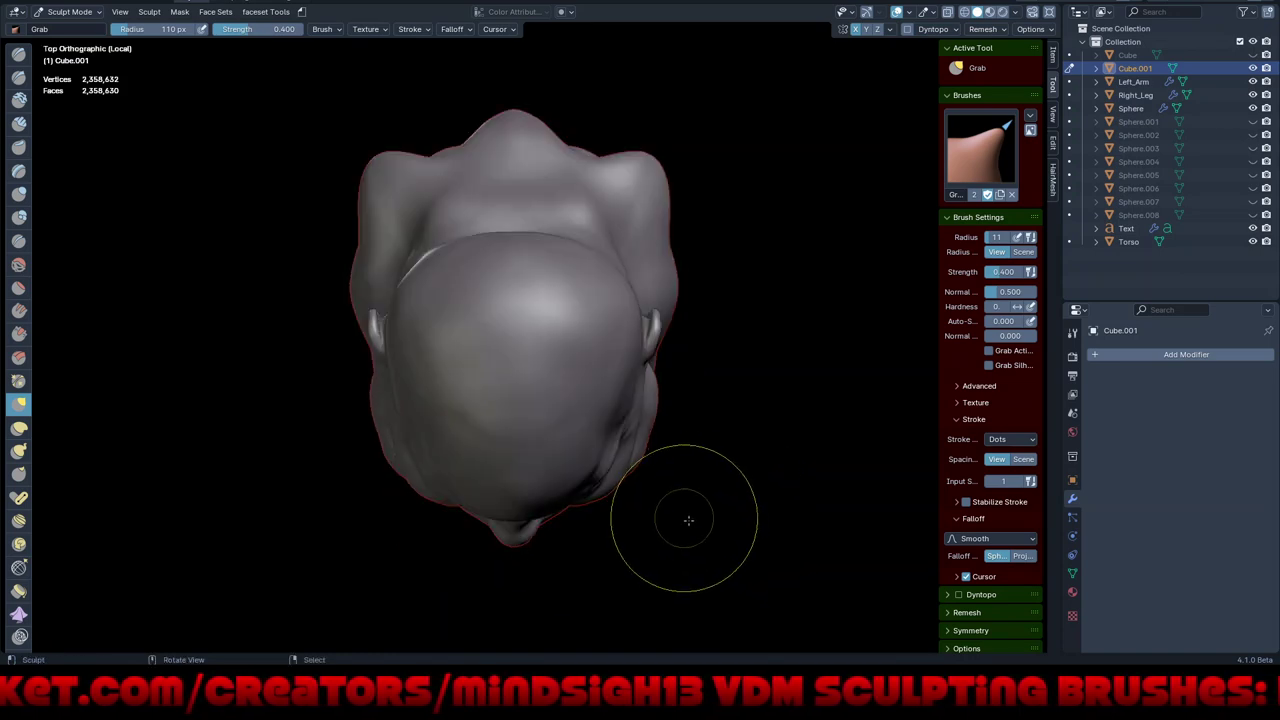
pyautogui.keyDown('shift'); pyautogui.moveTo(681, 527); pyautogui.dragTo(706, 529, button='middle'); pyautogui.keyUp('shift')
pyautogui.keyDown('ctrl'); pyautogui.moveTo(600, 477); pyautogui.dragTo(569, 430, button='middle'); pyautogui.keyUp('ctrl')
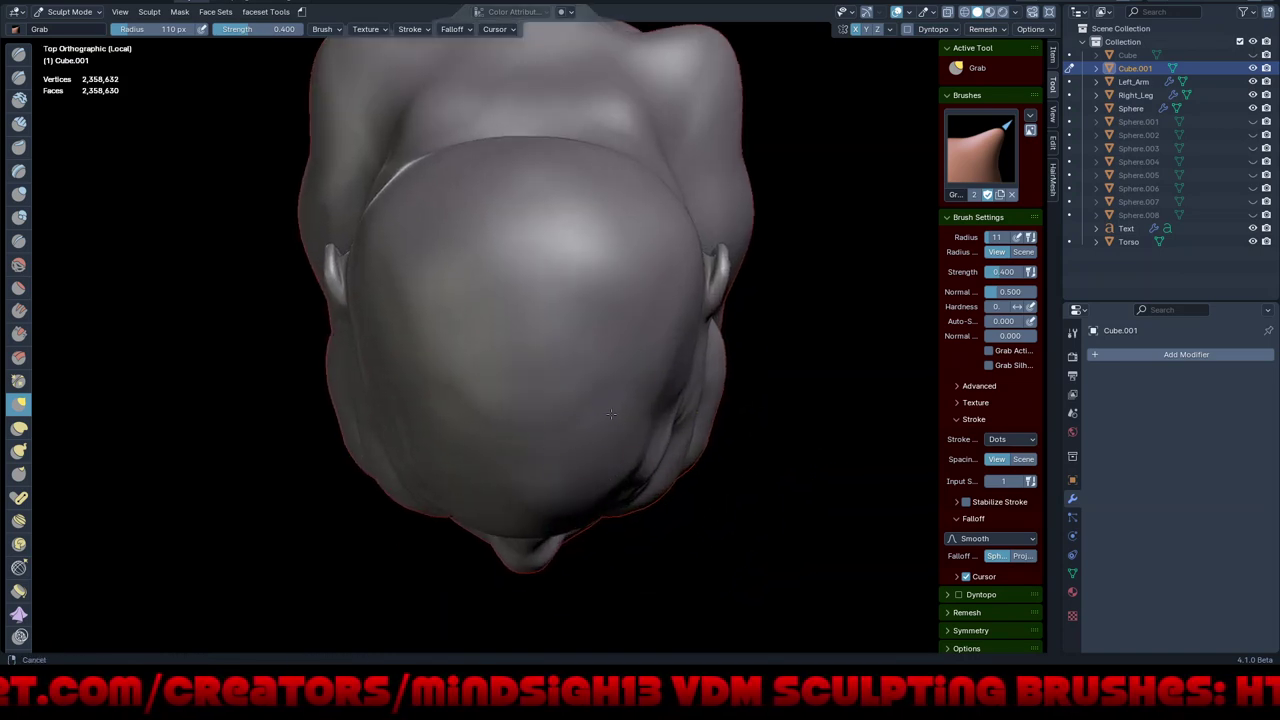
pyautogui.moveTo(569, 428)
pyautogui.mouseDown()
pyautogui.moveTo(576, 441)
pyautogui.moveTo(535, 467)
pyautogui.mouseUp()
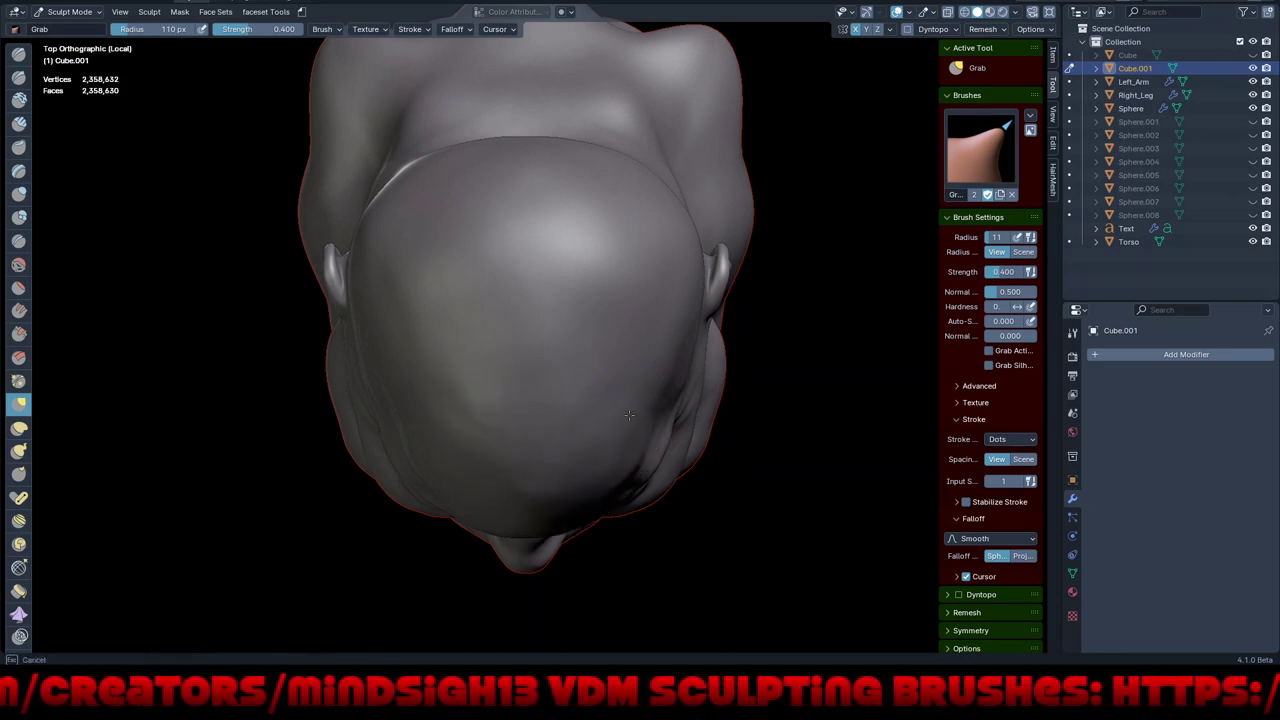
pyautogui.moveTo(632, 398); pyautogui.dragTo(618, 447)
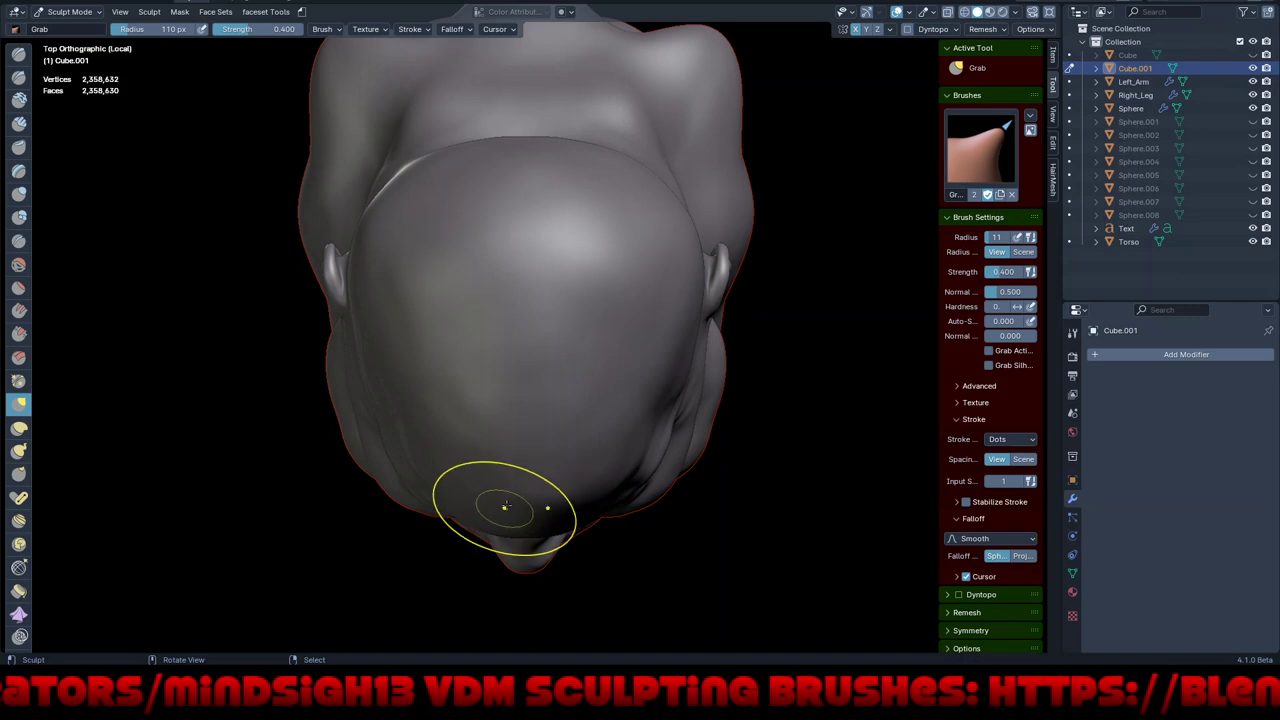
# Shrink the brush radius to 68 px and turn toward the side of the face
pyautogui.press('f')
pyautogui.click(498, 512)
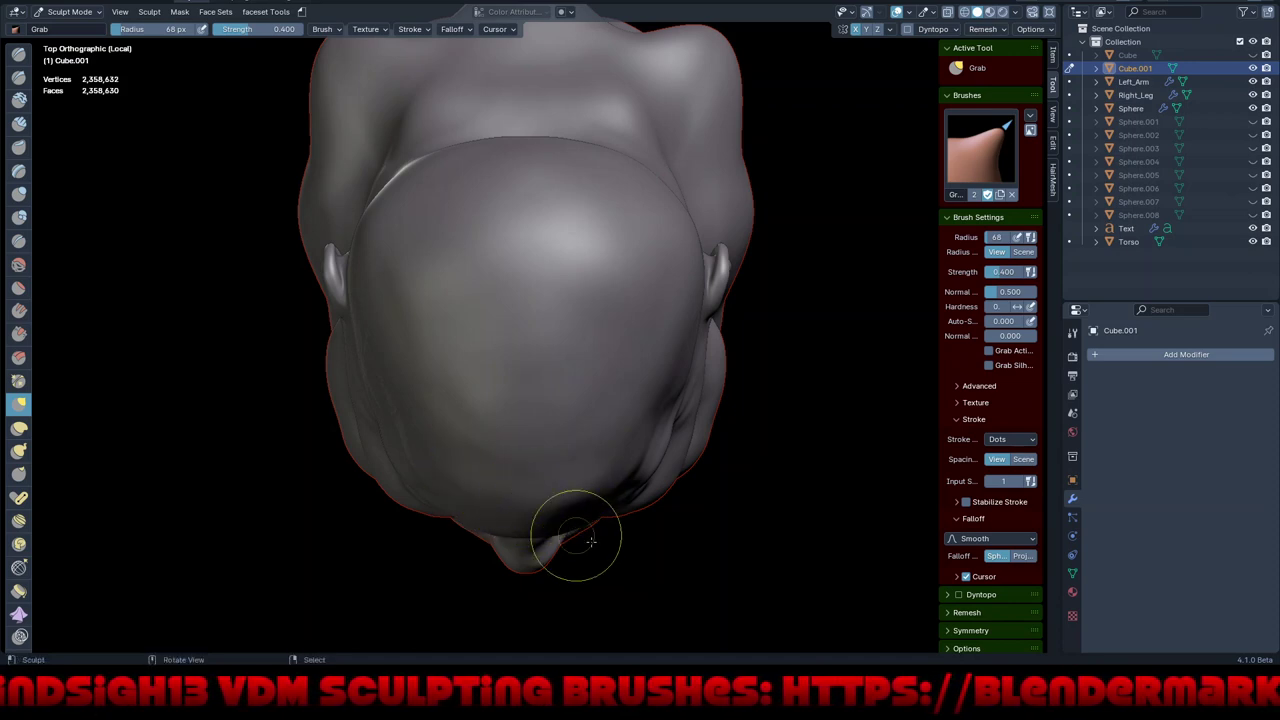
pyautogui.moveTo(591, 541); pyautogui.dragTo(726, 429, button='middle')
pyautogui.moveTo(669, 463)
pyautogui.mouseDown(button='middle')
pyautogui.moveTo(691, 385)
pyautogui.moveTo(680, 363)
pyautogui.moveTo(657, 393)
pyautogui.moveTo(610, 331)
pyautogui.mouseUp(button='middle')
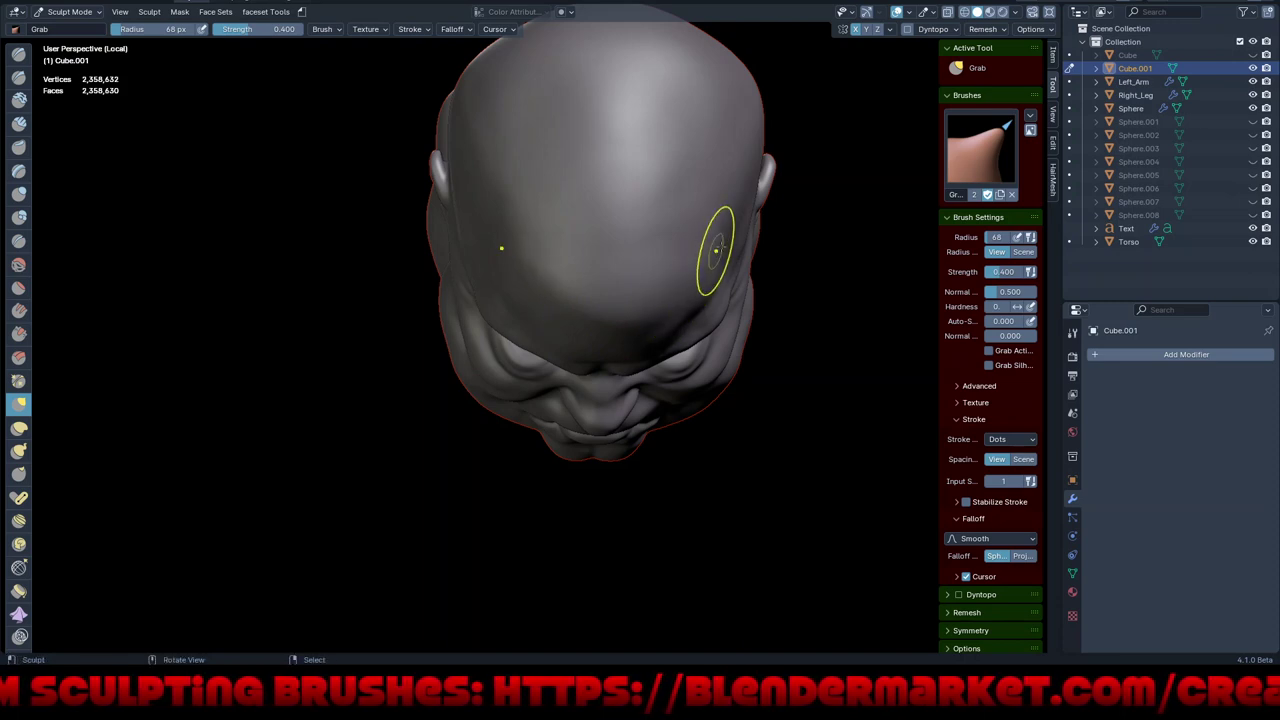
# Enlarge the brush radius to 115 px and pull out the right cheek contour
pyautogui.press('f')
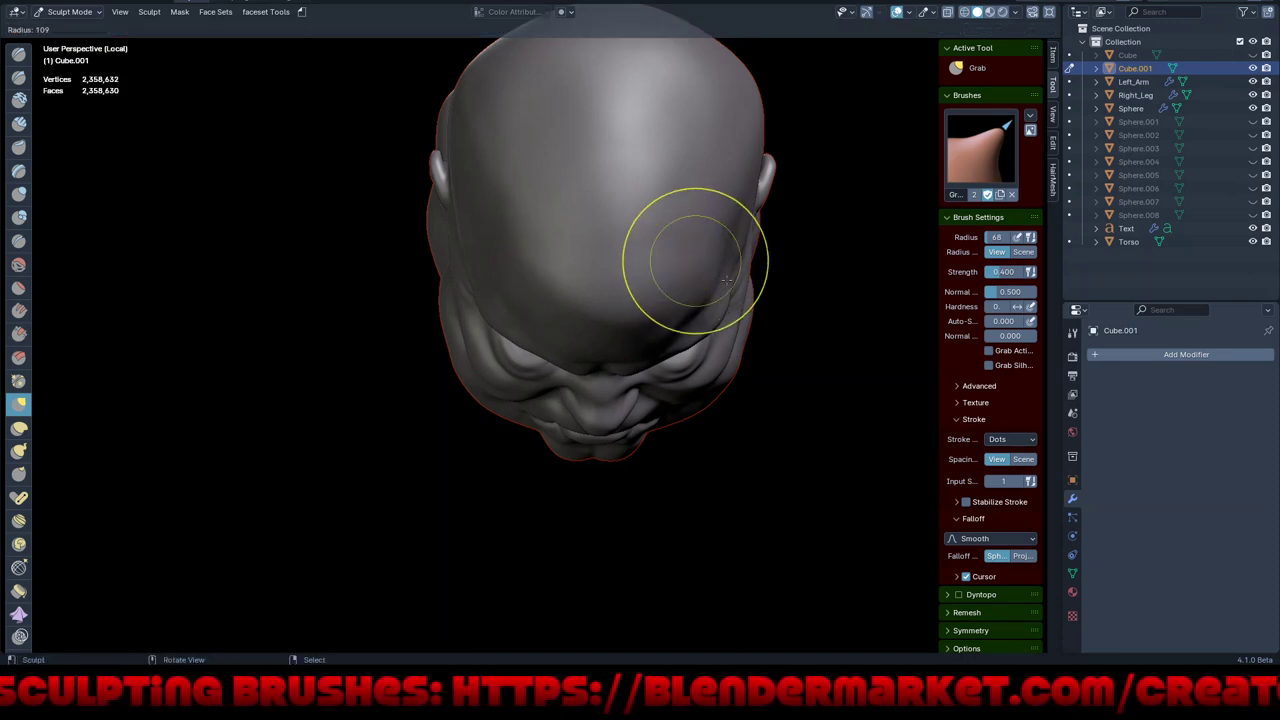
pyautogui.click(716, 258)
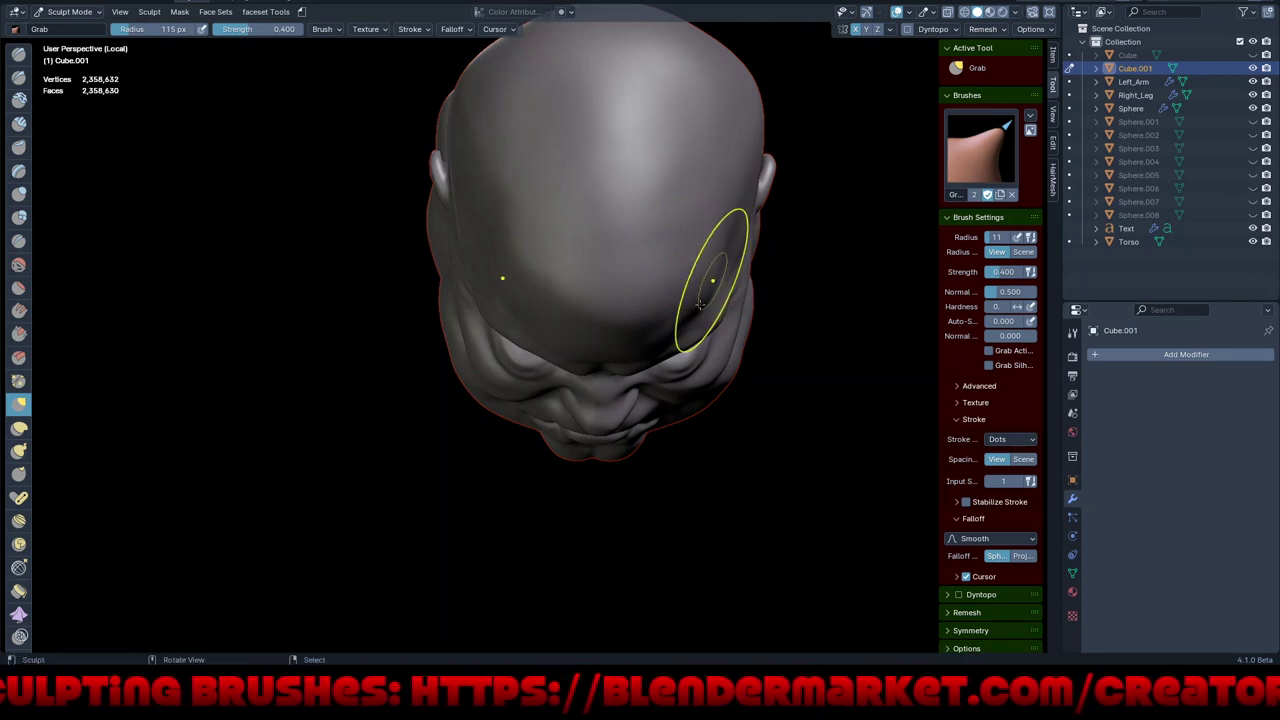
pyautogui.moveTo(701, 304); pyautogui.dragTo(728, 350)
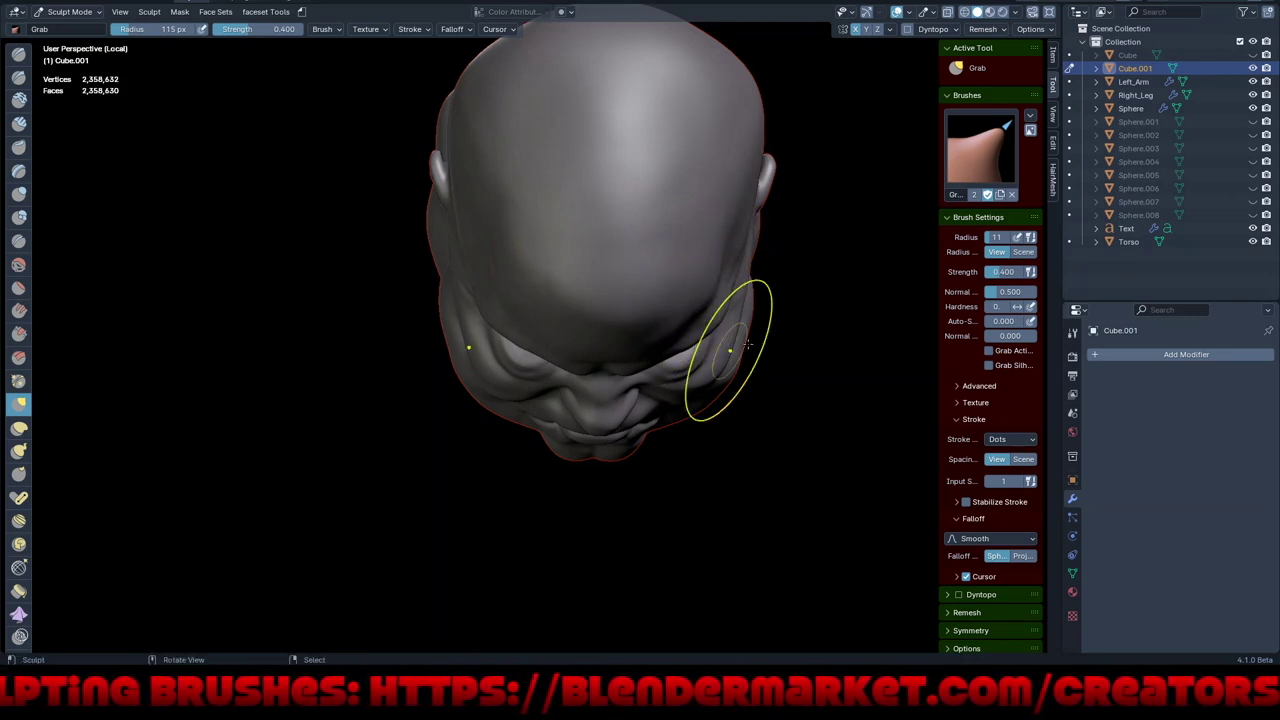
pyautogui.moveTo(728, 350); pyautogui.dragTo(706, 386, button='middle')
pyautogui.keyDown('ctrl'); pyautogui.moveTo(603, 525); pyautogui.dragTo(634, 420, button='middle'); pyautogui.keyUp('ctrl')
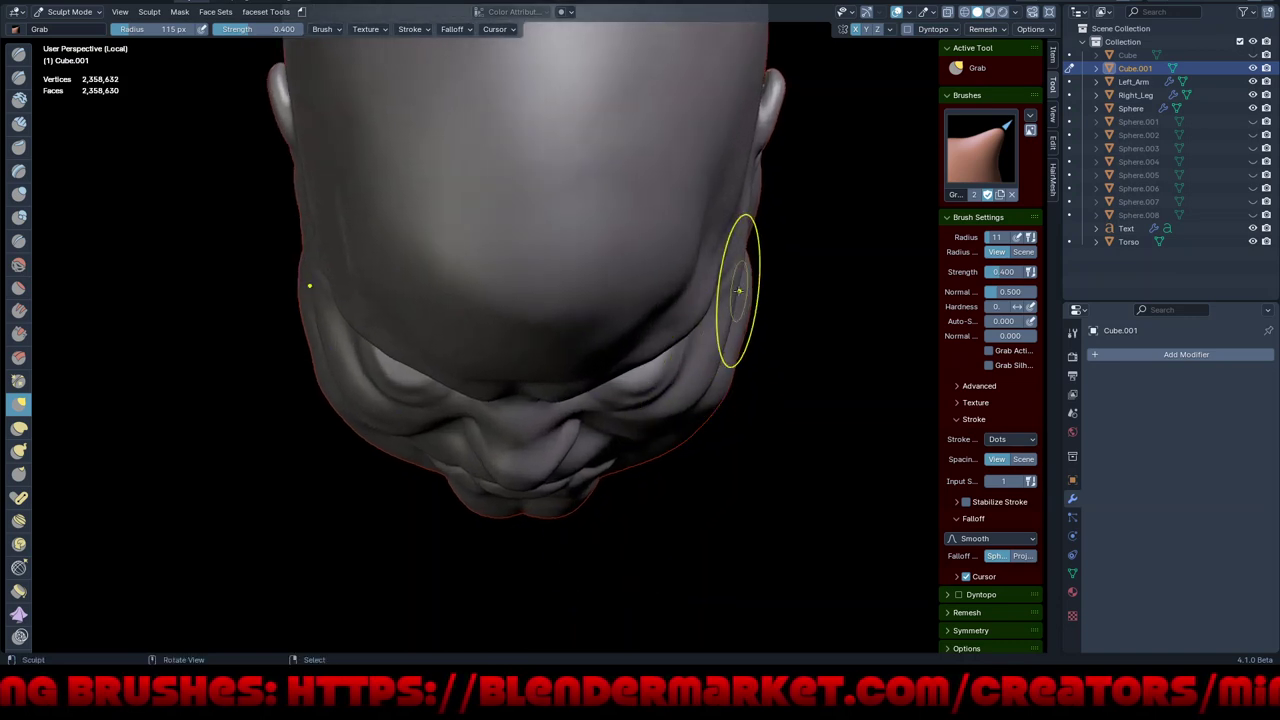
pyautogui.moveTo(740, 293); pyautogui.dragTo(727, 293)
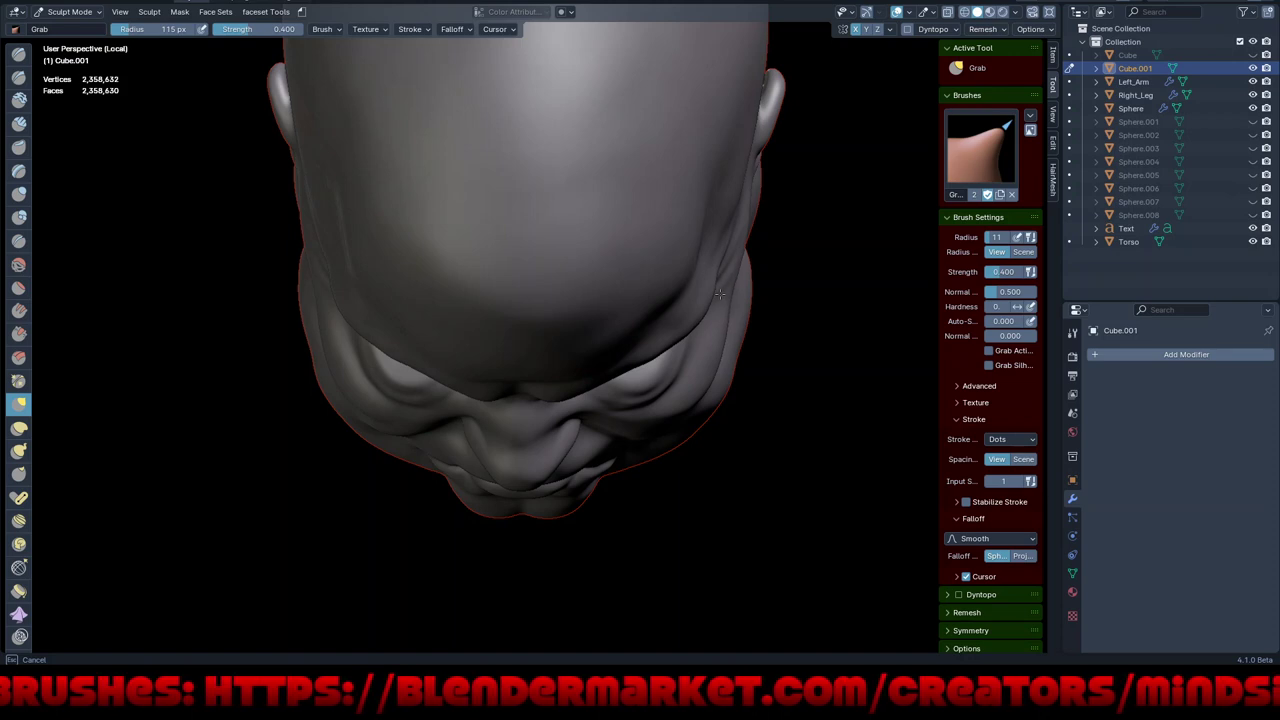
pyautogui.moveTo(719, 293); pyautogui.dragTo(706, 318)
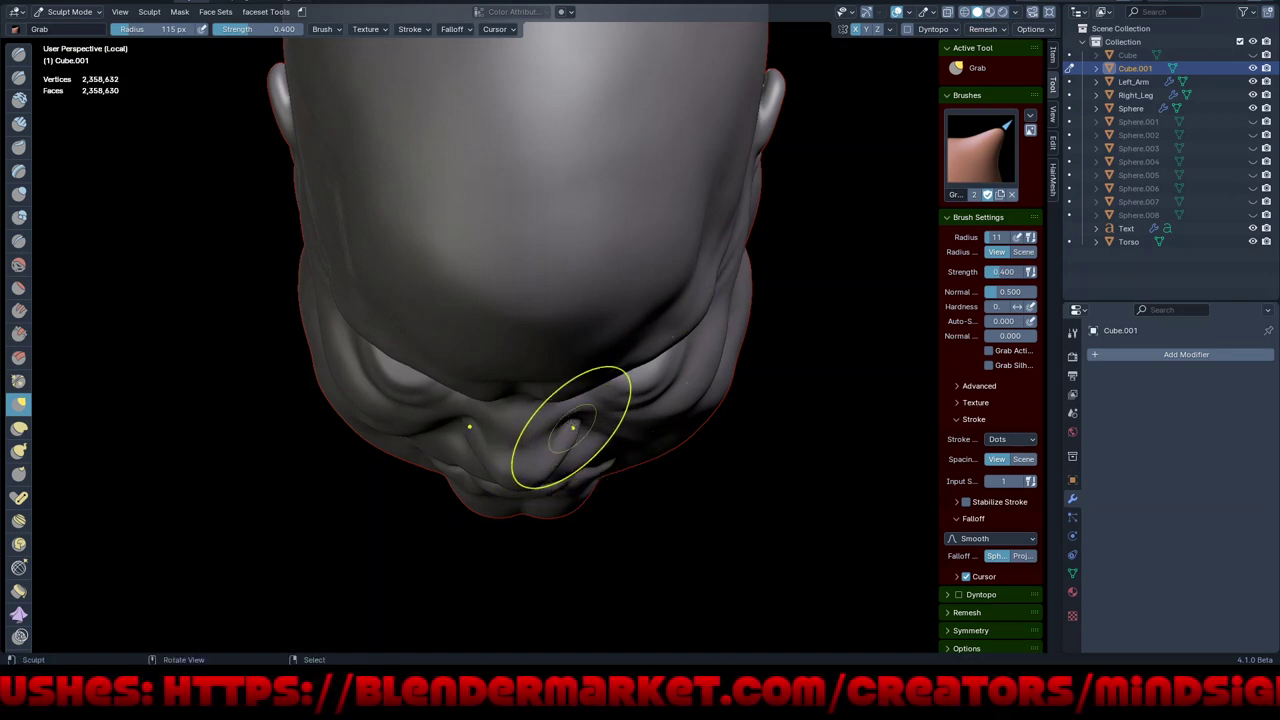
# Reshape the chin and lip area and the right-side edges of the head
pyautogui.moveTo(537, 480); pyautogui.dragTo(543, 486)
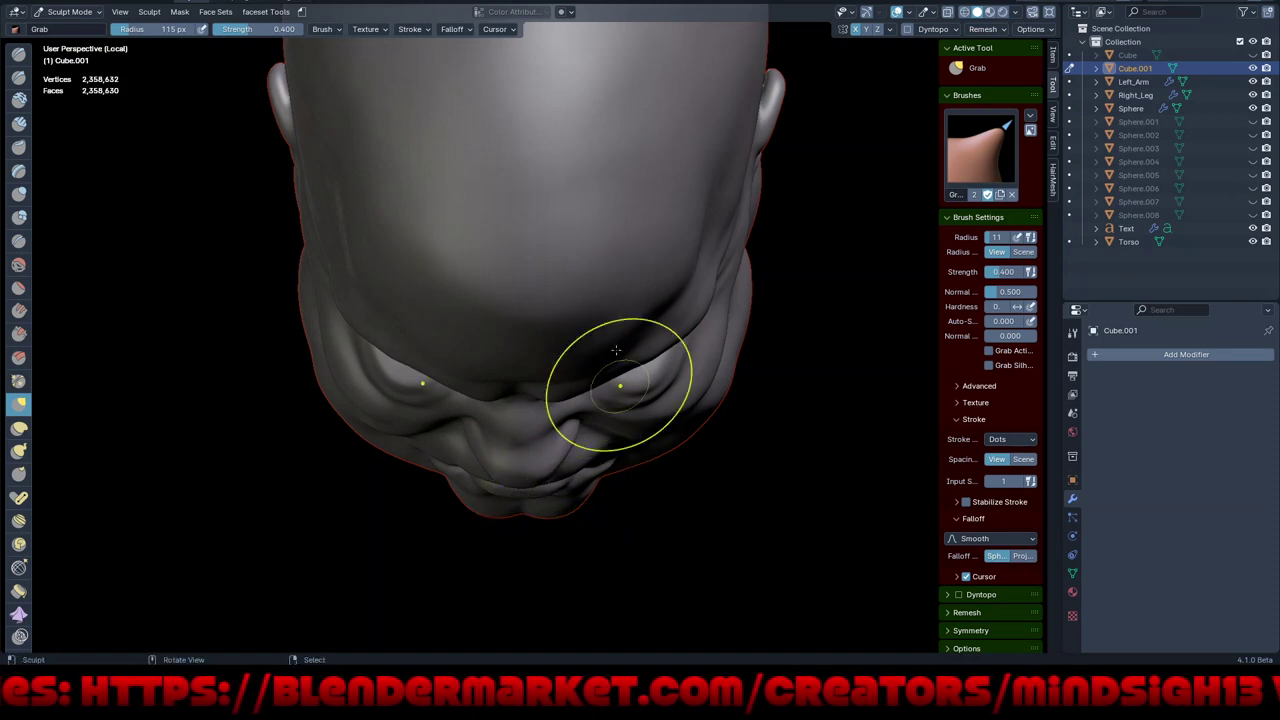
pyautogui.moveTo(602, 320); pyautogui.dragTo(608, 243)
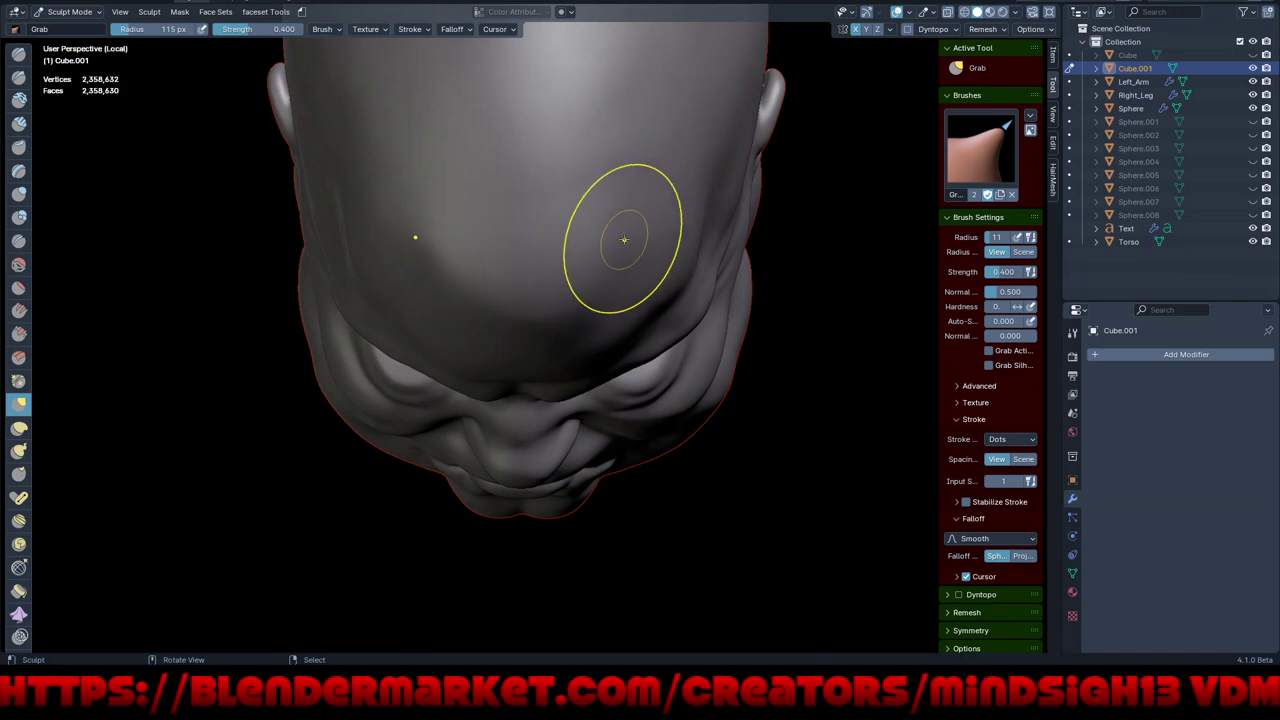
pyautogui.moveTo(643, 329)
pyautogui.mouseDown()
pyautogui.moveTo(662, 328)
pyautogui.moveTo(652, 323)
pyautogui.mouseUp()
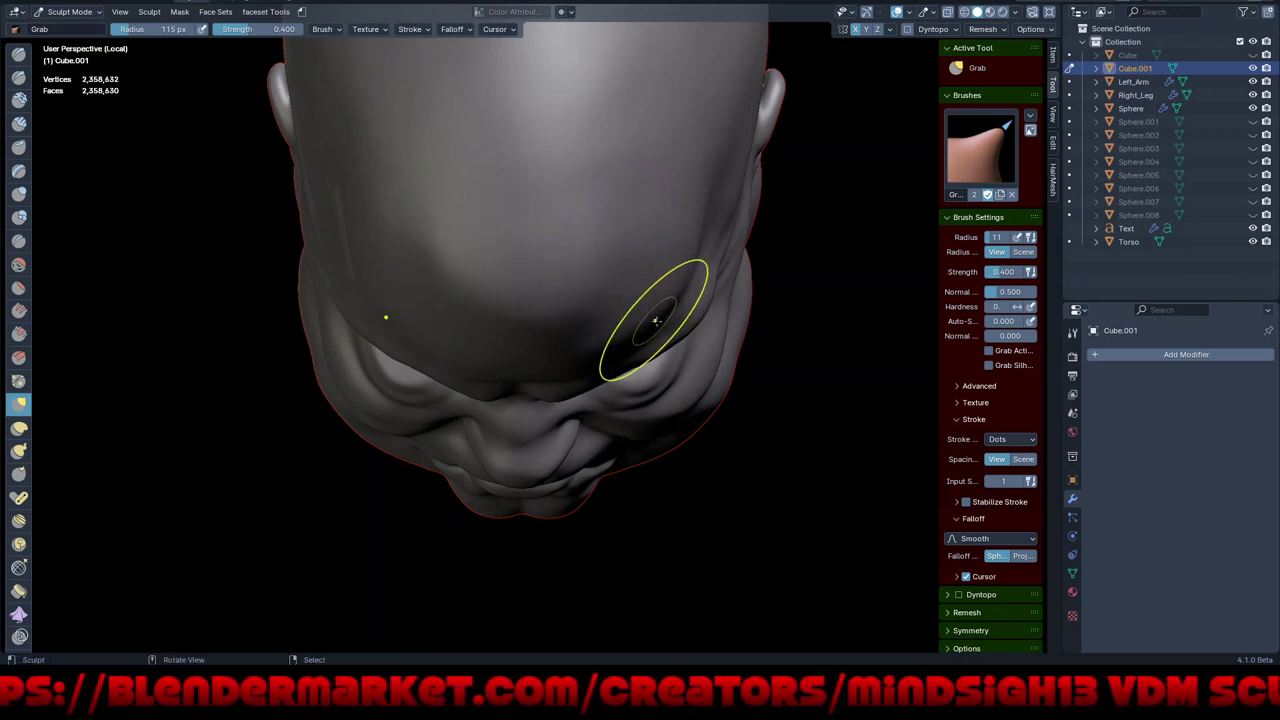
pyautogui.moveTo(706, 212); pyautogui.dragTo(690, 250)
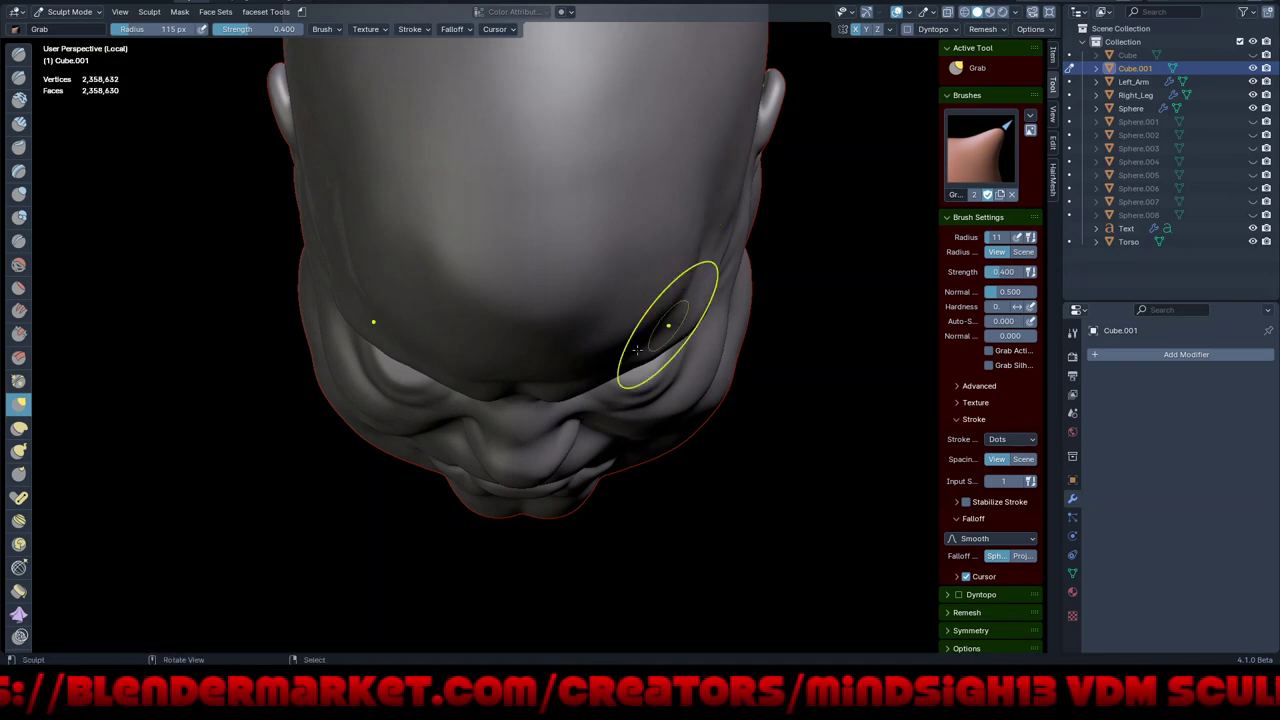
pyautogui.moveTo(594, 349)
pyautogui.mouseDown(button='middle')
pyautogui.moveTo(736, 407)
pyautogui.moveTo(729, 366)
pyautogui.moveTo(621, 402)
pyautogui.moveTo(757, 409)
pyautogui.moveTo(766, 383)
pyautogui.moveTo(808, 423)
pyautogui.mouseUp(button='middle')
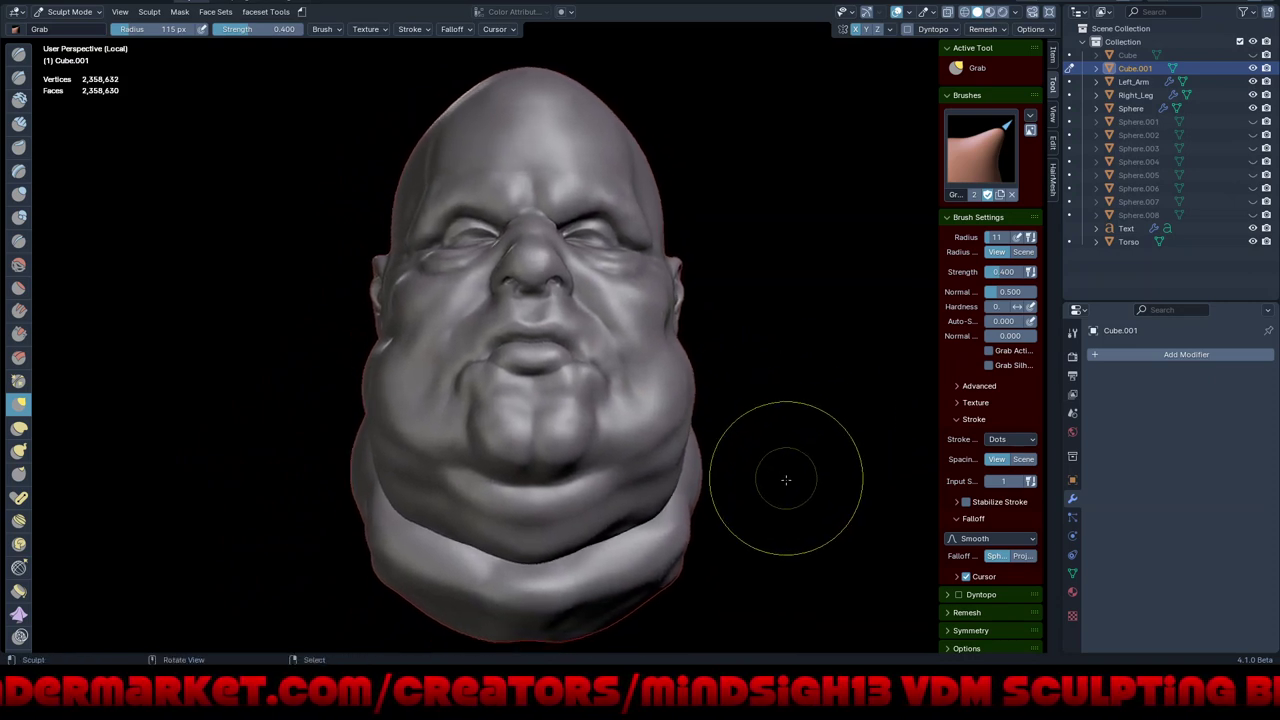
# Grab the top-right skull outline, check the head from the front and below, then open the Save/Open pie
pyautogui.moveTo(786, 480); pyautogui.dragTo(771, 457, button='middle')
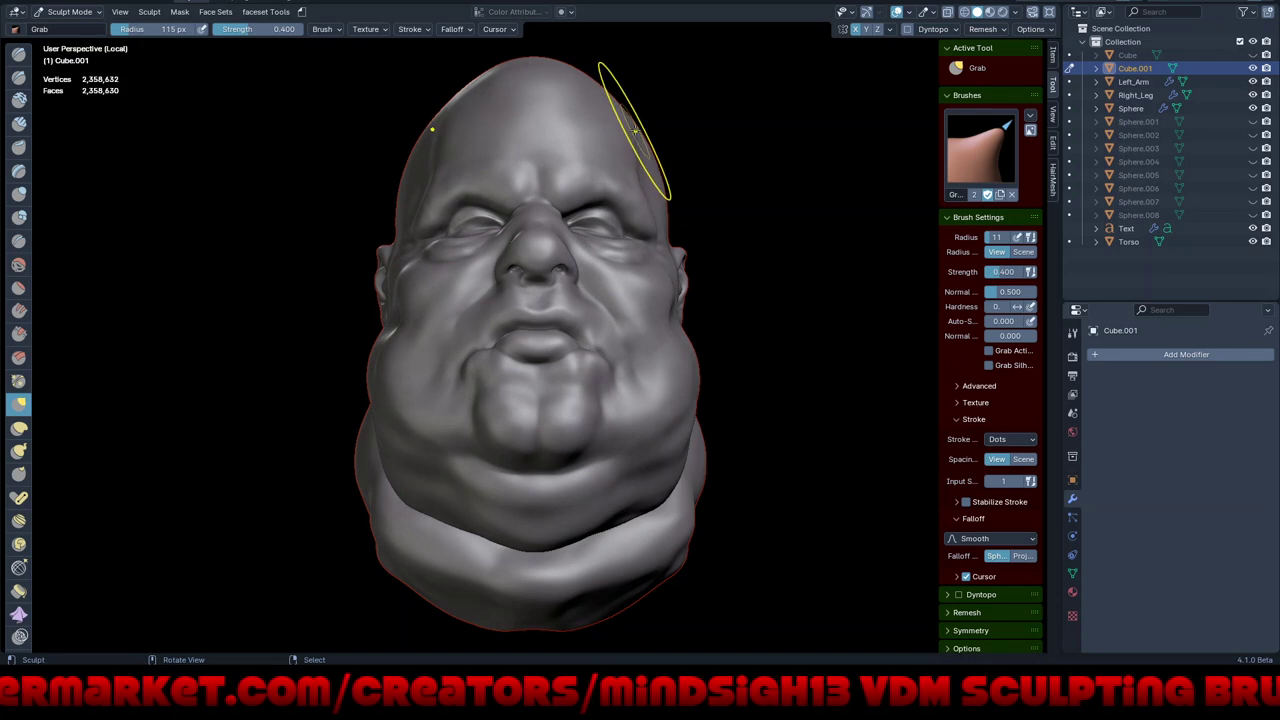
pyautogui.moveTo(635, 130); pyautogui.dragTo(644, 130)
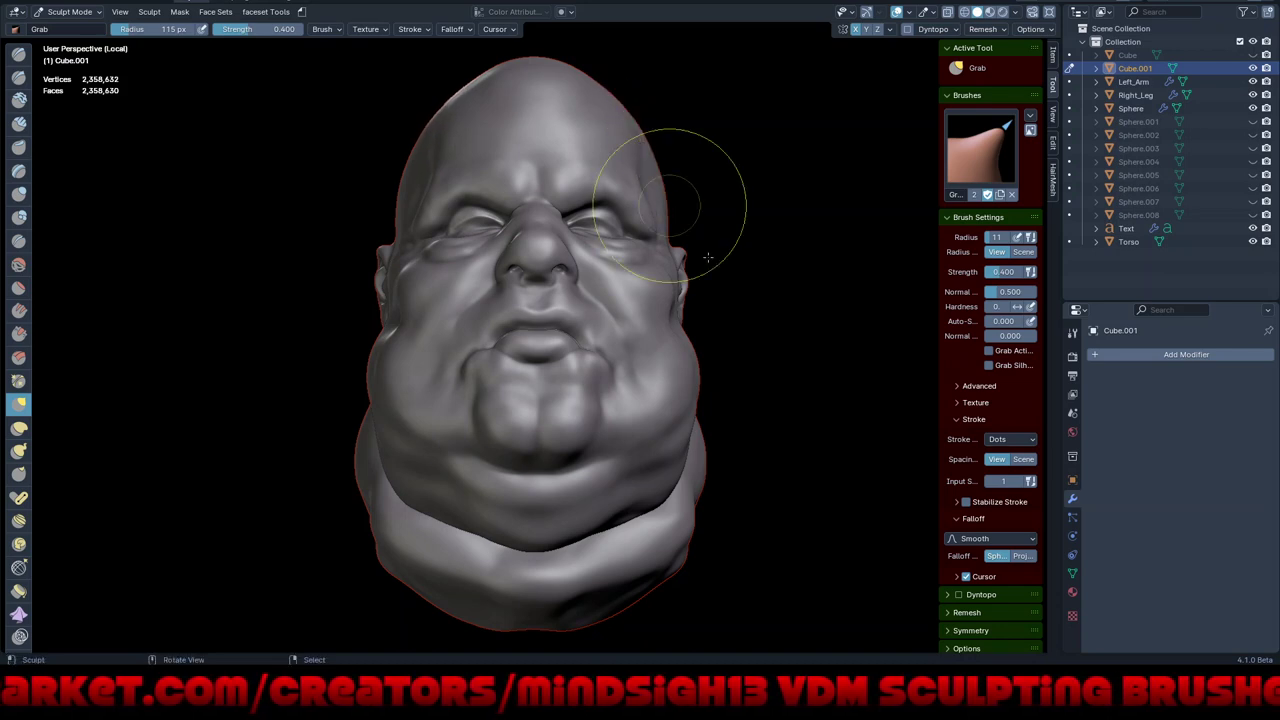
pyautogui.moveTo(707, 258); pyautogui.dragTo(731, 294, button='middle')
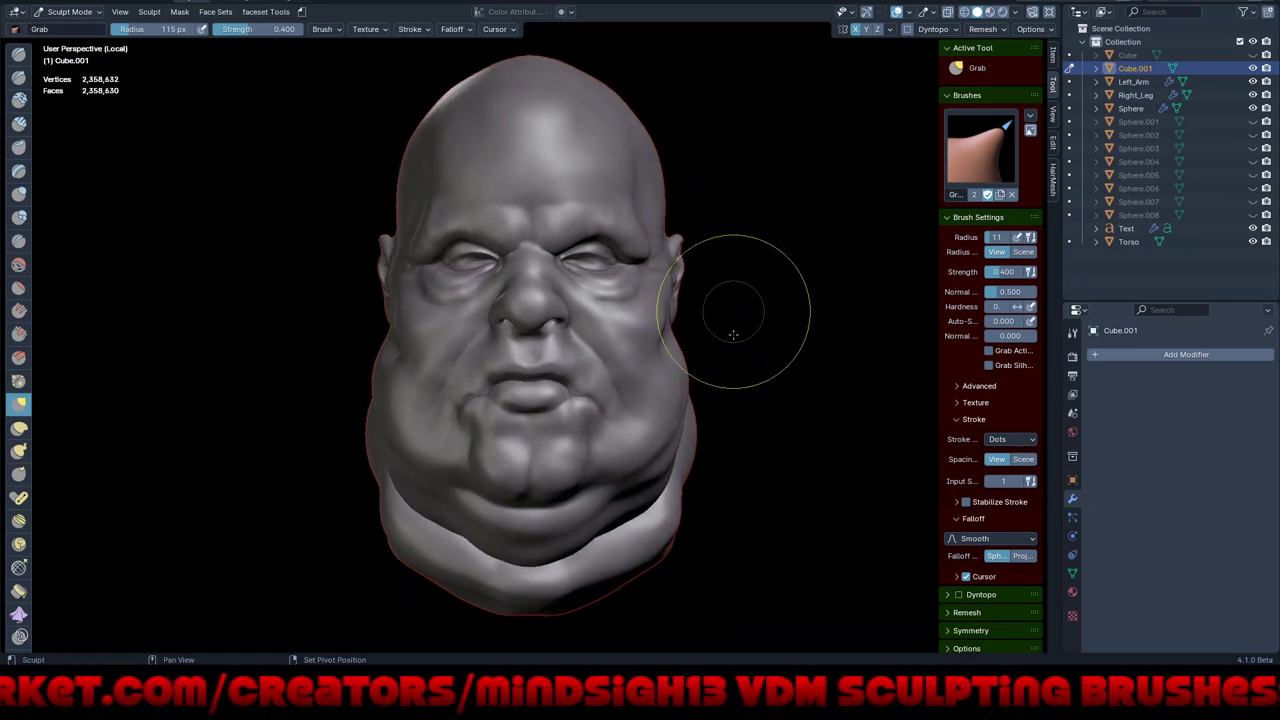
pyautogui.moveTo(766, 420)
pyautogui.mouseDown(button='middle')
pyautogui.moveTo(786, 437)
pyautogui.moveTo(771, 429)
pyautogui.moveTo(786, 455)
pyautogui.moveTo(771, 457)
pyautogui.moveTo(823, 466)
pyautogui.moveTo(771, 451)
pyautogui.moveTo(789, 472)
pyautogui.mouseUp(button='middle')
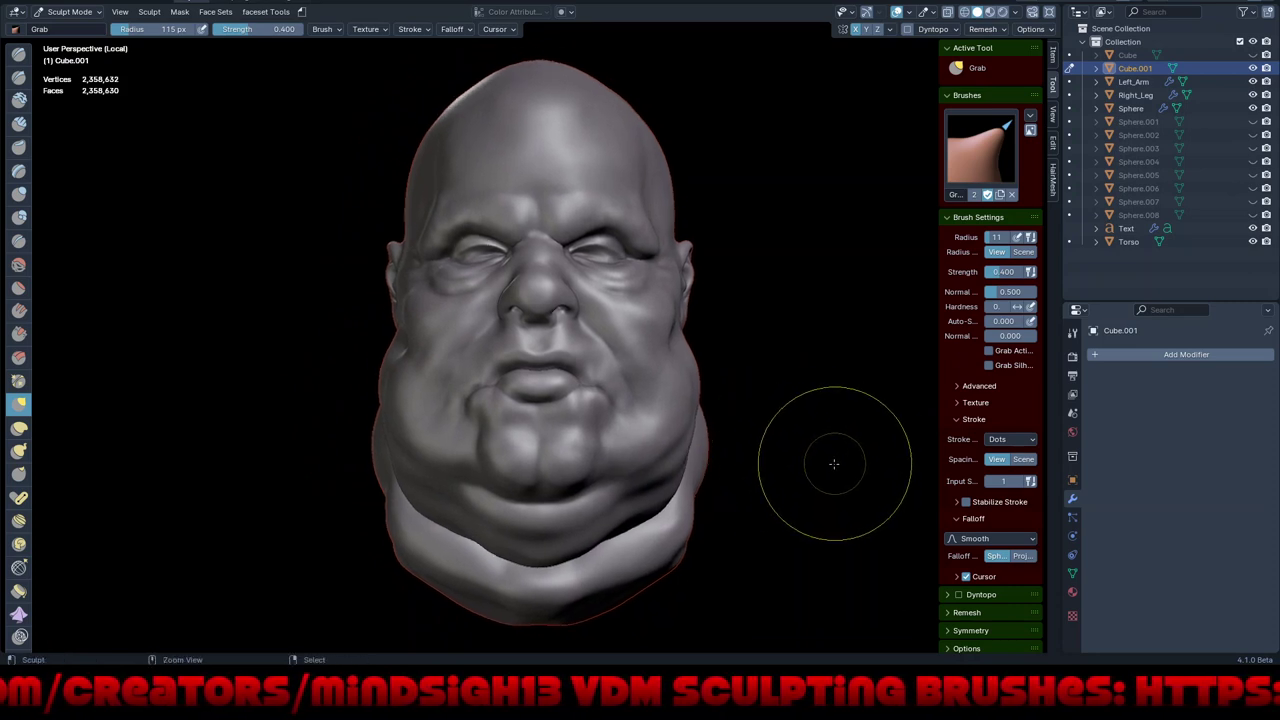
pyautogui.hotkey('ctrl', 's')
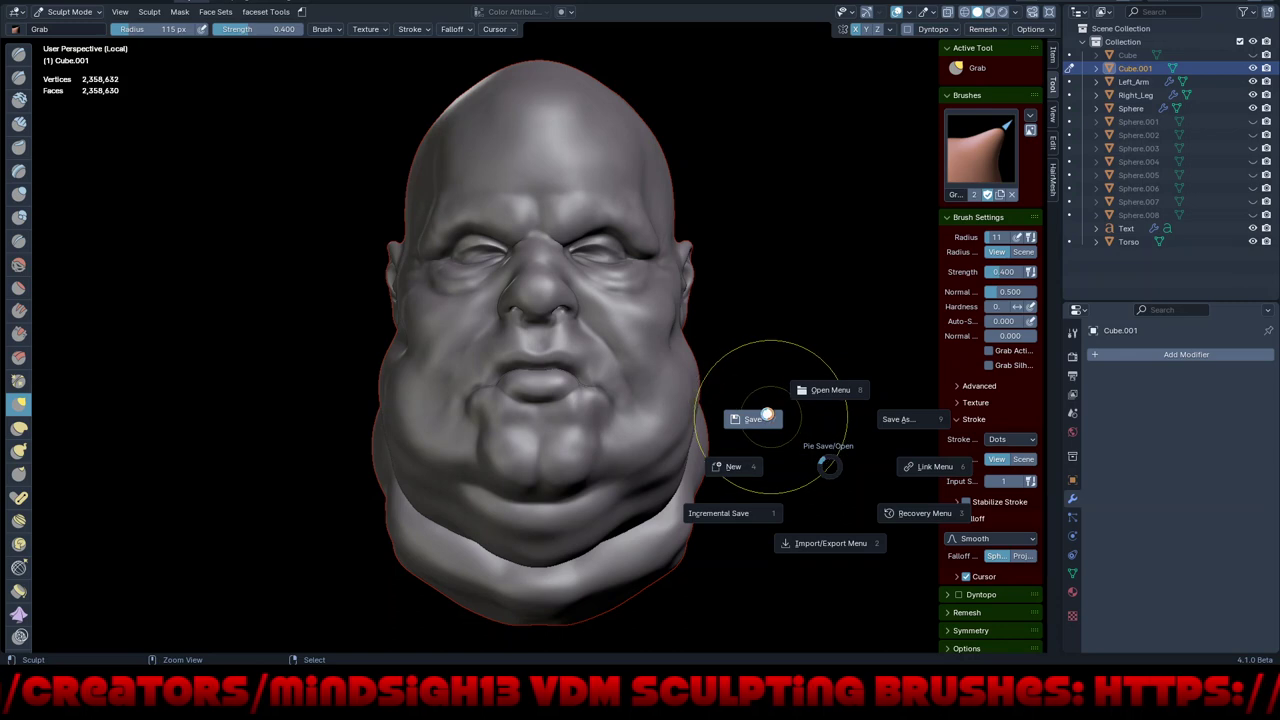